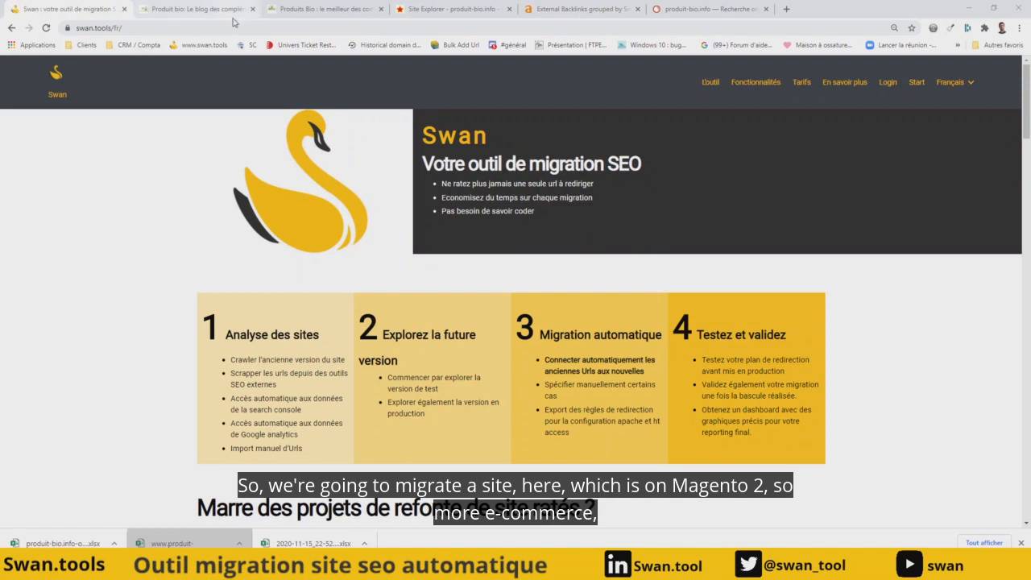
View the target shop produitsbio.fr, and copy the web address of the source blog produit-bio.info.
{"action": "left_click", "coordinate": [327, 9]}
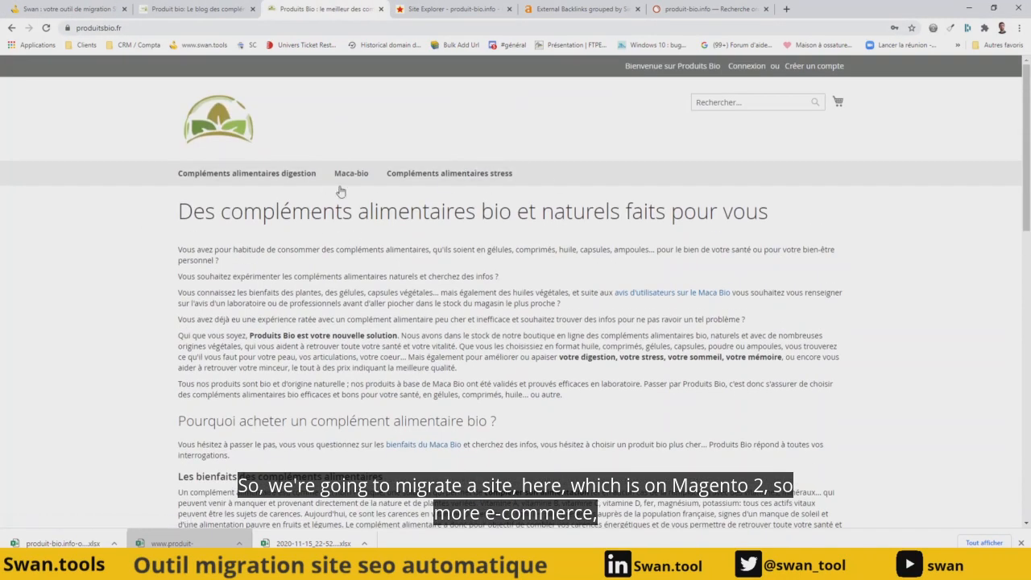
{"action": "left_click", "coordinate": [190, 7]}
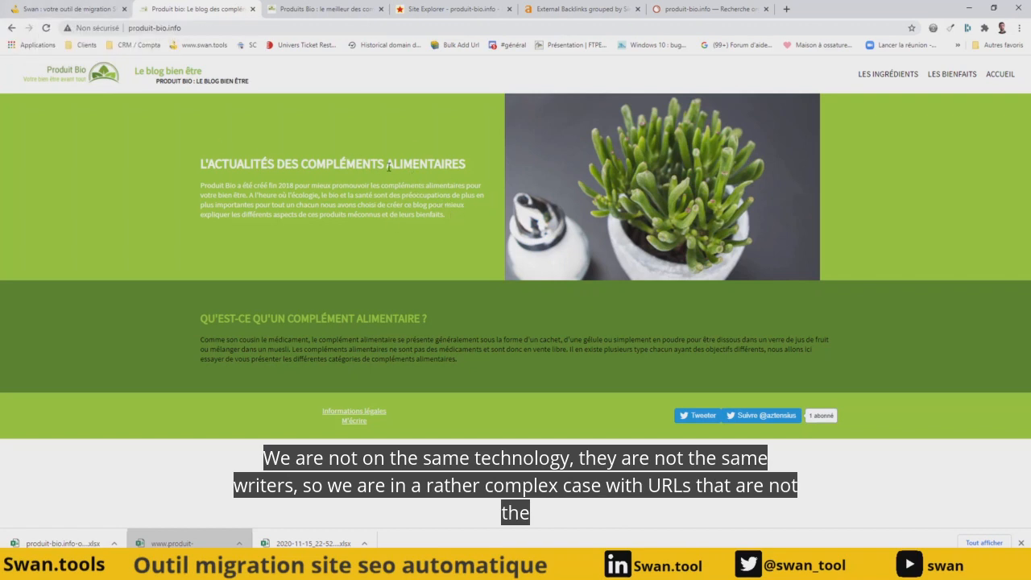
{"action": "left_click", "coordinate": [209, 28]}
{"action": "key", "text": "ctrl+c"}
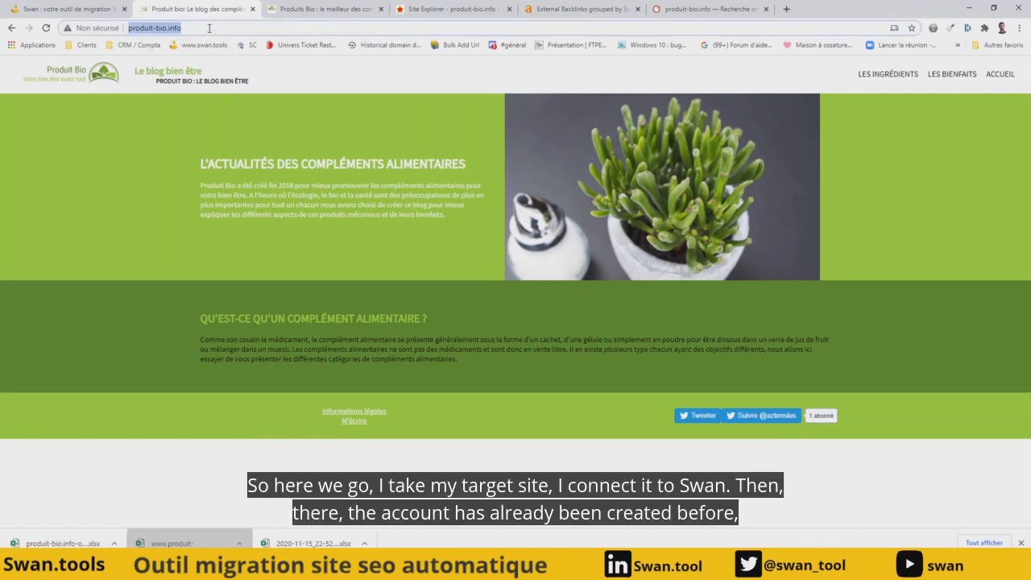
Log in to Swan and start a new project named "demo", keeping the 500 ms crawl delay.
{"action": "left_click", "coordinate": [73, 9]}
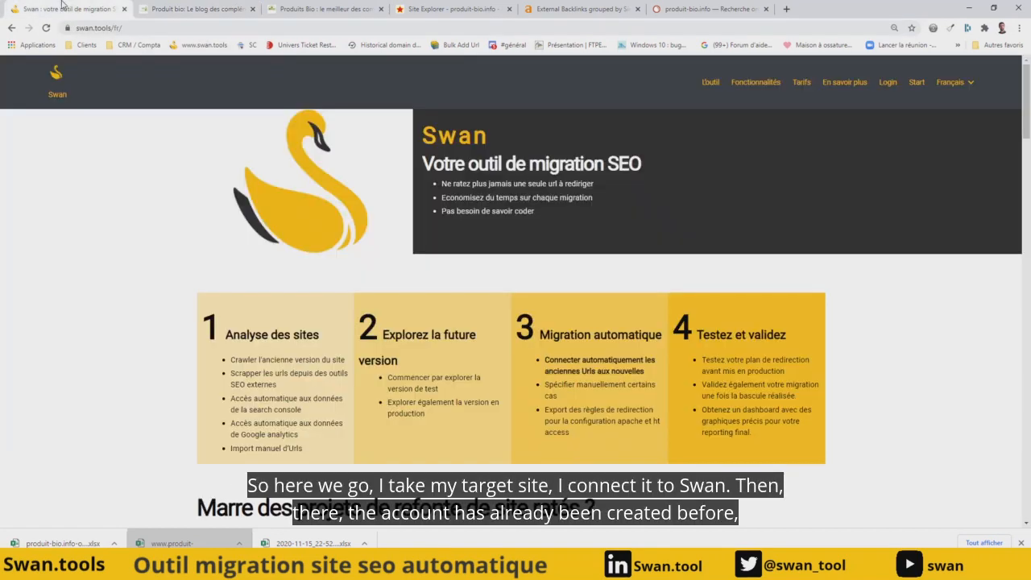
{"action": "left_click", "coordinate": [892, 85]}
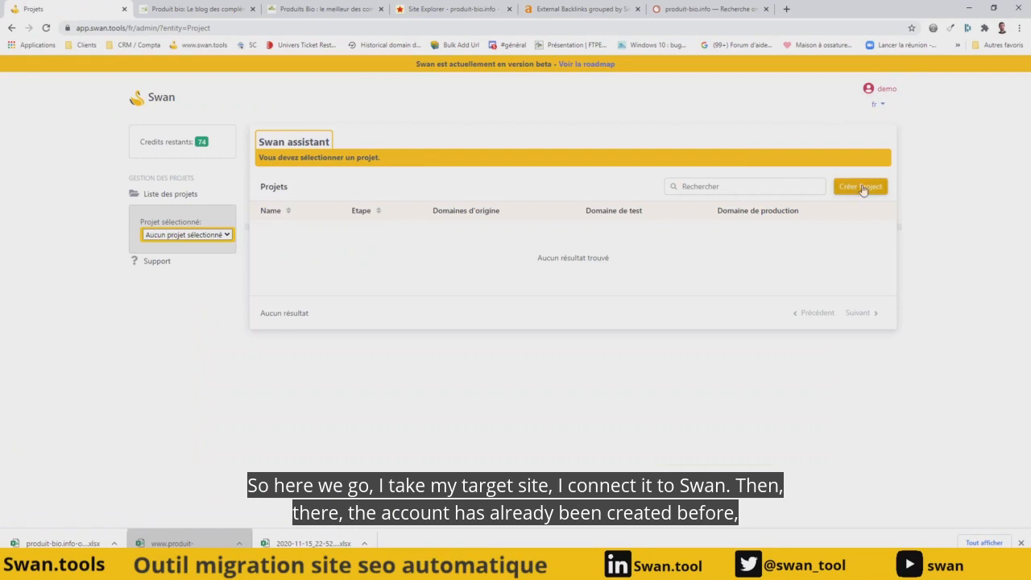
{"action": "left_click", "coordinate": [862, 188]}
{"action": "left_click", "coordinate": [526, 264]}
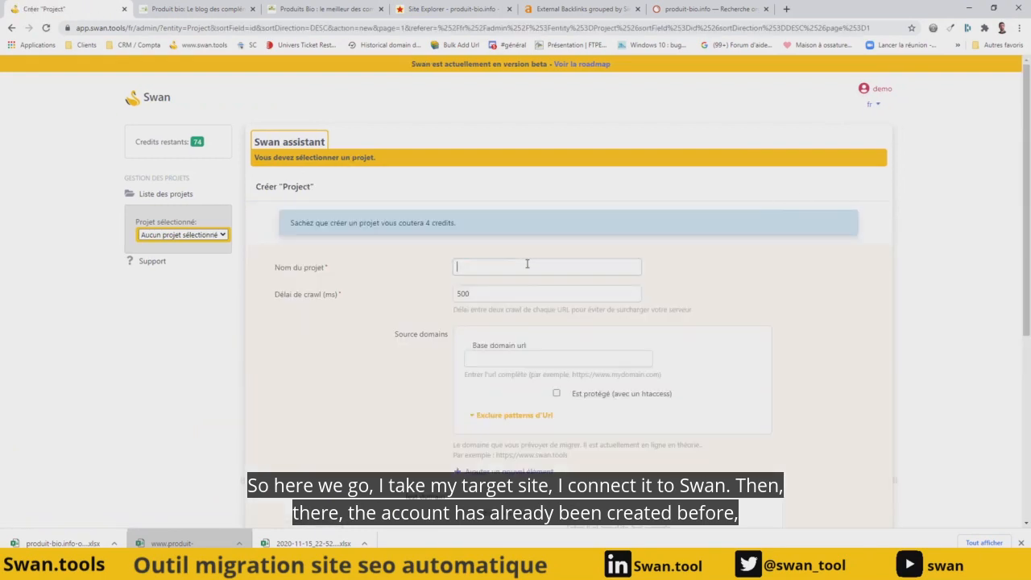
{"action": "type", "text": "demo"}
{"action": "key", "text": "Tab"}
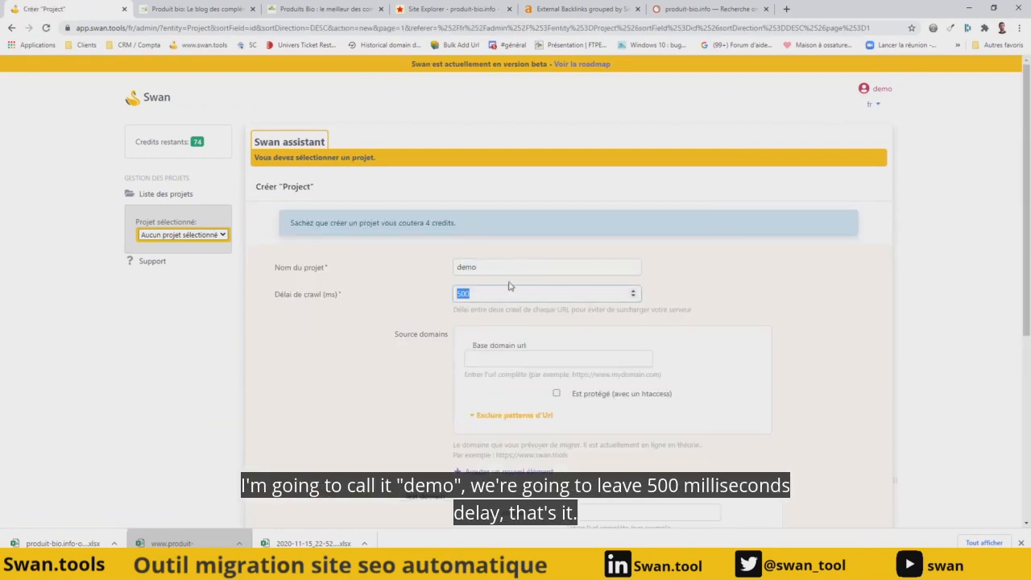
{"action": "left_click", "coordinate": [521, 362]}
{"action": "key", "text": "ctrl+v"}
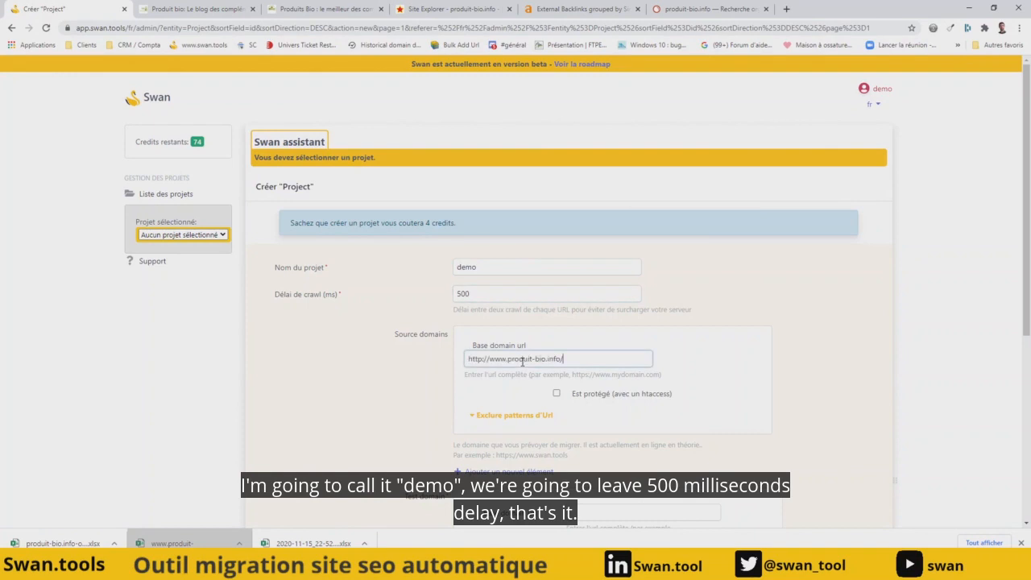
{"action": "scroll", "coordinate": [802, 300], "scroll_direction": "down", "scroll_amount": 2}
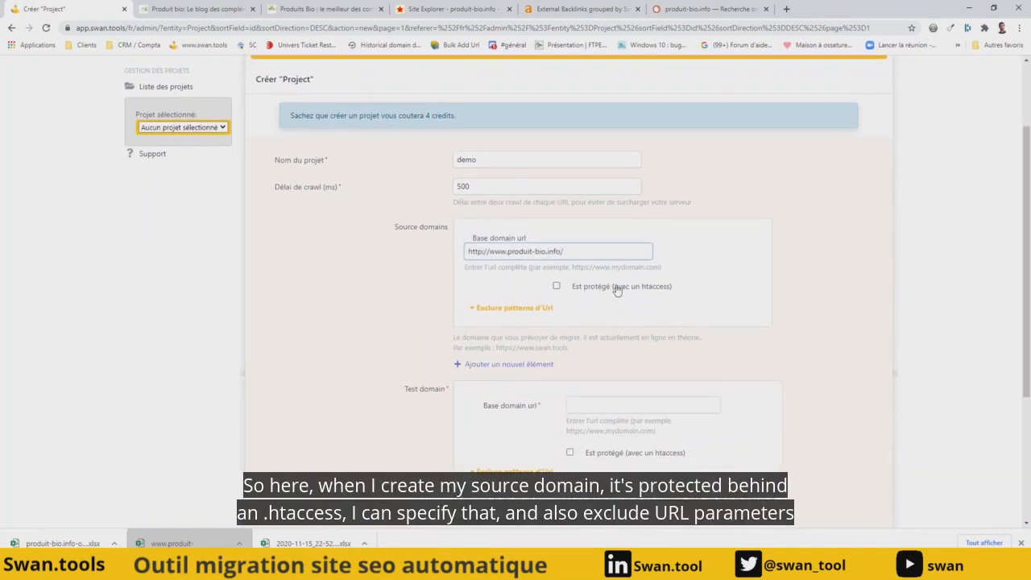
{"action": "left_click", "coordinate": [503, 309]}
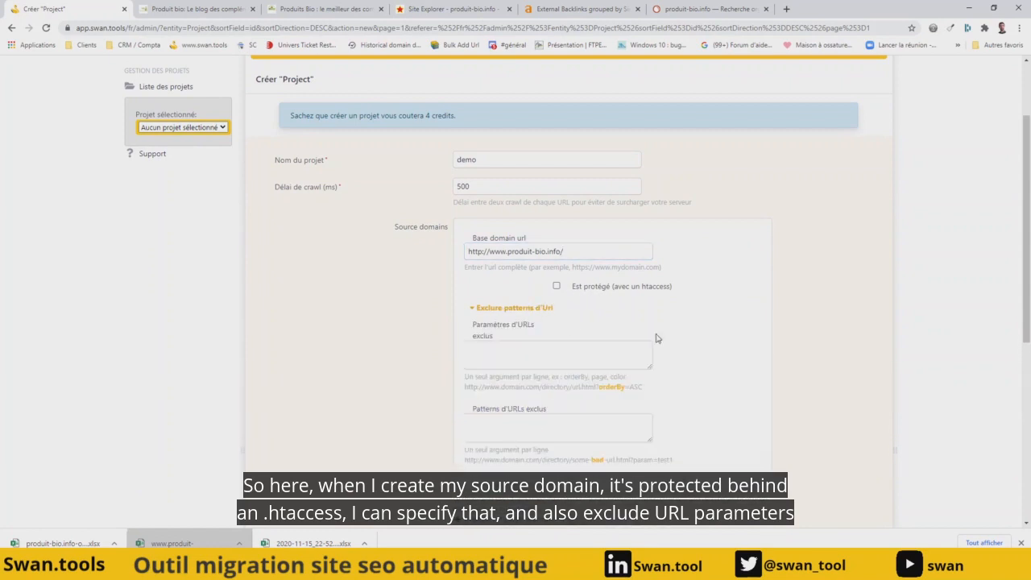
{"action": "left_click", "coordinate": [499, 309]}
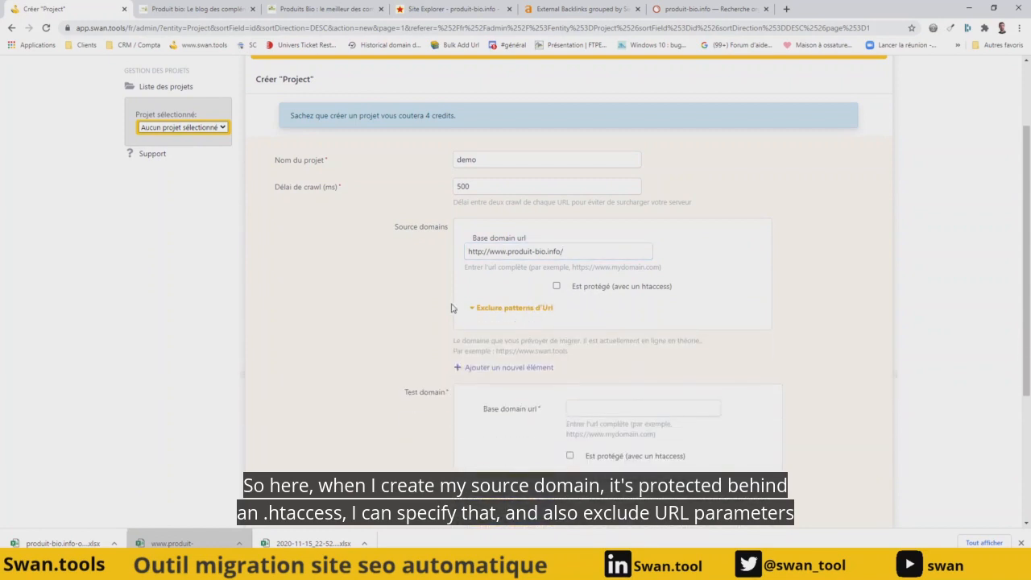
{"action": "left_click", "coordinate": [326, 9]}
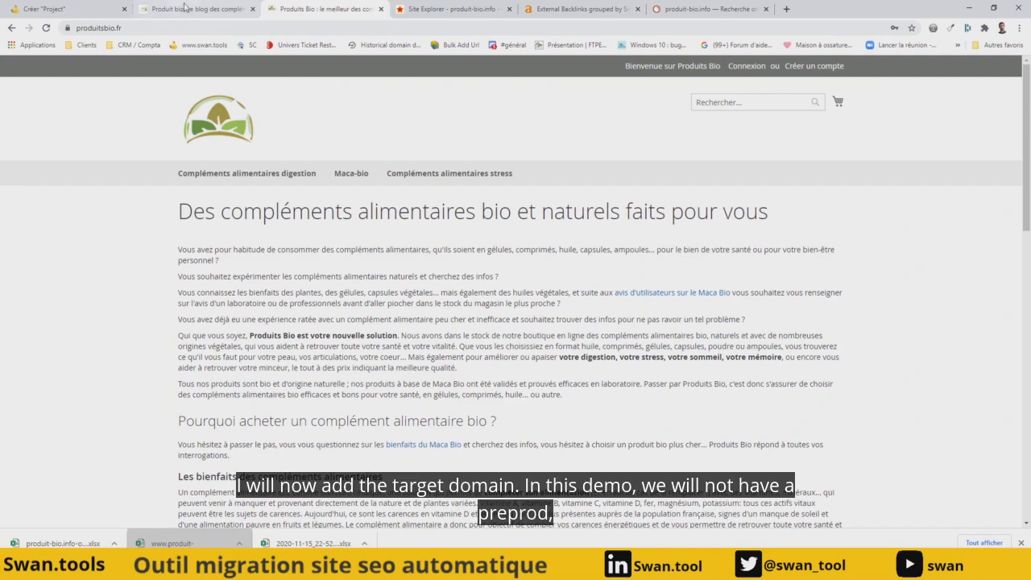
{"action": "left_click", "coordinate": [170, 28]}
{"action": "key", "text": "ctrl+c"}
{"action": "left_click", "coordinate": [77, 9]}
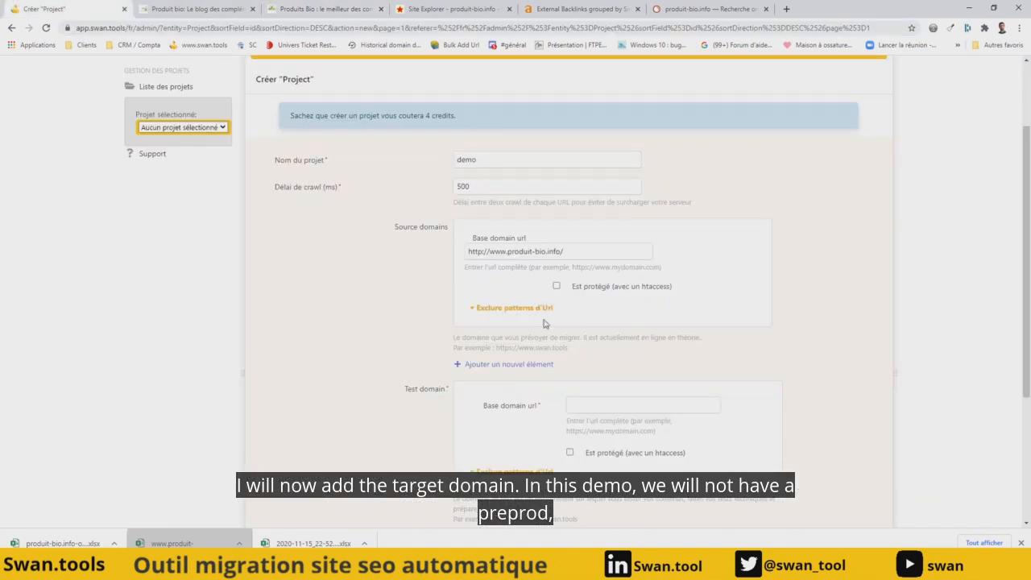
{"action": "left_click", "coordinate": [611, 404]}
{"action": "key", "text": "ctrl+v"}
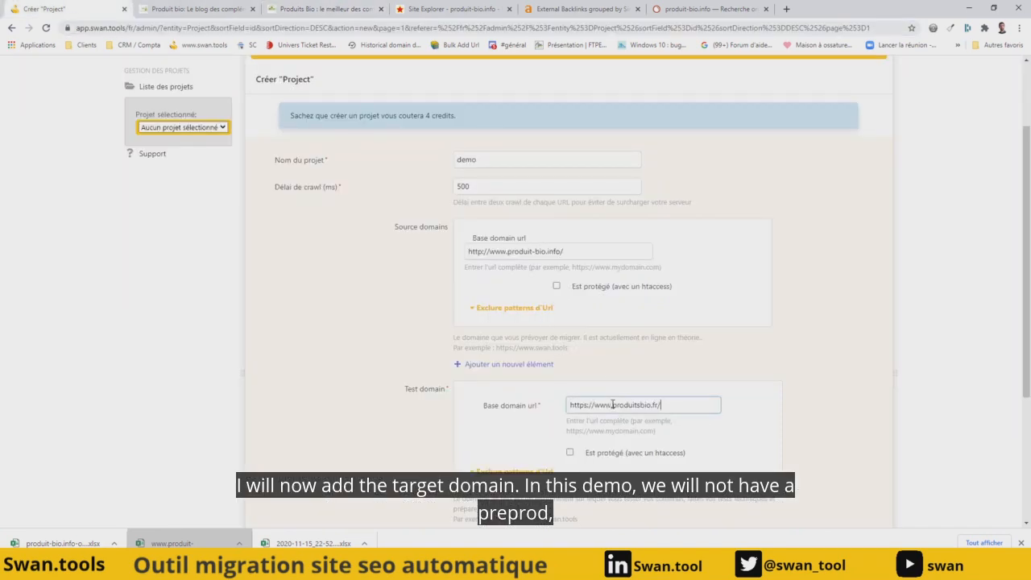
{"action": "scroll", "coordinate": [553, 422], "scroll_direction": "down", "scroll_amount": 2}
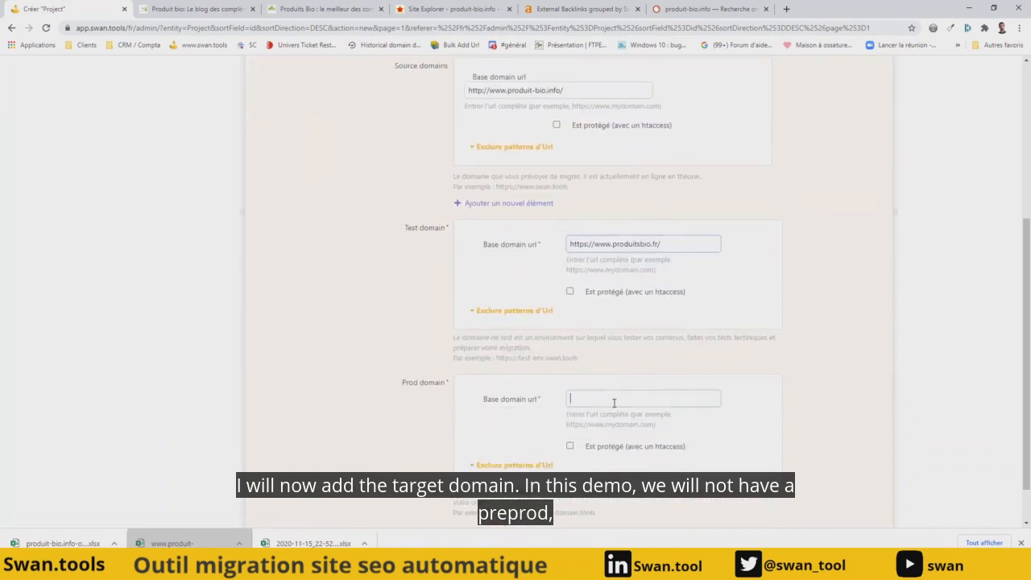
{"action": "key", "text": "ctrl+v"}
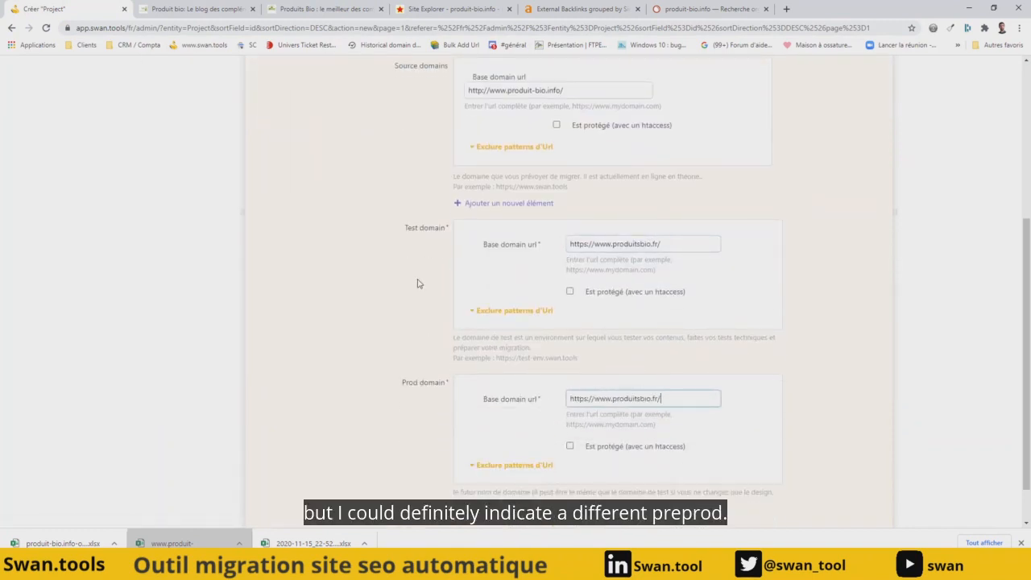
Review the completed project form and save the demo project.
{"action": "scroll", "coordinate": [505, 335], "scroll_direction": "up", "scroll_amount": 2}
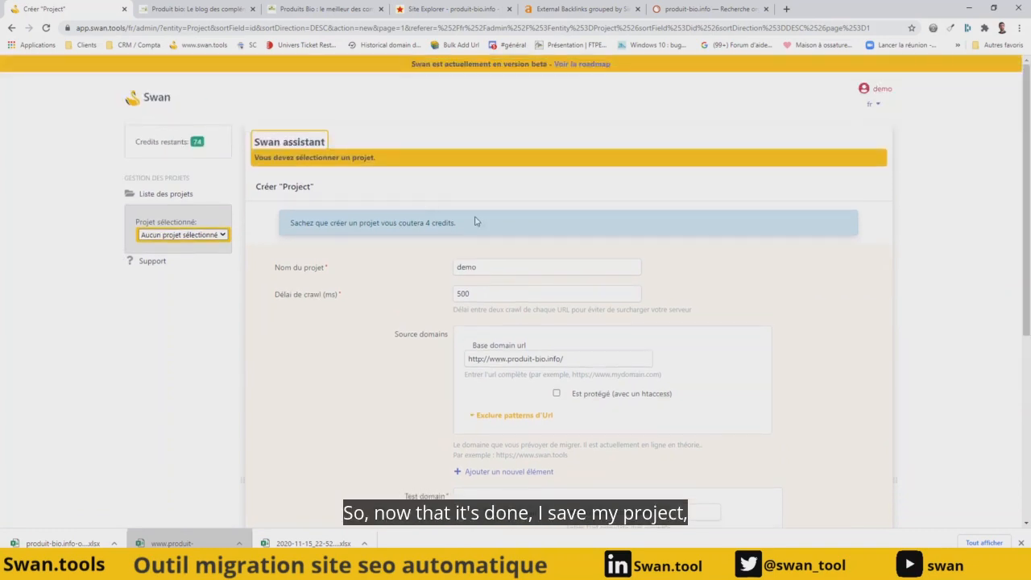
{"action": "scroll", "coordinate": [825, 483], "scroll_direction": "down", "scroll_amount": 10}
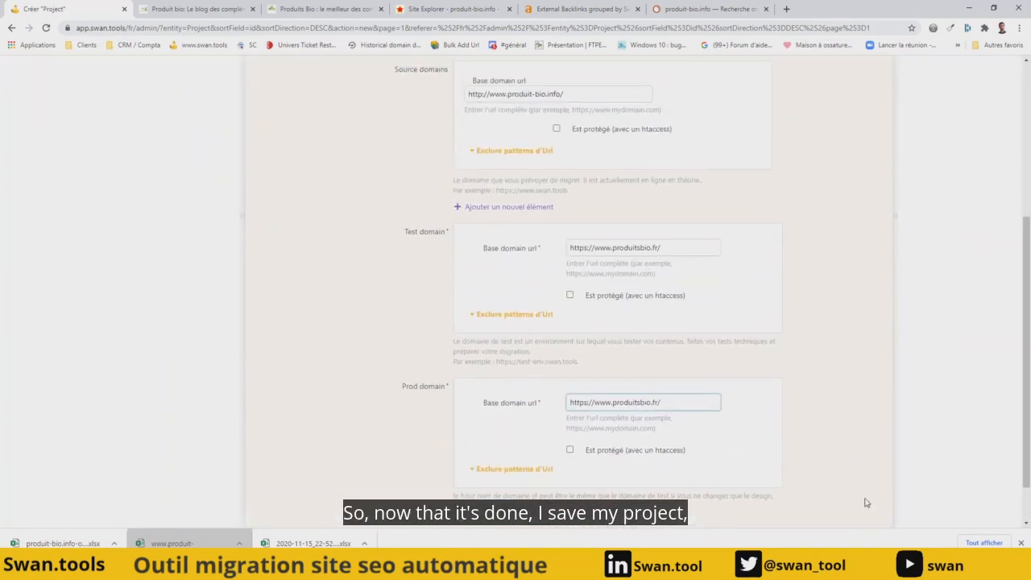
{"action": "left_click", "coordinate": [825, 500]}
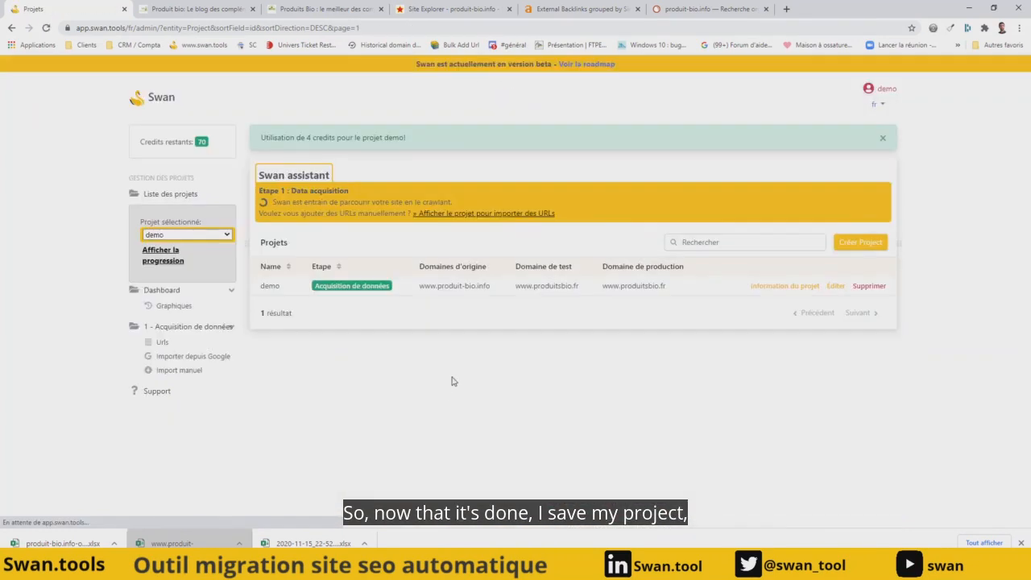
Open the demo project's progress page and keep refreshing it until both sites have been fully crawled.
{"action": "left_click", "coordinate": [173, 254]}
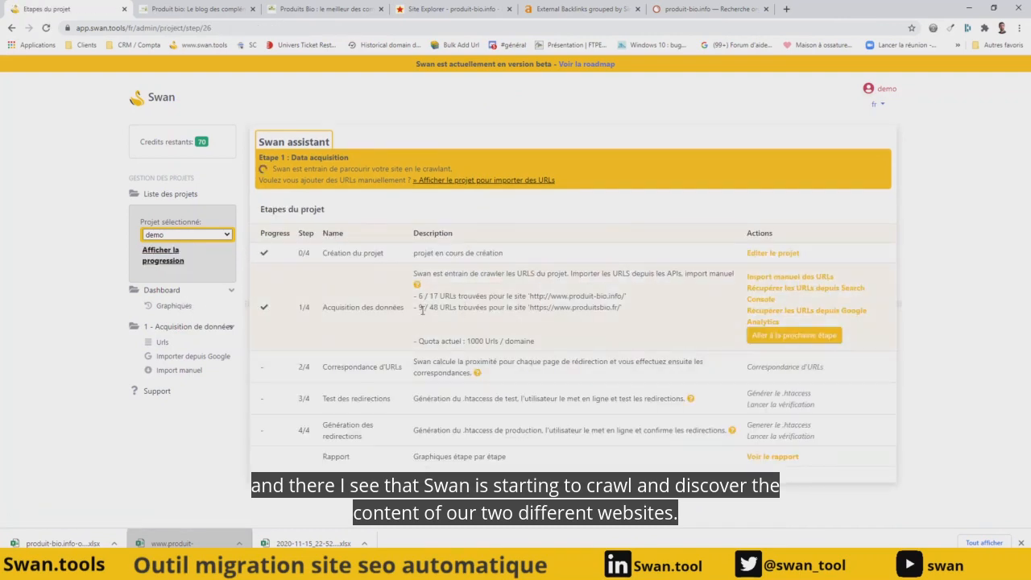
{"action": "left_click", "coordinate": [171, 254]}
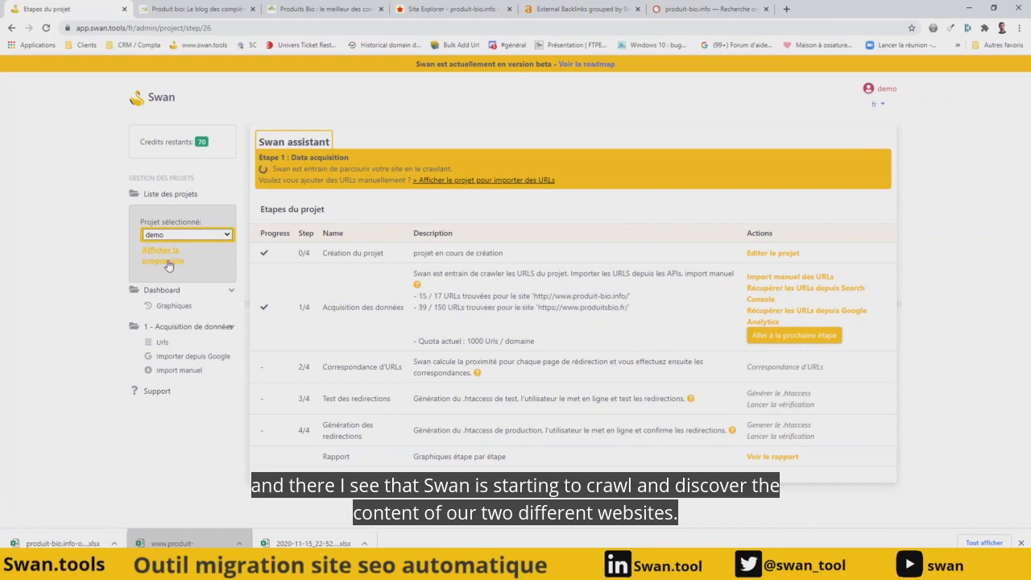
{"action": "left_click", "coordinate": [167, 264]}
{"action": "left_click", "coordinate": [168, 264]}
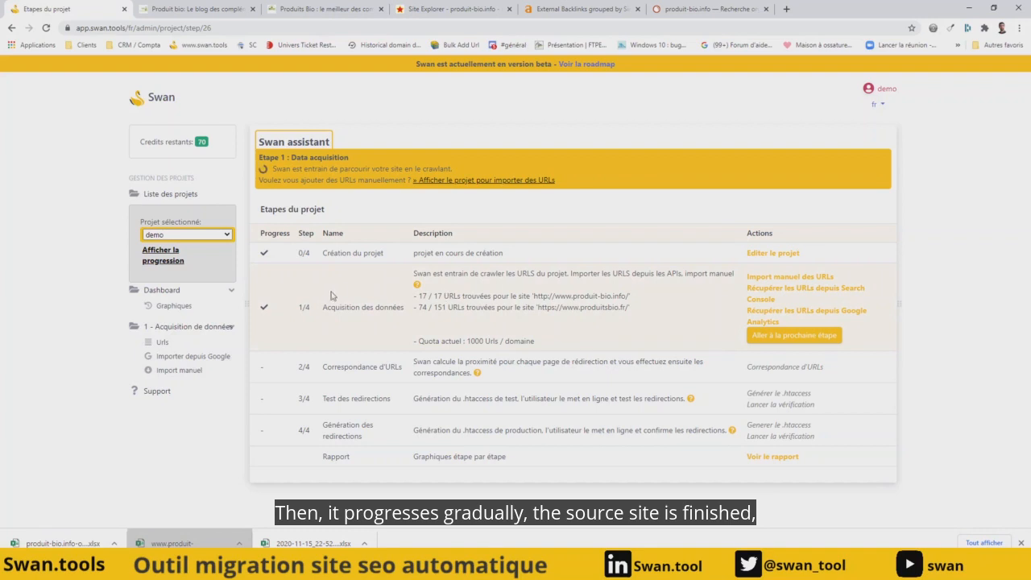
{"action": "left_click", "coordinate": [171, 269]}
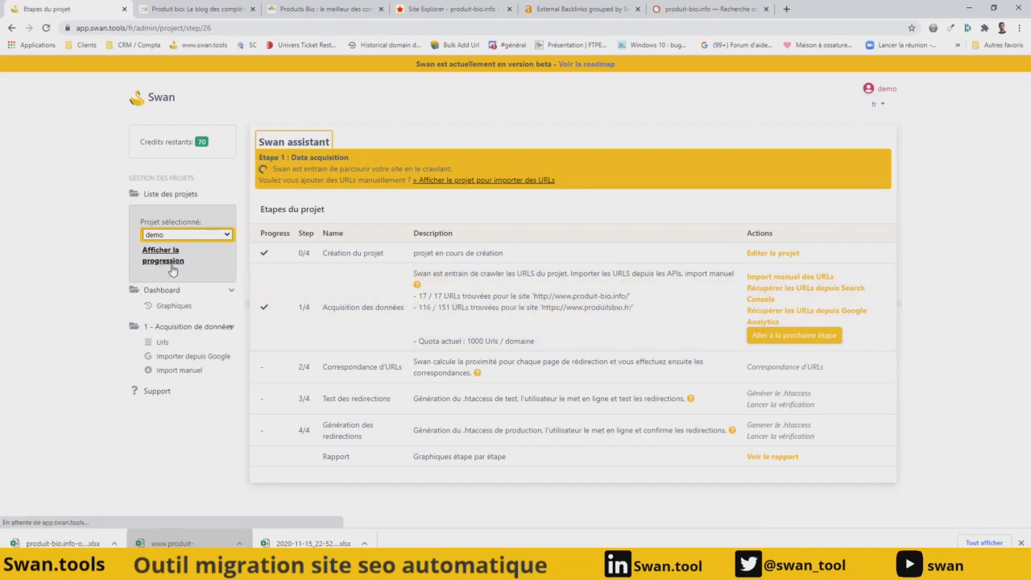
{"action": "left_click", "coordinate": [172, 269]}
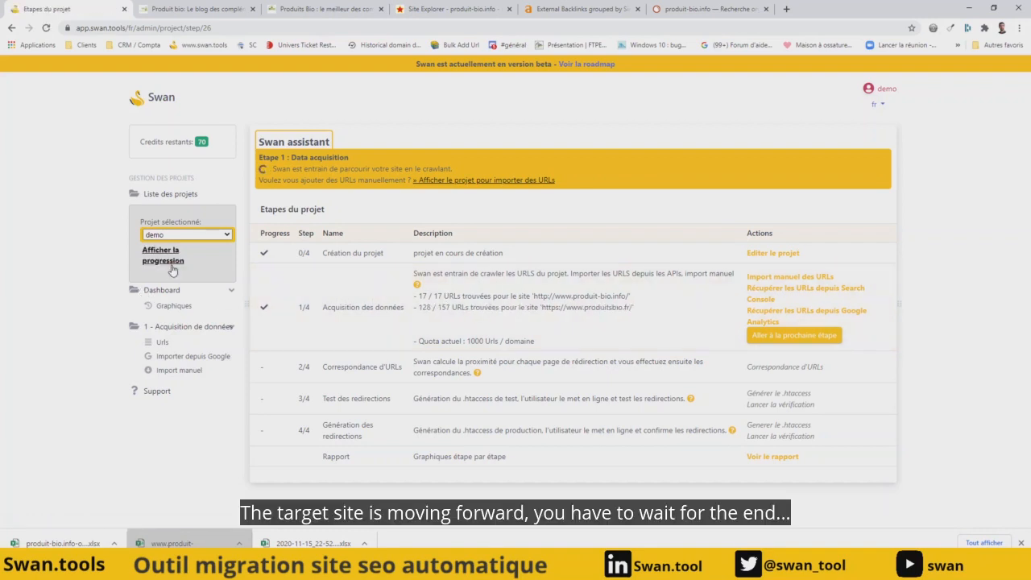
{"action": "left_click", "coordinate": [172, 269]}
{"action": "left_click", "coordinate": [172, 269]}
{"action": "left_click", "coordinate": [172, 268]}
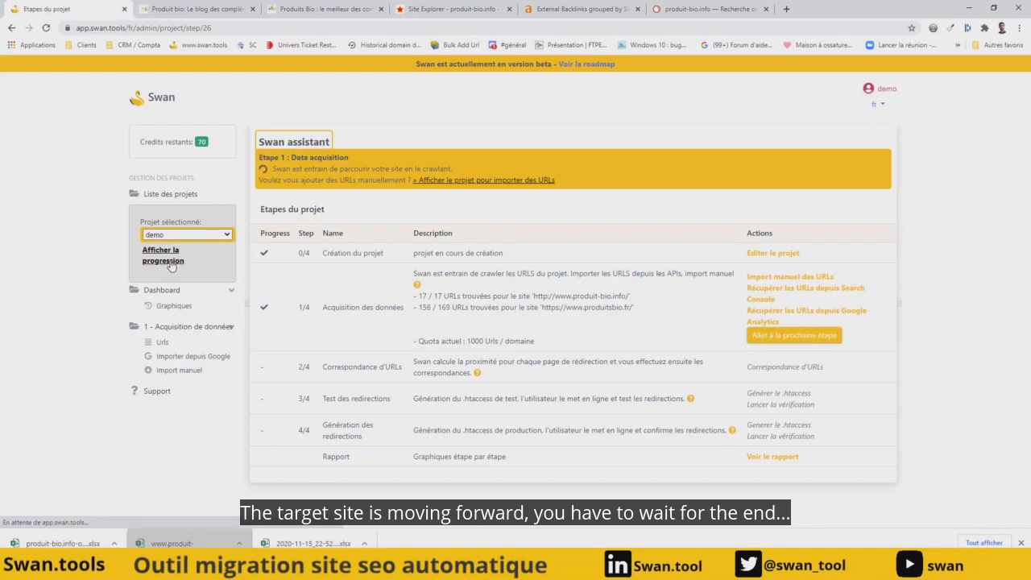
{"action": "left_click", "coordinate": [172, 267]}
{"action": "left_click", "coordinate": [172, 268]}
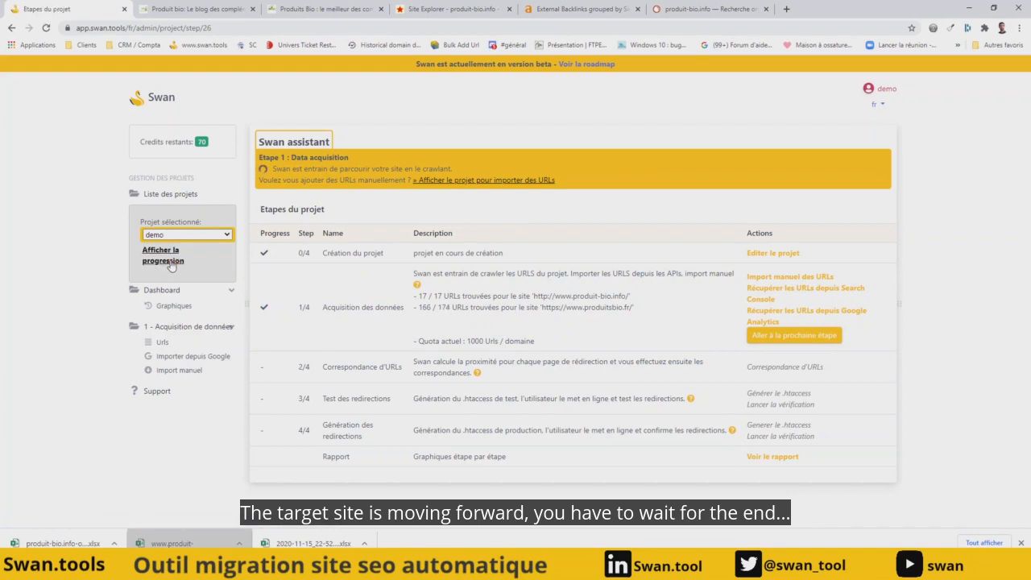
{"action": "left_click", "coordinate": [172, 266]}
{"action": "left_click", "coordinate": [171, 266]}
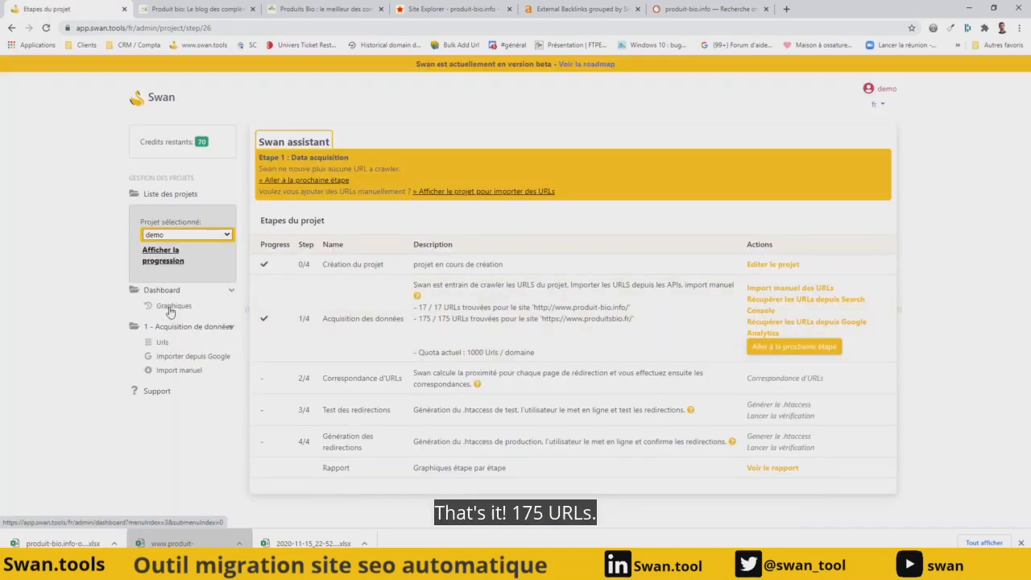
Examine the project dashboard's graphs of URL sources, HTTP statuses and URL parameters.
{"action": "left_click", "coordinate": [169, 306]}
{"action": "scroll", "coordinate": [317, 306], "scroll_direction": "down", "scroll_amount": 3}
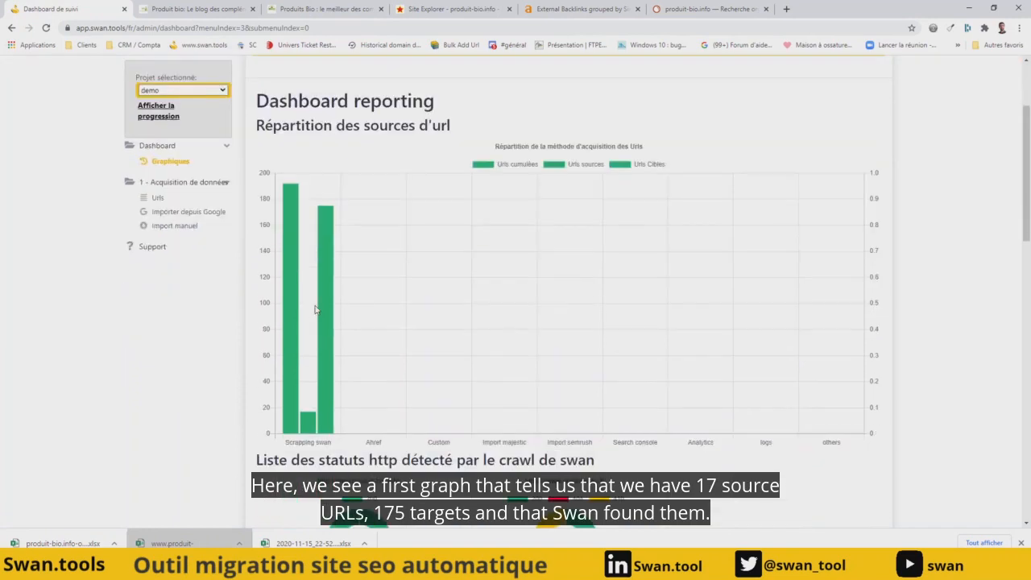
{"action": "mouse_move", "coordinate": [316, 342]}
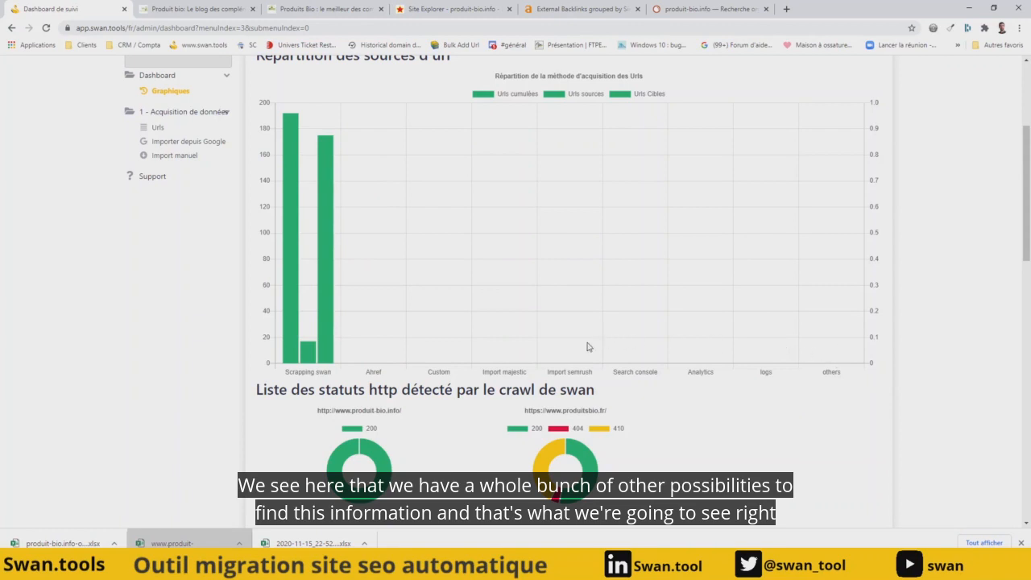
{"action": "scroll", "coordinate": [494, 332], "scroll_direction": "down", "scroll_amount": 4}
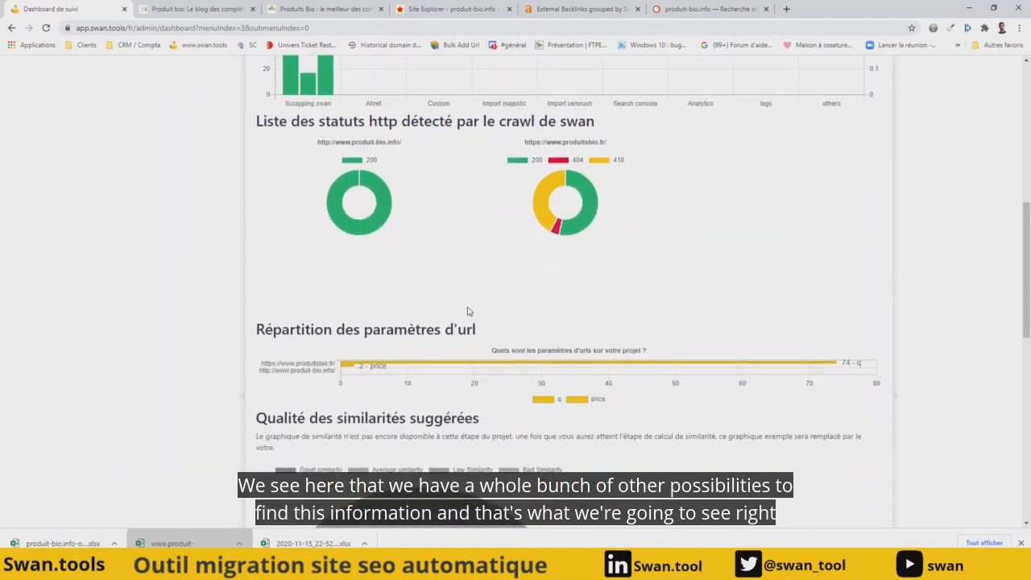
{"action": "mouse_move", "coordinate": [384, 366]}
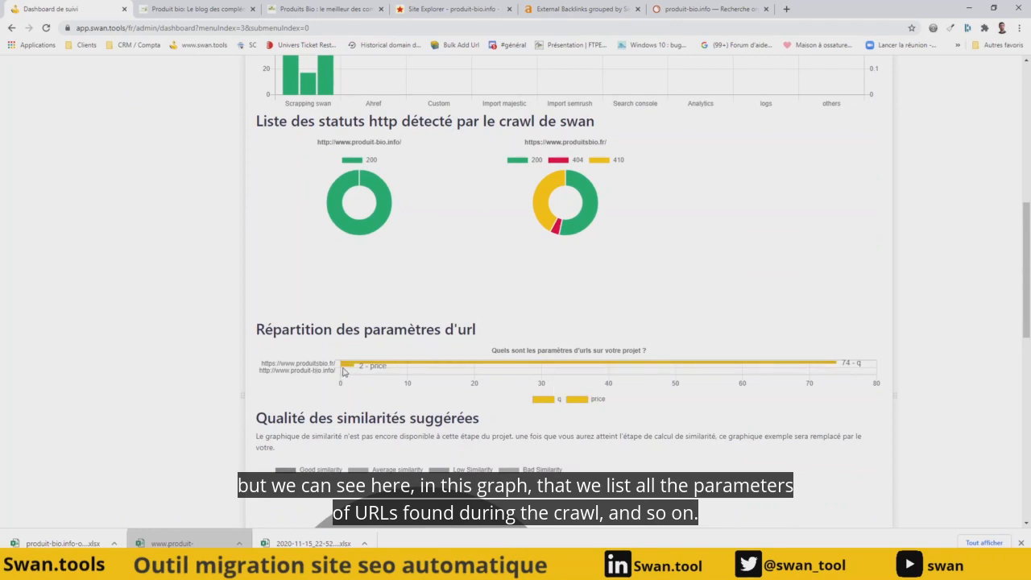
{"action": "mouse_move", "coordinate": [426, 367]}
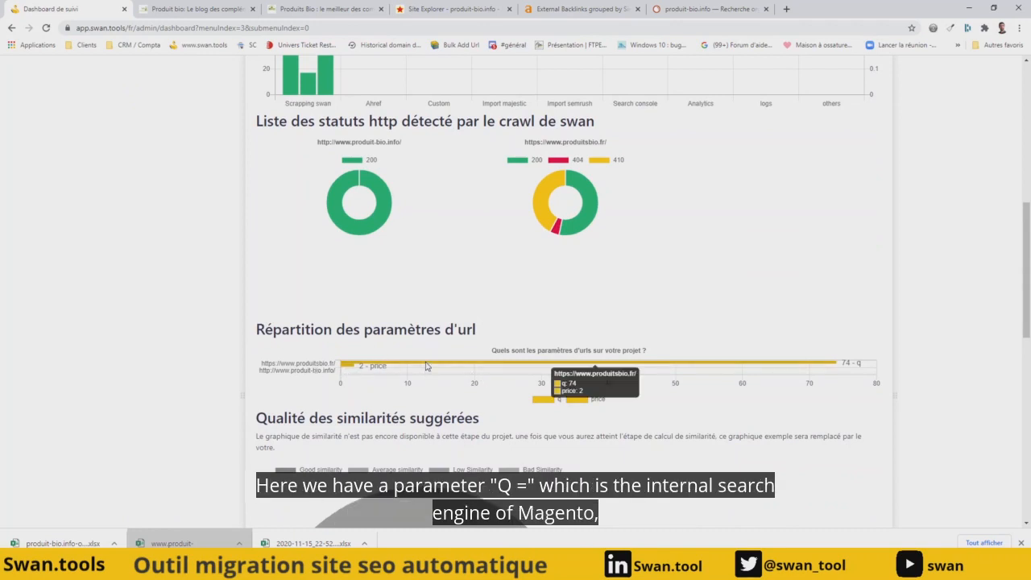
{"action": "scroll", "coordinate": [228, 224], "scroll_direction": "up", "scroll_amount": 8}
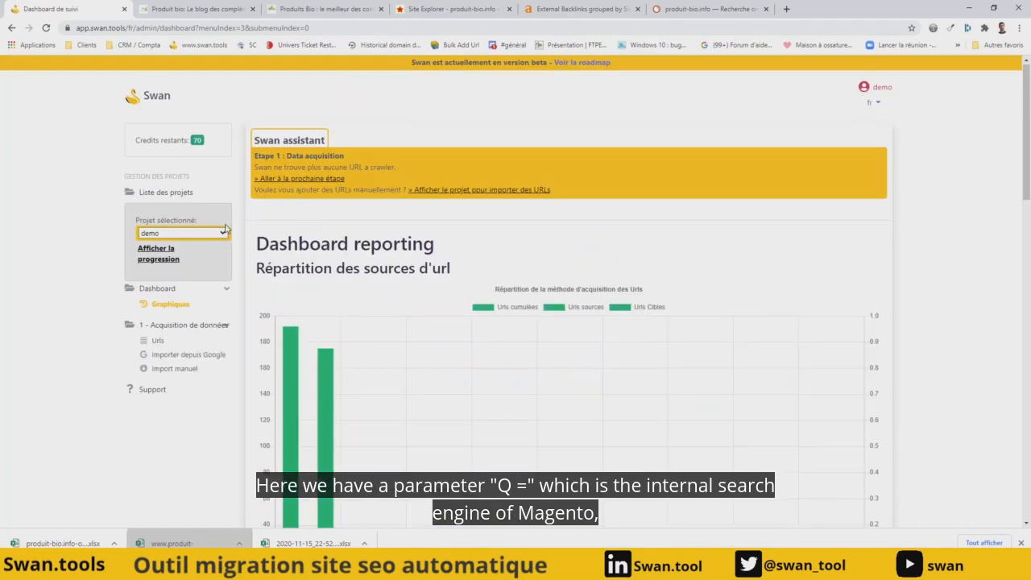
Open the list of crawled URLs and start removing the unwanted ones from the demo project.
{"action": "left_click", "coordinate": [158, 342]}
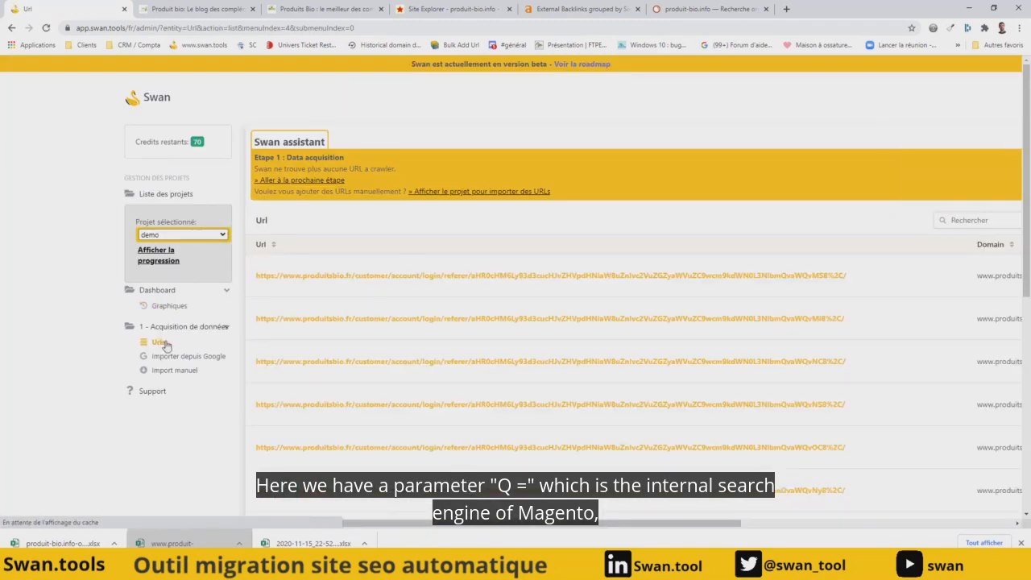
{"action": "scroll", "coordinate": [410, 303], "scroll_direction": "right", "scroll_amount": 3}
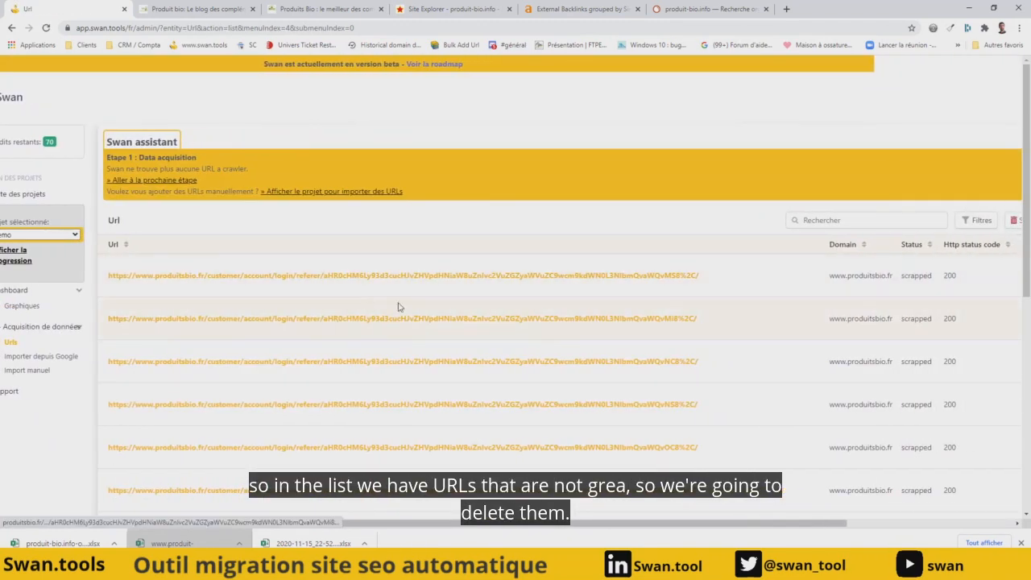
{"action": "scroll", "coordinate": [531, 298], "scroll_direction": "right", "scroll_amount": 5}
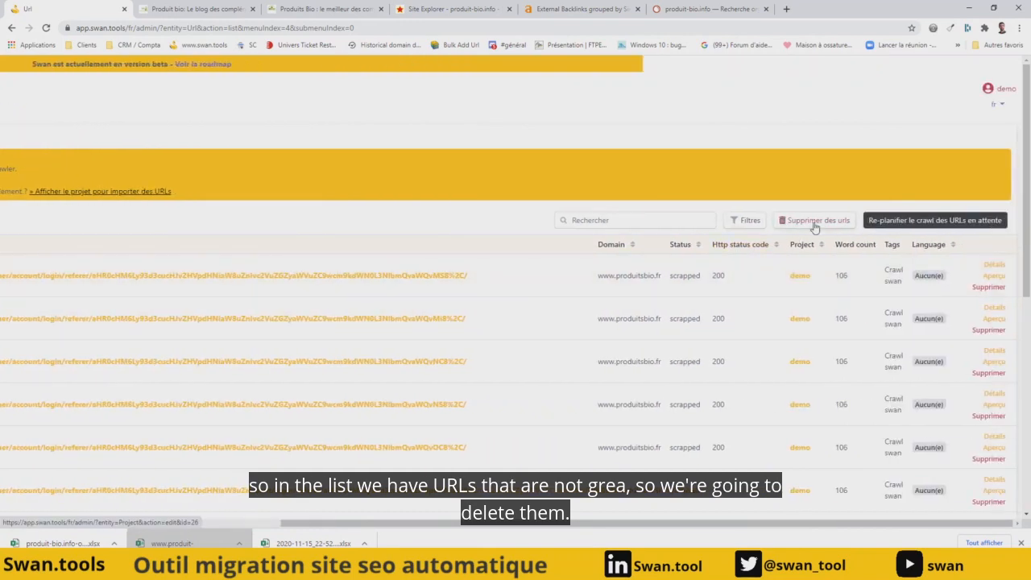
{"action": "left_click", "coordinate": [813, 227]}
{"action": "scroll", "coordinate": [534, 314], "scroll_direction": "down", "scroll_amount": 3}
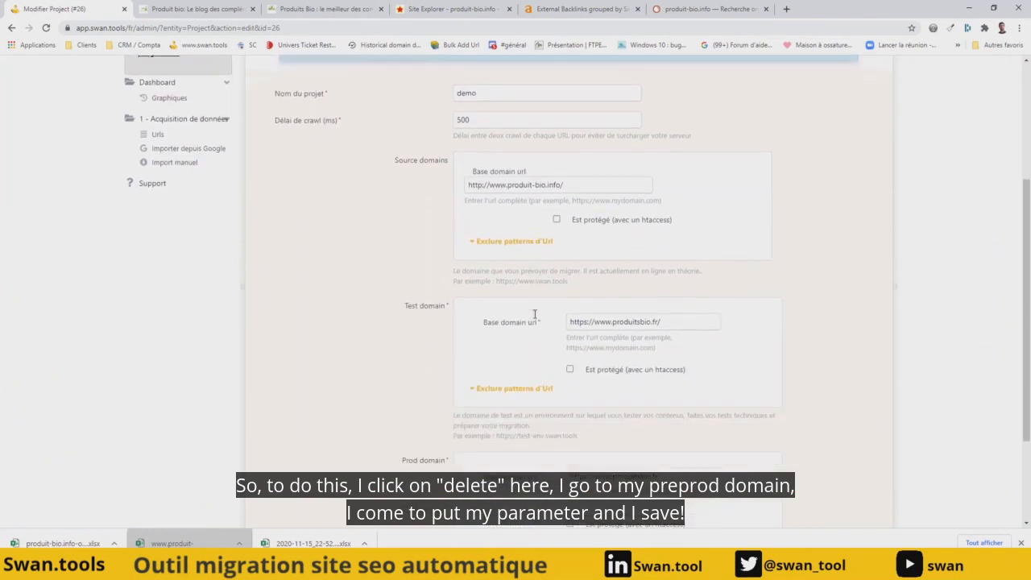
{"action": "left_click", "coordinate": [493, 381]}
{"action": "scroll", "coordinate": [583, 302], "scroll_direction": "down", "scroll_amount": 2}
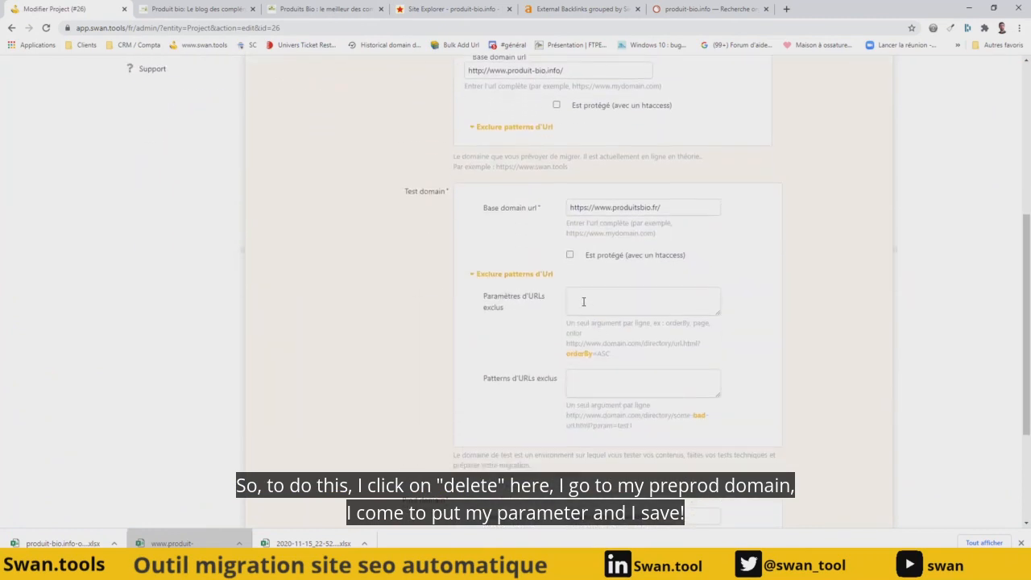
{"action": "left_click", "coordinate": [583, 301]}
{"action": "scroll", "coordinate": [785, 419], "scroll_direction": "down", "scroll_amount": 4}
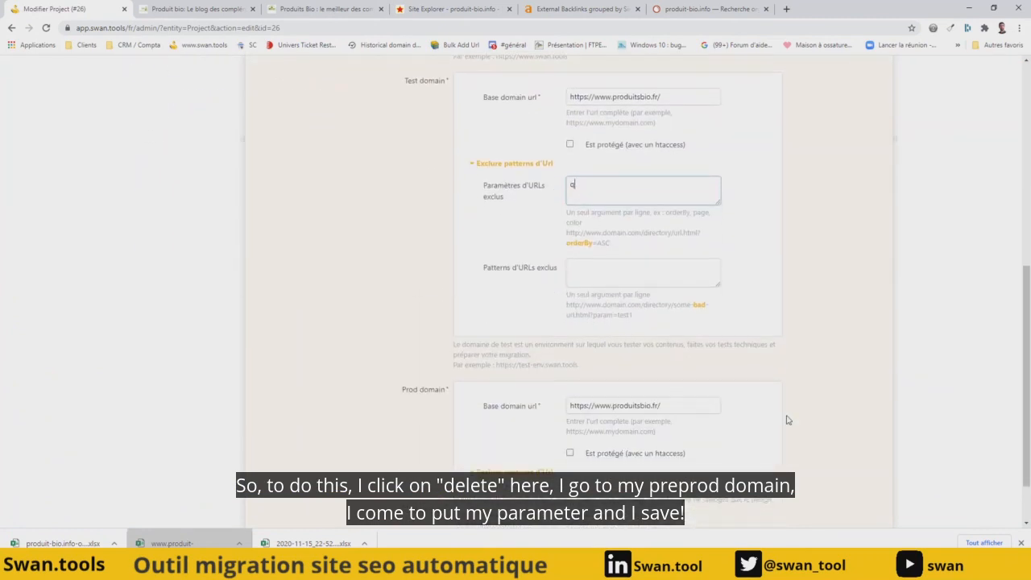
{"action": "left_click", "coordinate": [825, 492]}
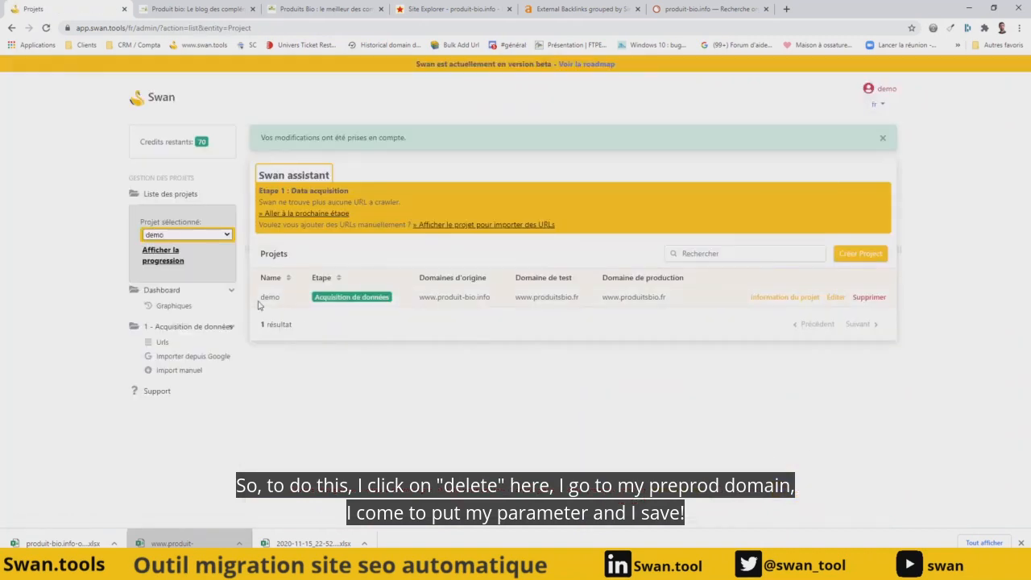
Check the dashboard graphs again for the URL parameters and URL sources remaining after the exclusion.
{"action": "left_click", "coordinate": [178, 306]}
{"action": "scroll", "coordinate": [406, 303], "scroll_direction": "down", "scroll_amount": 7}
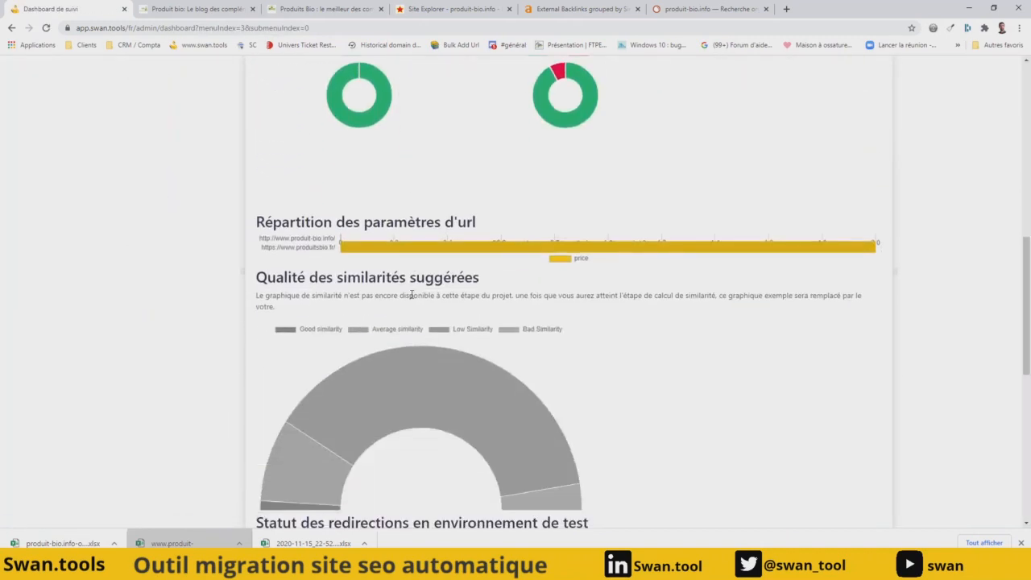
{"action": "scroll", "coordinate": [429, 240], "scroll_direction": "up", "scroll_amount": 1}
{"action": "scroll", "coordinate": [428, 240], "scroll_direction": "up", "scroll_amount": 9}
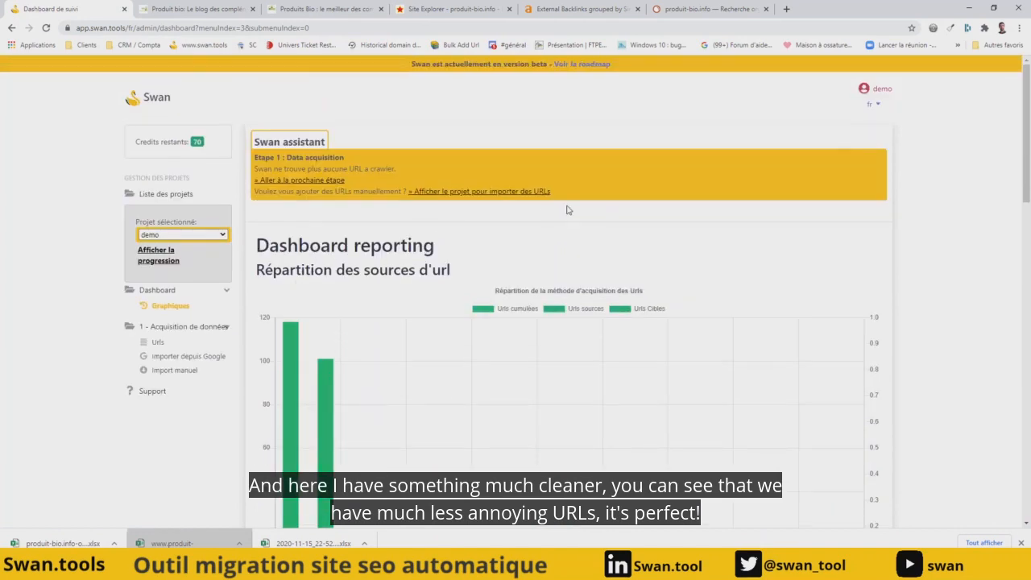
{"action": "left_click", "coordinate": [183, 7]}
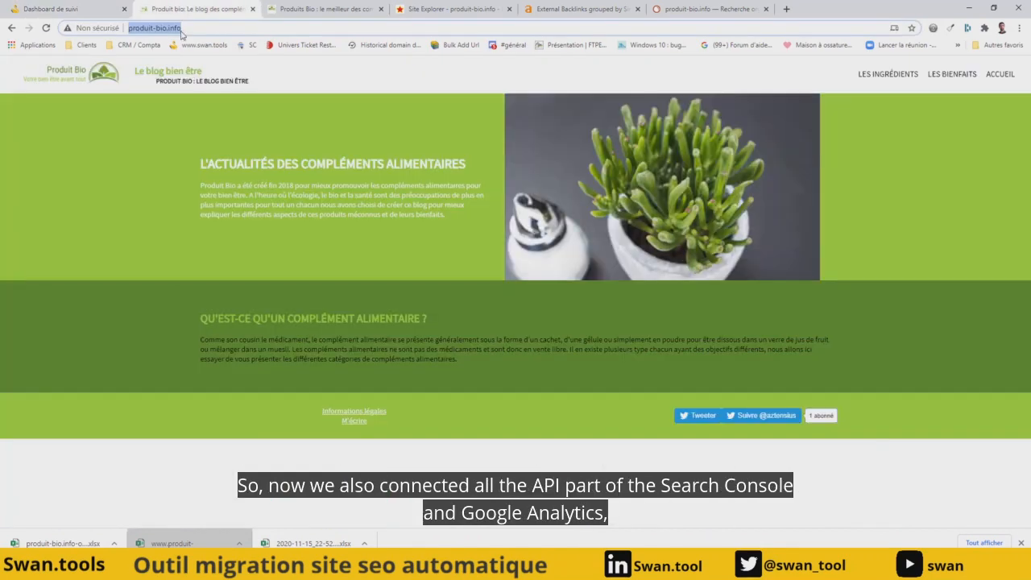
{"action": "left_click", "coordinate": [50, 9]}
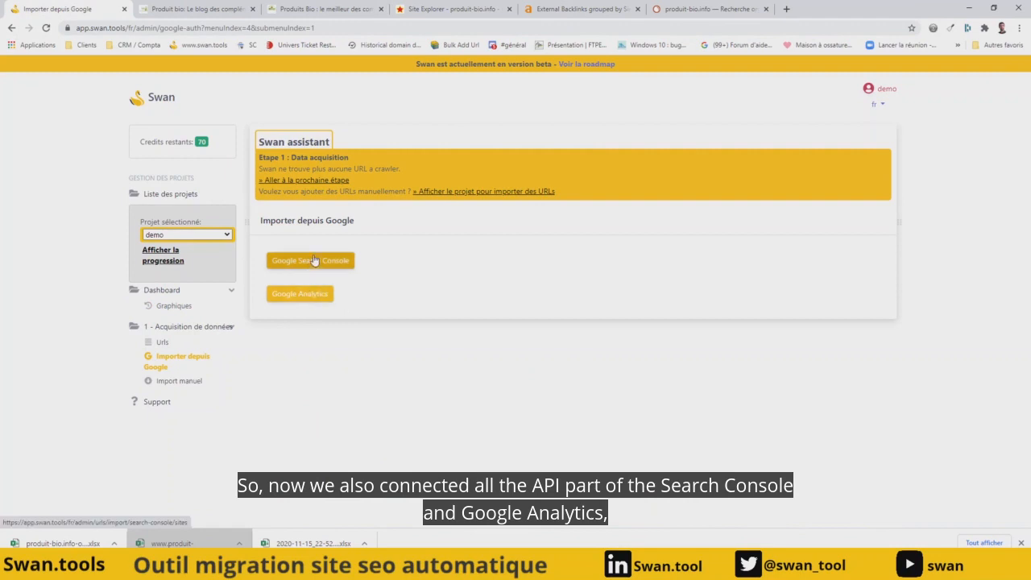
{"action": "left_click", "coordinate": [313, 260]}
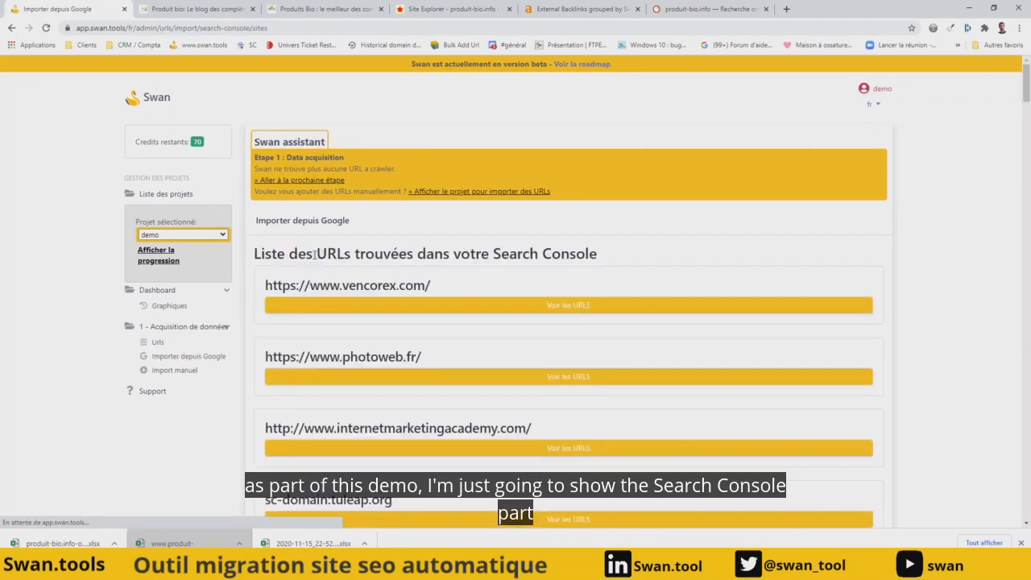
{"action": "key", "text": "ctrl+f"}
{"action": "type", "text": "http://www.produit-bio.info/"}
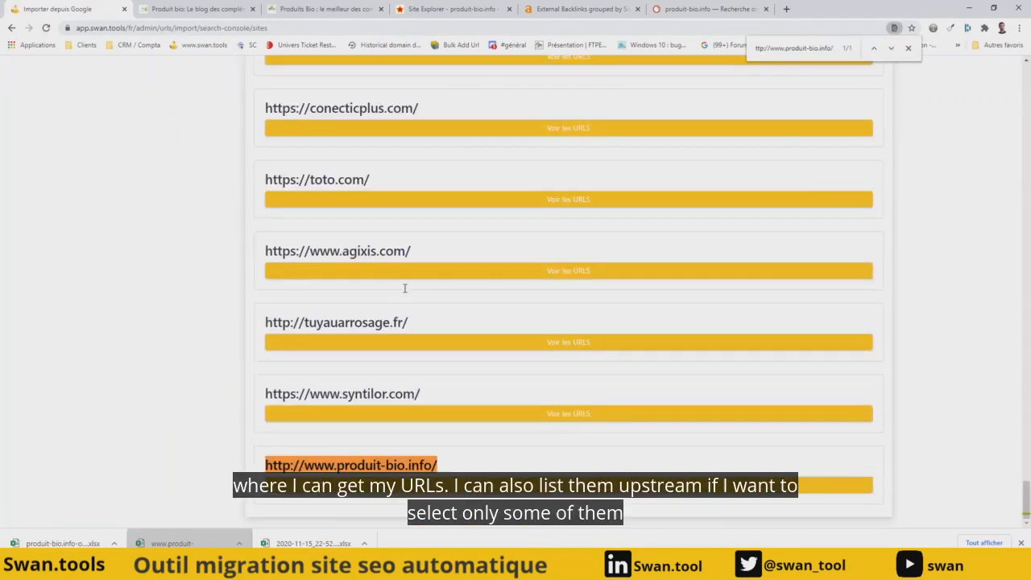
{"action": "left_click", "coordinate": [545, 488]}
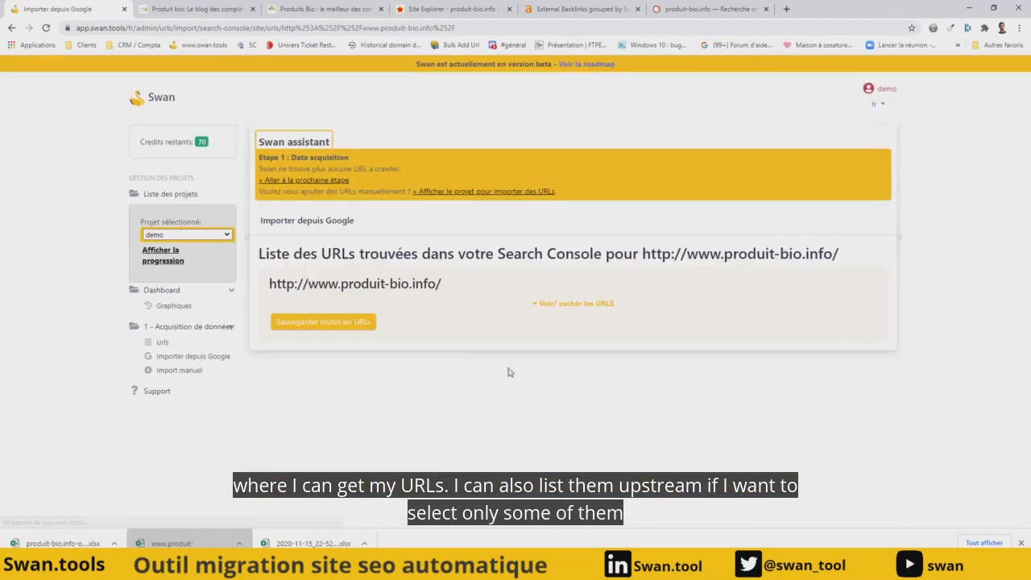
{"action": "left_click", "coordinate": [561, 306]}
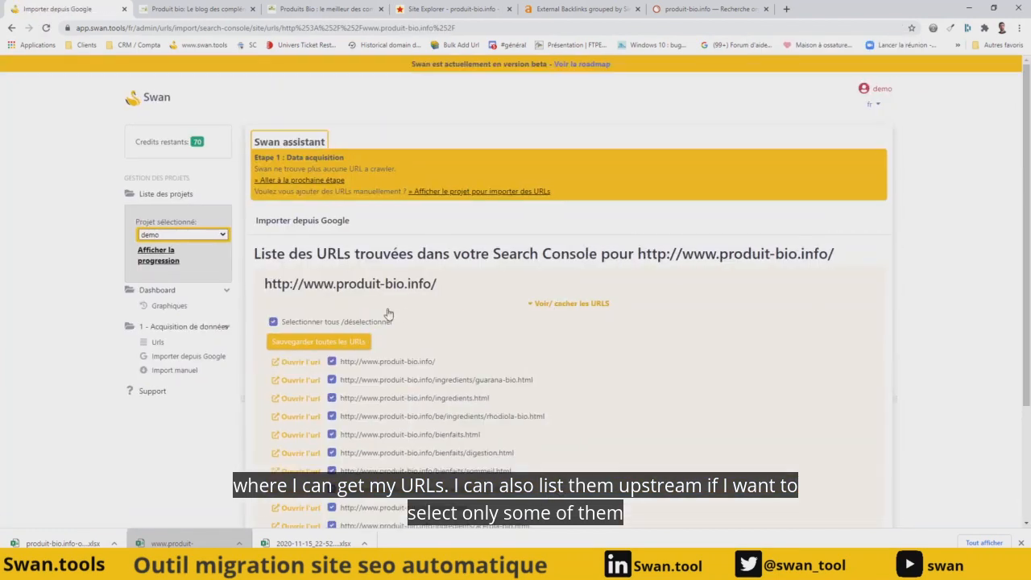
{"action": "scroll", "coordinate": [389, 316], "scroll_direction": "down", "scroll_amount": 2}
{"action": "scroll", "coordinate": [374, 306], "scroll_direction": "up", "scroll_amount": 2}
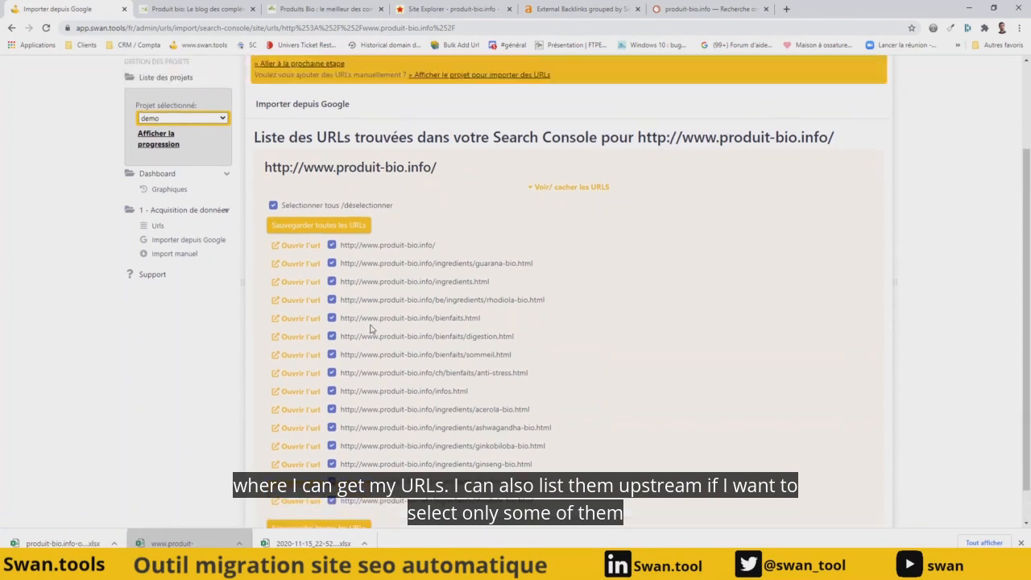
{"action": "left_click", "coordinate": [325, 294]}
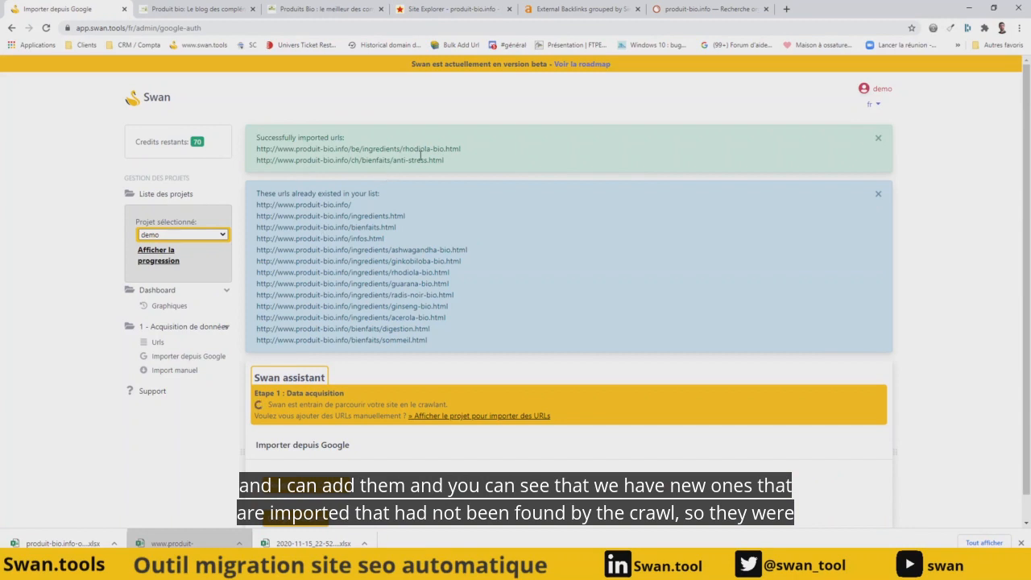
Check the dashboard's URL source graph for the URLs imported from Search Console.
{"action": "left_click", "coordinate": [166, 306]}
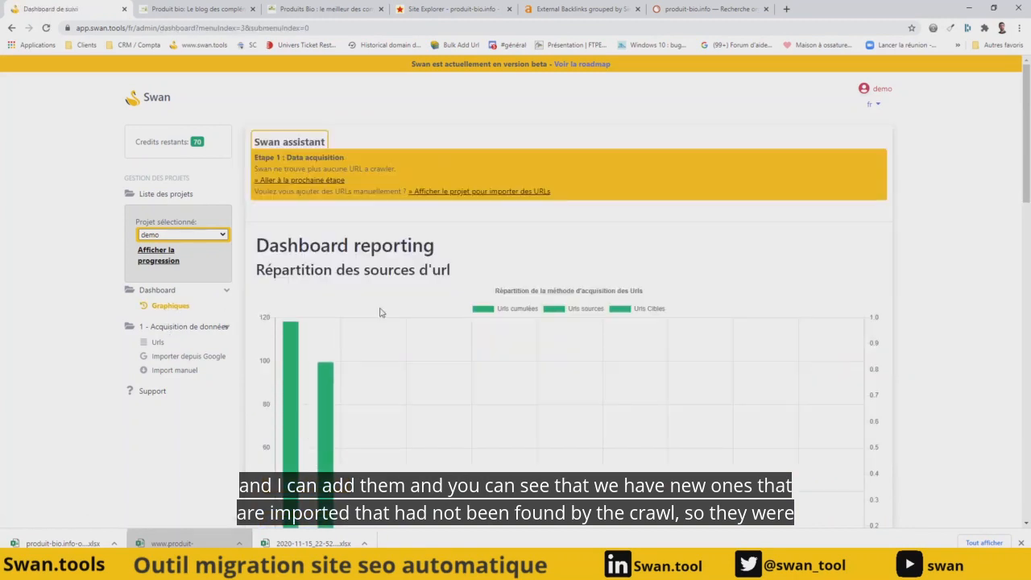
{"action": "scroll", "coordinate": [390, 292], "scroll_direction": "down", "scroll_amount": 1}
{"action": "mouse_move", "coordinate": [617, 457]}
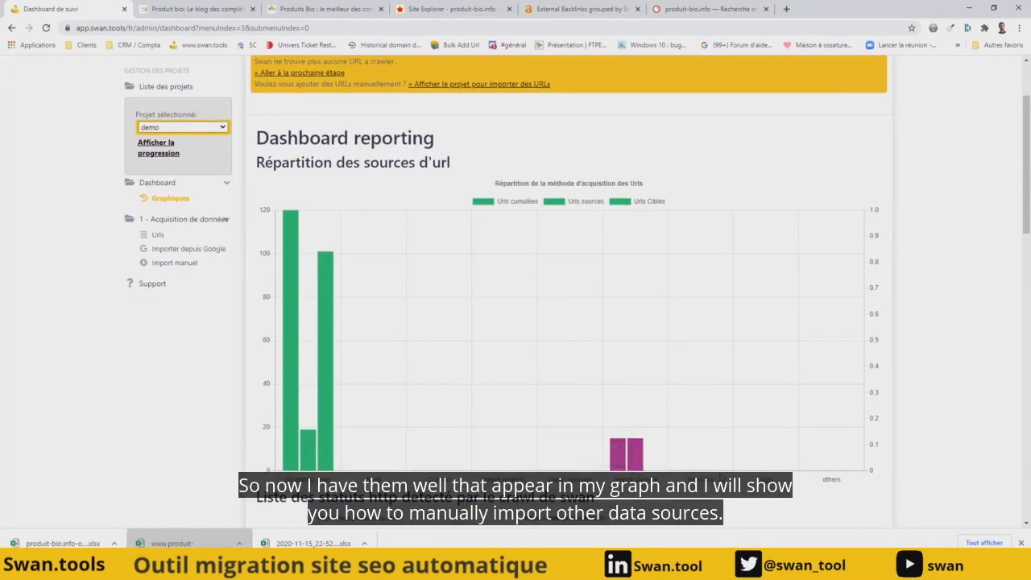
Open the manual URL import form, switch to Majestic and list all backlinks per domain for produit-bio.info.
{"action": "left_click", "coordinate": [186, 268]}
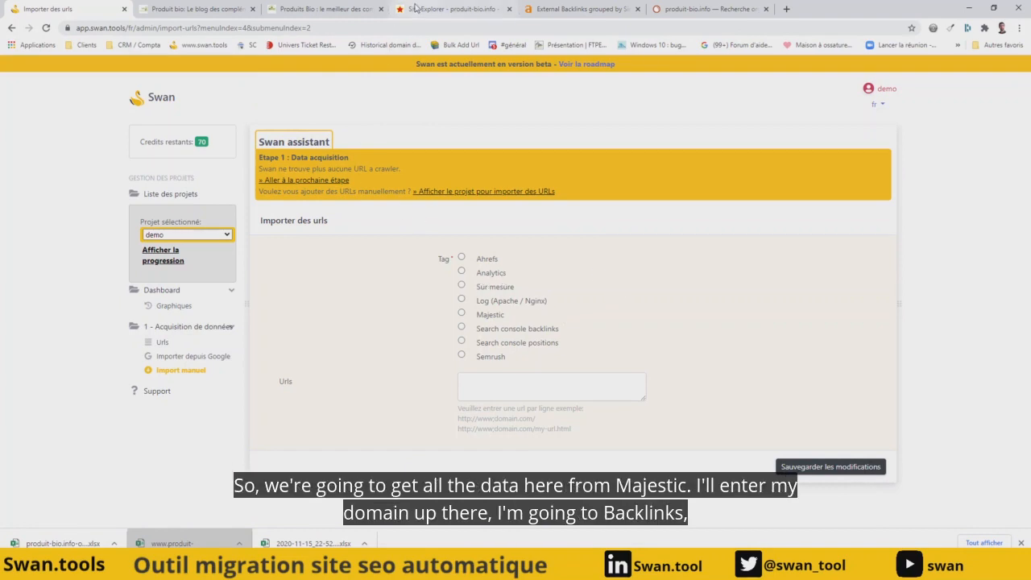
{"action": "left_click", "coordinate": [451, 9]}
{"action": "left_click", "coordinate": [580, 260]}
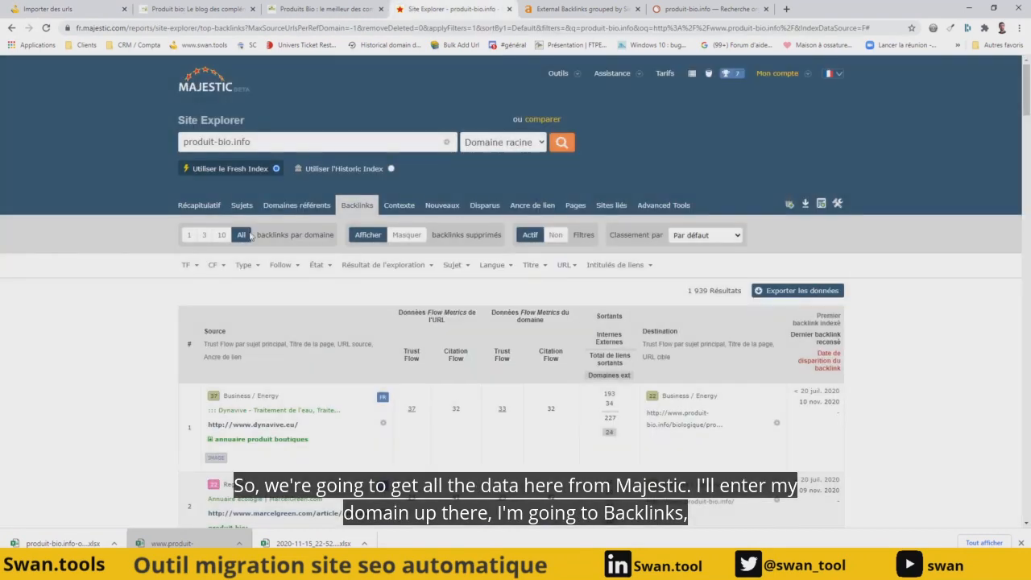
{"action": "left_click", "coordinate": [214, 210]}
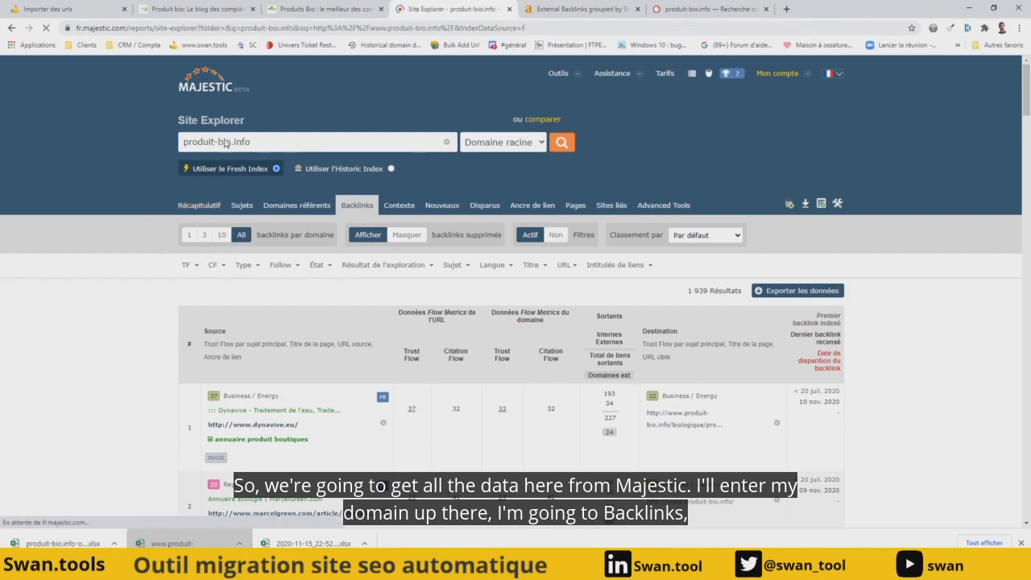
{"action": "left_click", "coordinate": [364, 206]}
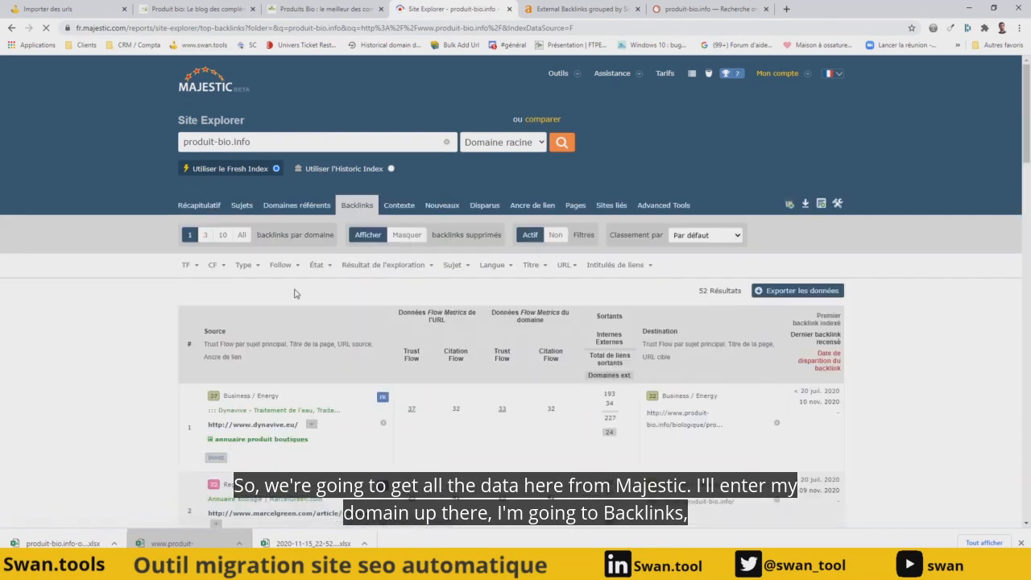
{"action": "left_click", "coordinate": [242, 236]}
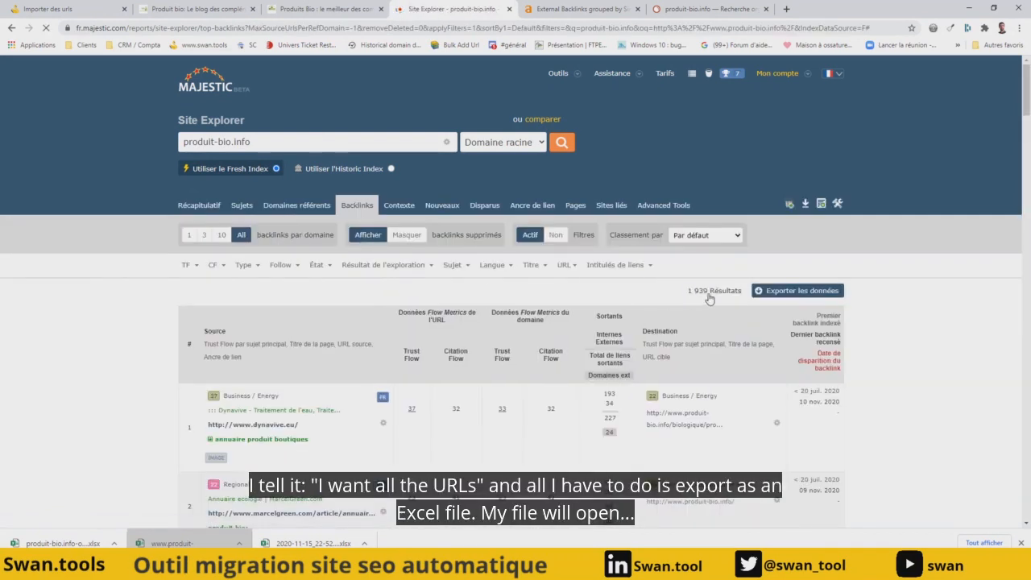
Export the full backlink list from Majestic in Excel format and open the downloaded workbook.
{"action": "left_click", "coordinate": [785, 290]}
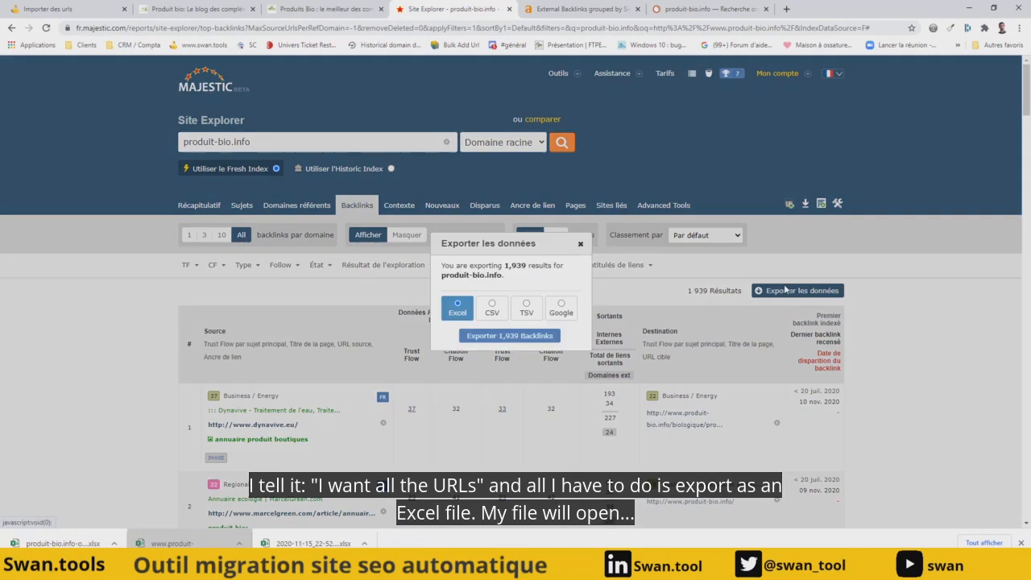
{"action": "left_click", "coordinate": [501, 341]}
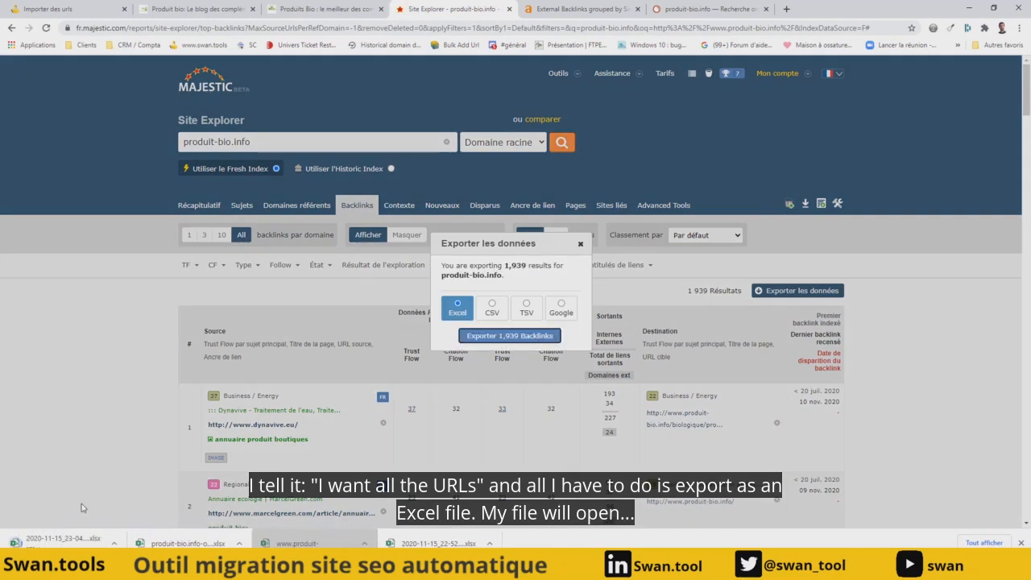
{"action": "left_click", "coordinate": [57, 543]}
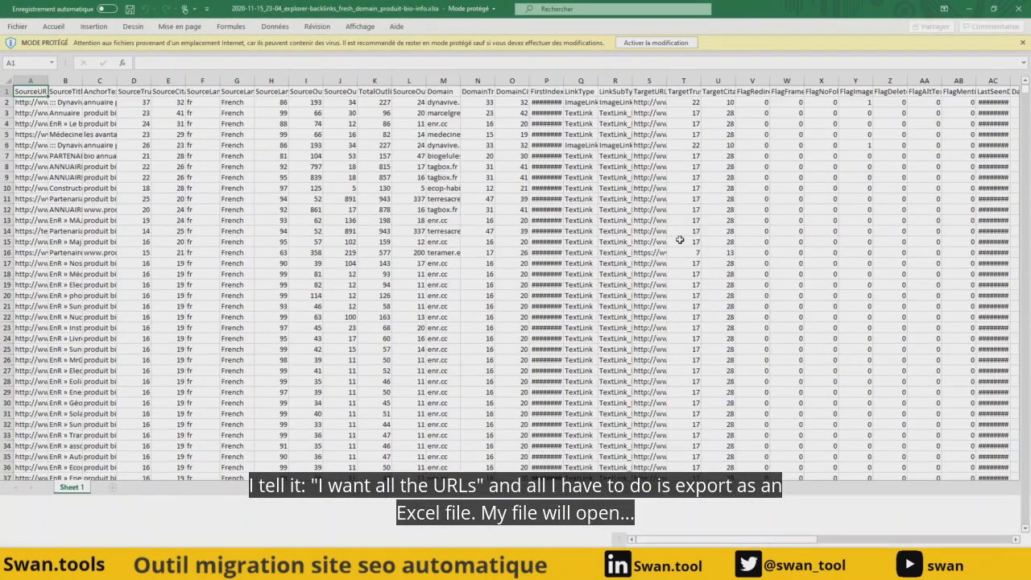
Widen the TargetURL column, copy all its URLs from S2 down and minimize the open workbooks.
{"action": "double_click", "coordinate": [664, 80]}
{"action": "left_click", "coordinate": [667, 102]}
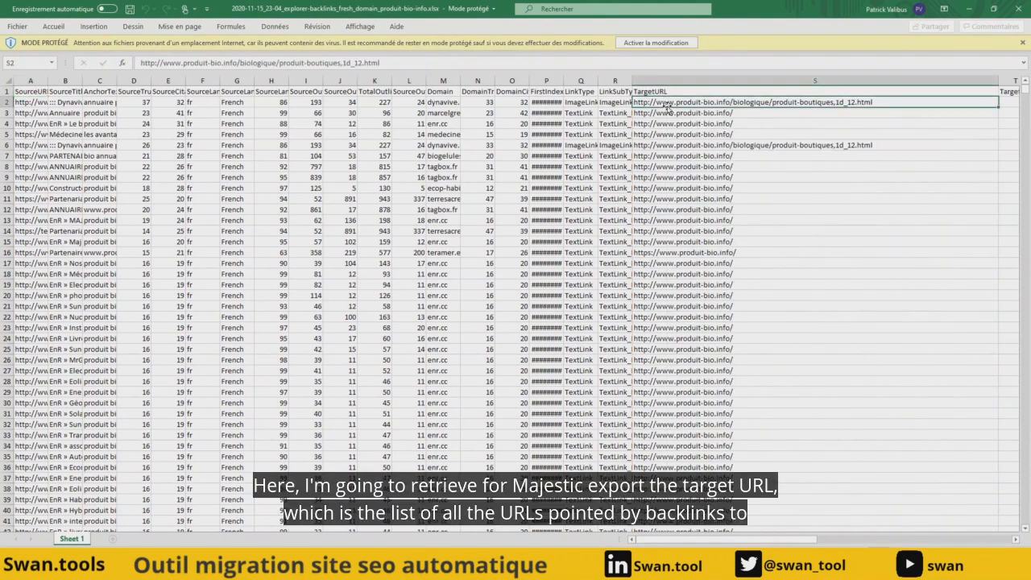
{"action": "key", "text": "ctrl+shift+Down"}
{"action": "key", "text": "ctrl+c"}
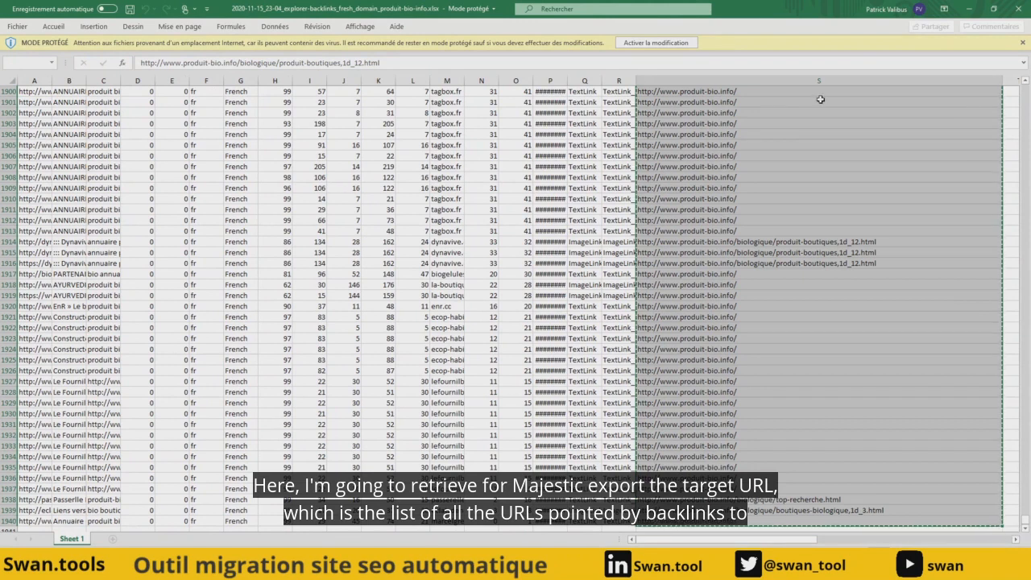
{"action": "left_click", "coordinate": [967, 9]}
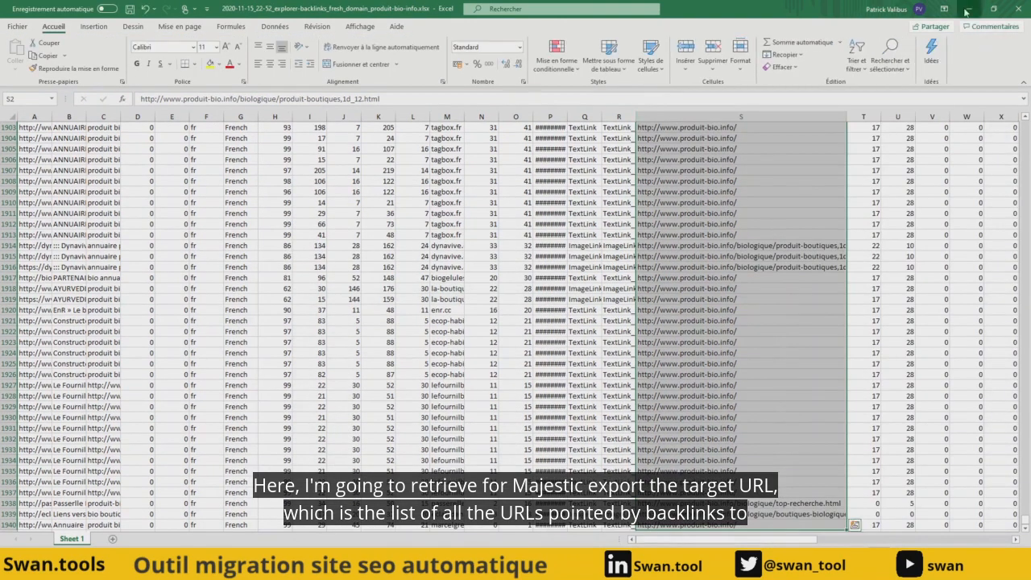
{"action": "left_click", "coordinate": [966, 10]}
{"action": "left_click", "coordinate": [578, 246]}
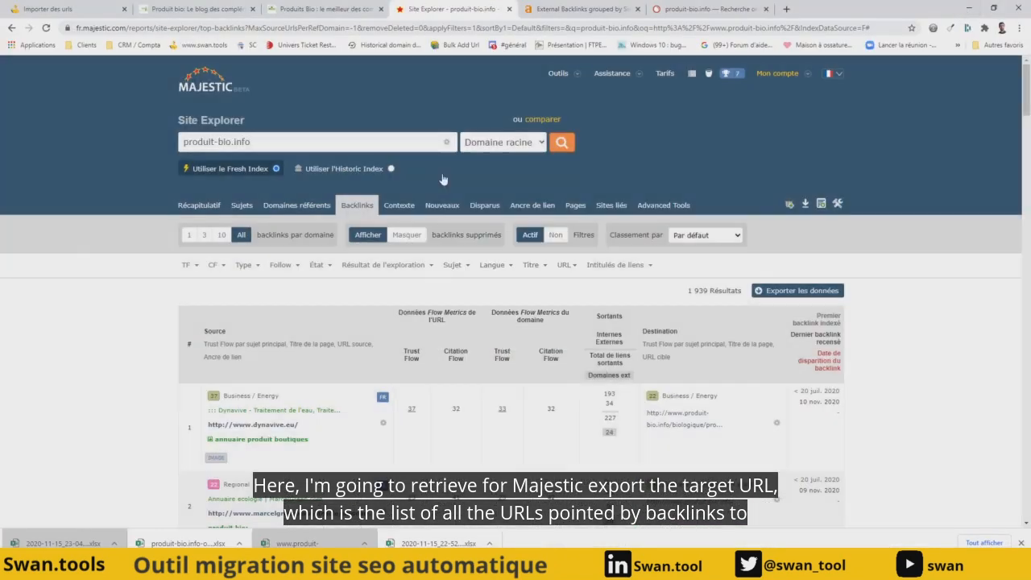
Import the copied target URLs into the Swan project under the Majestic tag and reopen the manual import form.
{"action": "left_click", "coordinate": [74, 9]}
{"action": "left_click", "coordinate": [461, 313]}
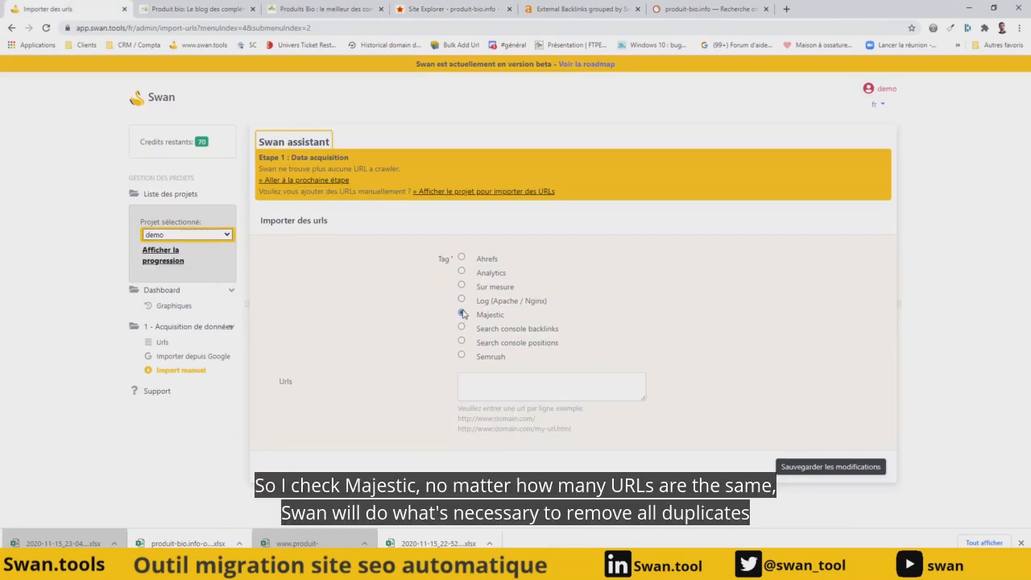
{"action": "left_click", "coordinate": [483, 385]}
{"action": "key", "text": "ctrl+v"}
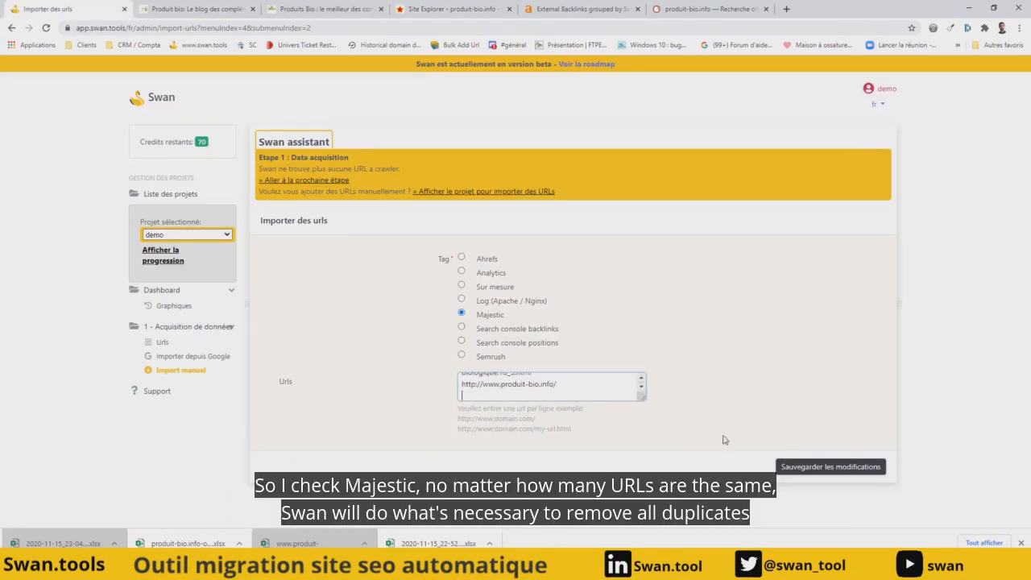
{"action": "left_click", "coordinate": [821, 470]}
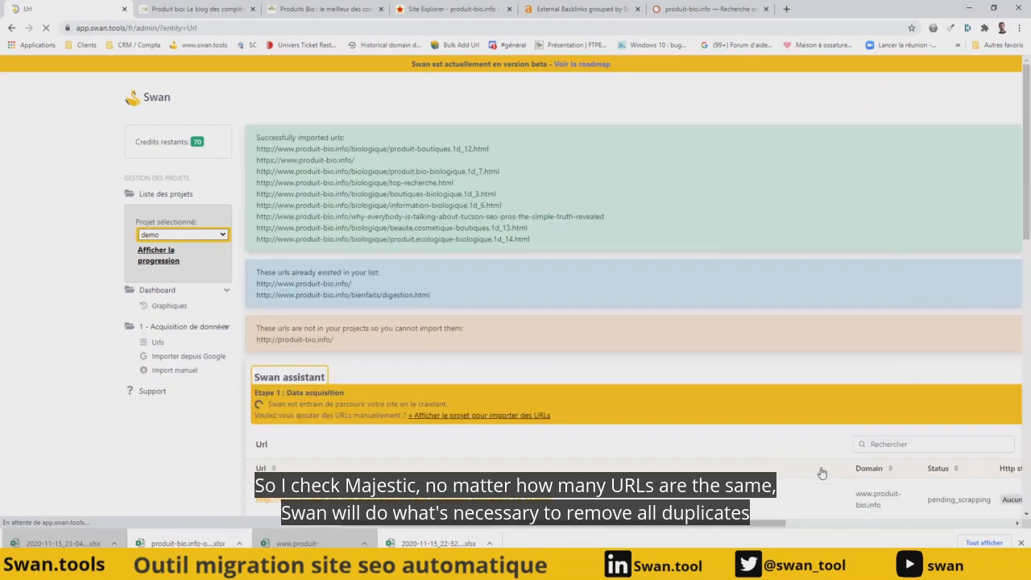
{"action": "left_click", "coordinate": [174, 371]}
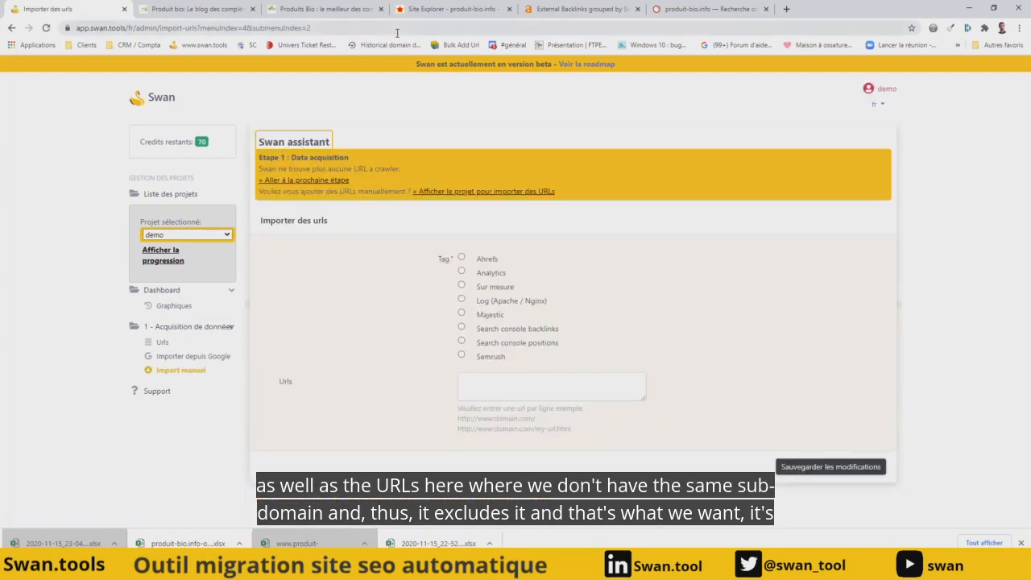
{"action": "left_click", "coordinate": [554, 11]}
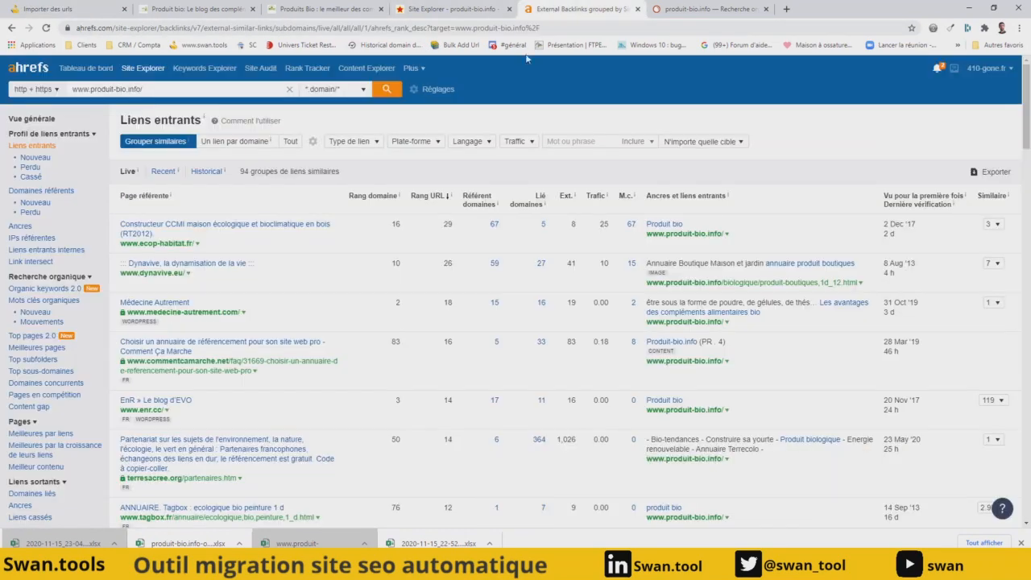
{"action": "left_click", "coordinate": [993, 172]}
{"action": "left_click", "coordinate": [431, 365]}
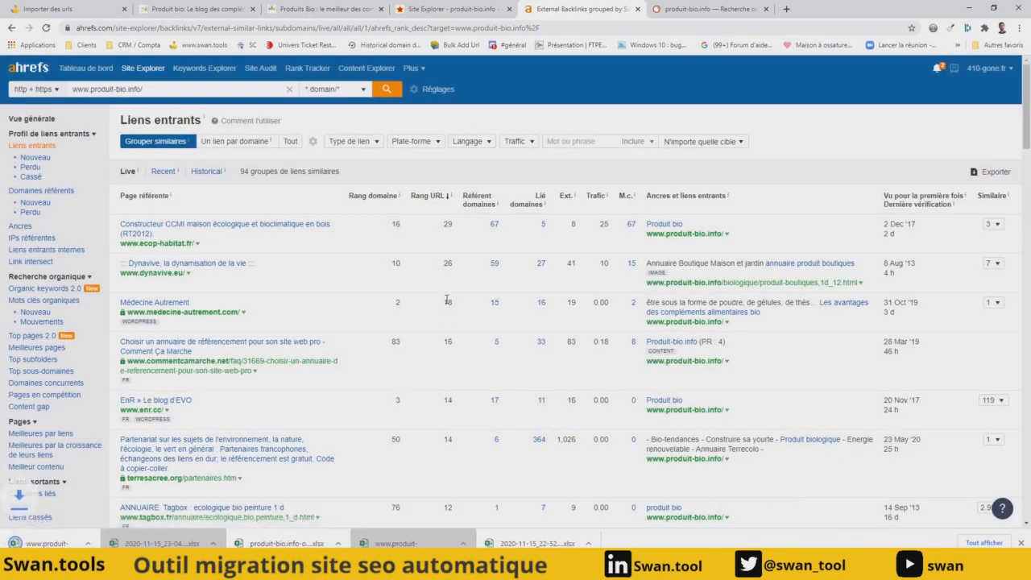
{"action": "left_click", "coordinate": [57, 543]}
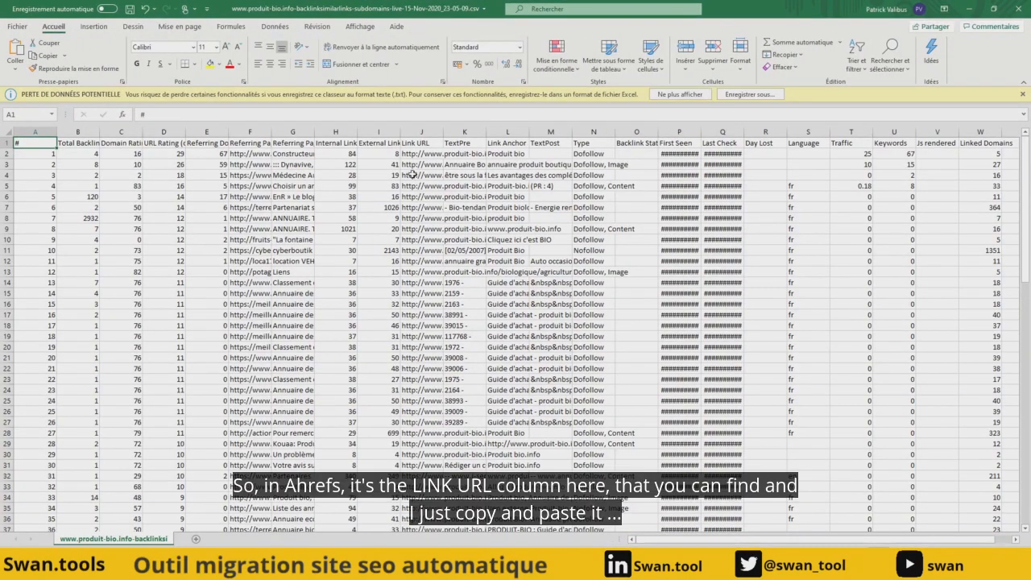
Widen the Link URL column, copy all its URLs from J2 down and minimize the open workbooks.
{"action": "left_click", "coordinate": [430, 154]}
{"action": "double_click", "coordinate": [442, 142]}
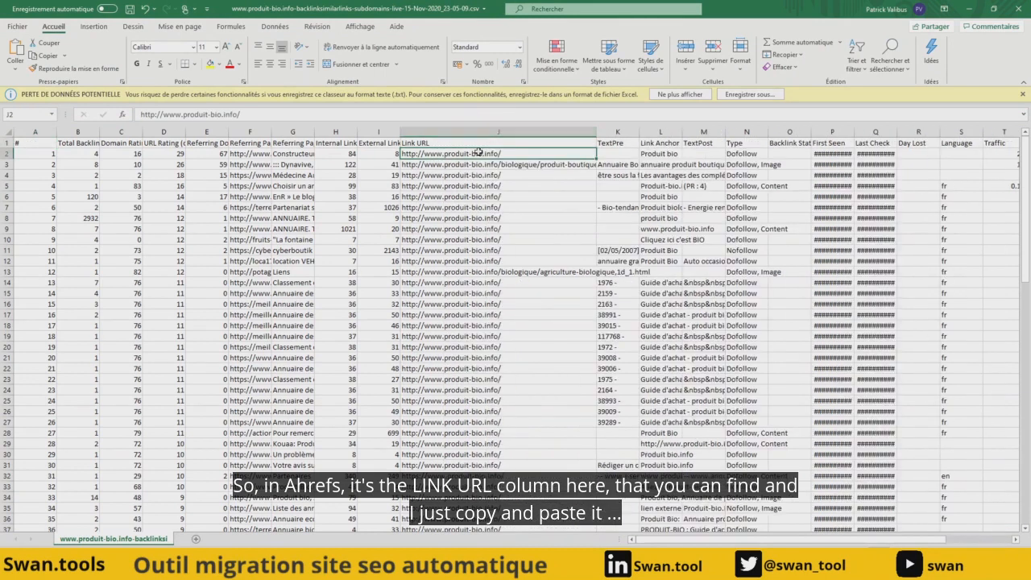
{"action": "key", "text": "ctrl+shift+Down"}
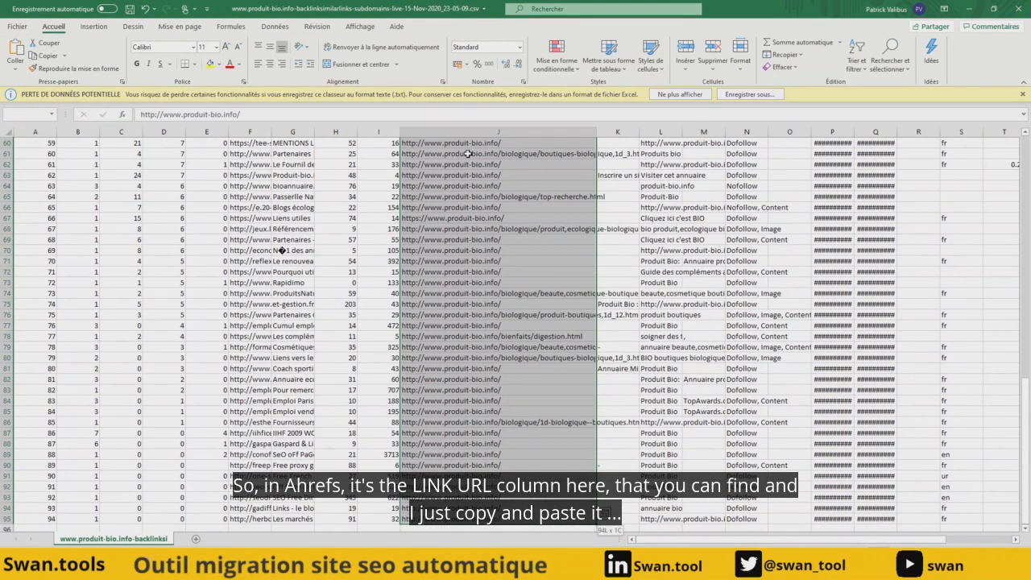
{"action": "key", "text": "ctrl+c"}
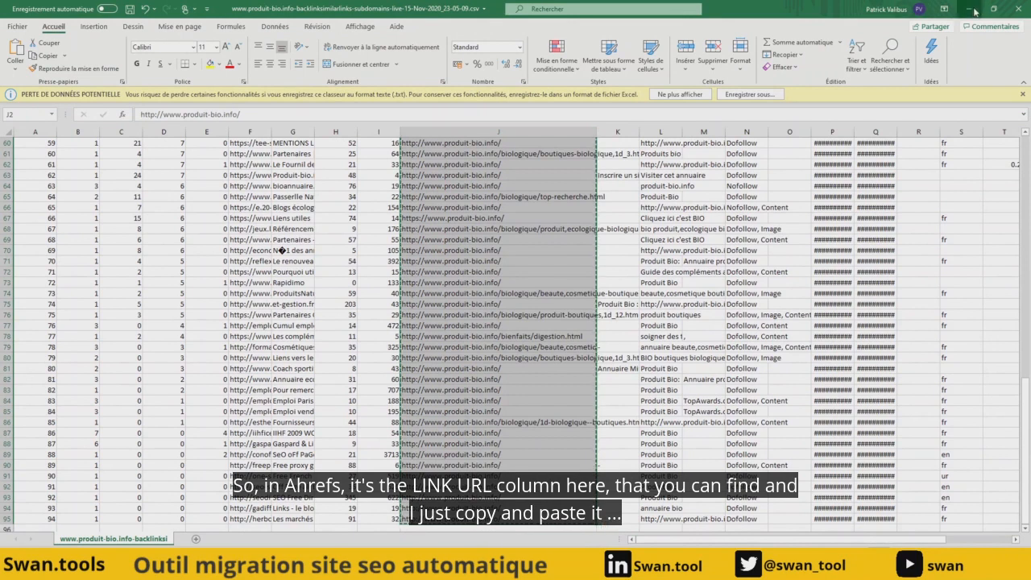
{"action": "left_click", "coordinate": [969, 8]}
{"action": "left_click", "coordinate": [968, 8]}
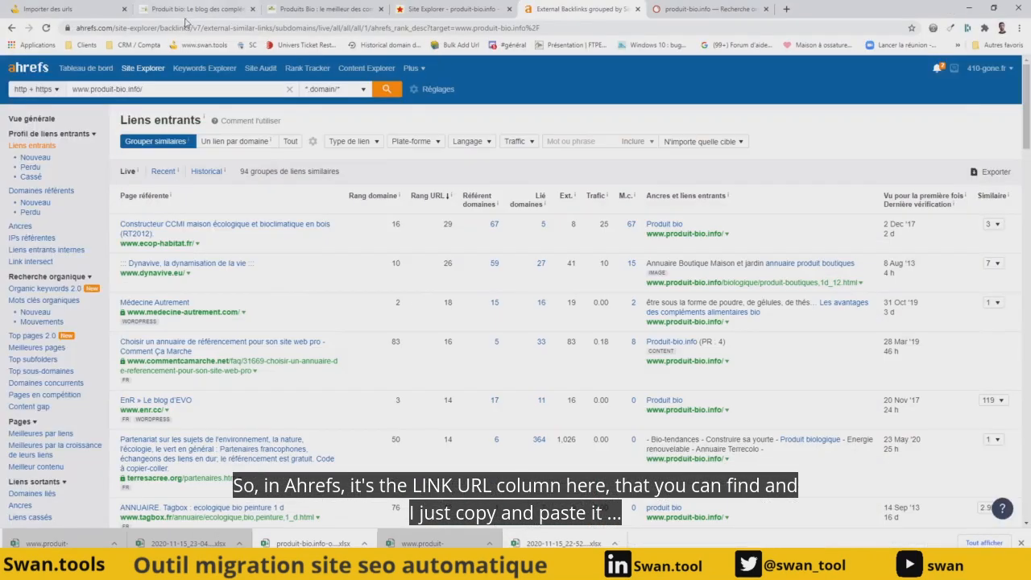
Switch to Swan and import the copied link URLs into the demo project under the Ahrefs tag.
{"action": "left_click", "coordinate": [104, 10]}
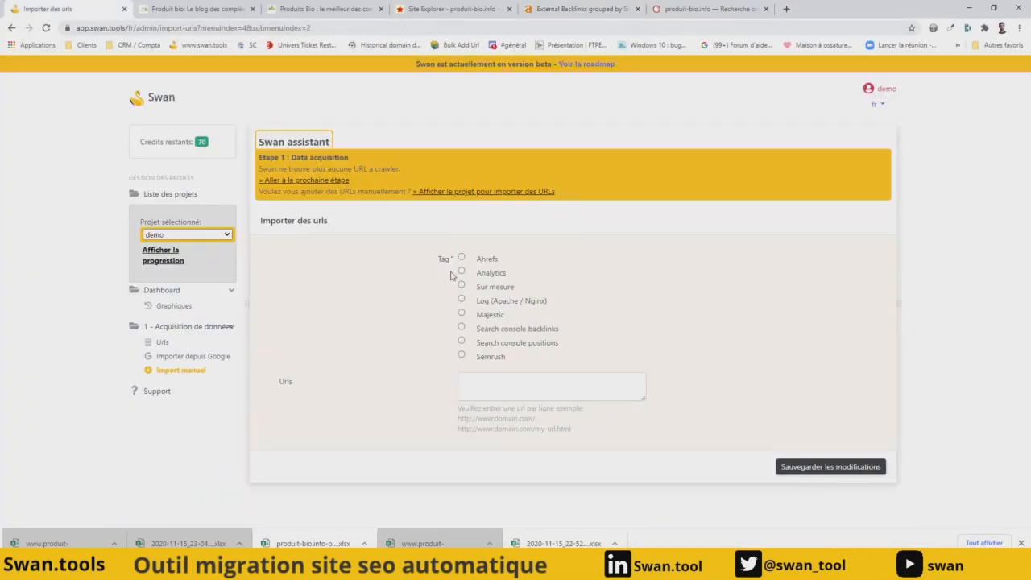
{"action": "left_click", "coordinate": [494, 378]}
{"action": "key", "text": "ctrl+v"}
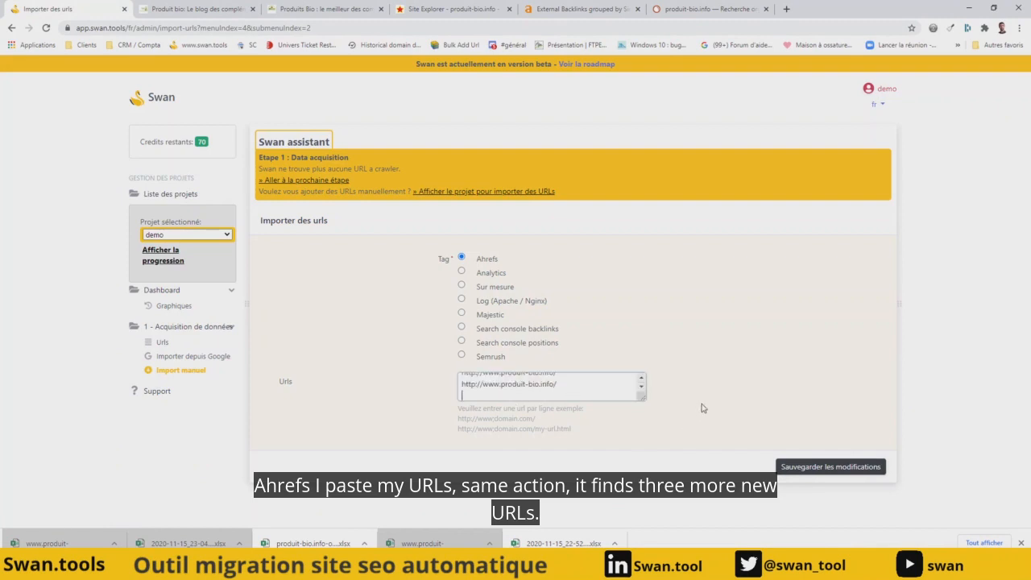
{"action": "left_click", "coordinate": [814, 475]}
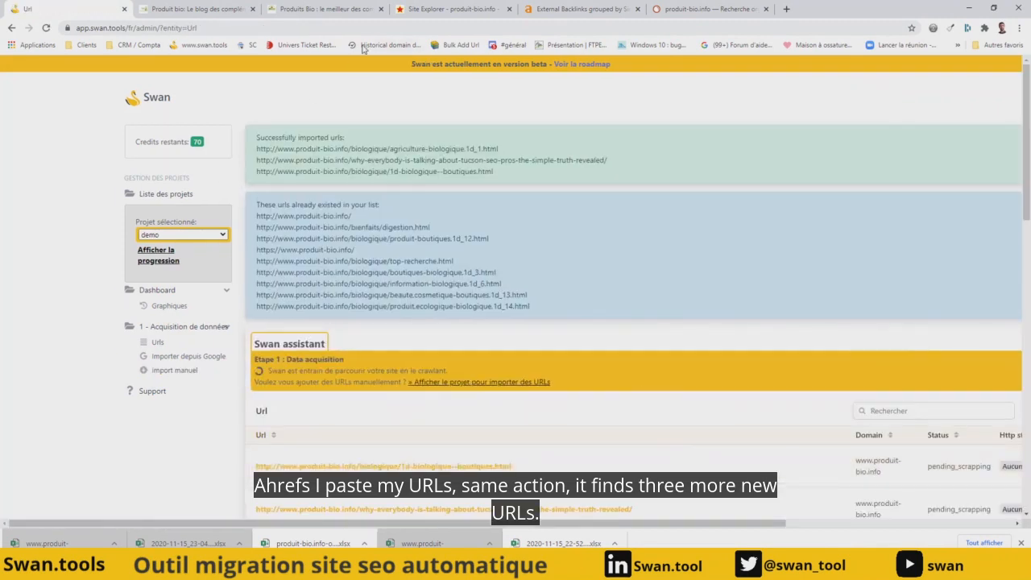
Switch to Semrush, export the organic search positions of produit-bio.info as an xlsx file and open it, accepting the content repair.
{"action": "left_click", "coordinate": [697, 8]}
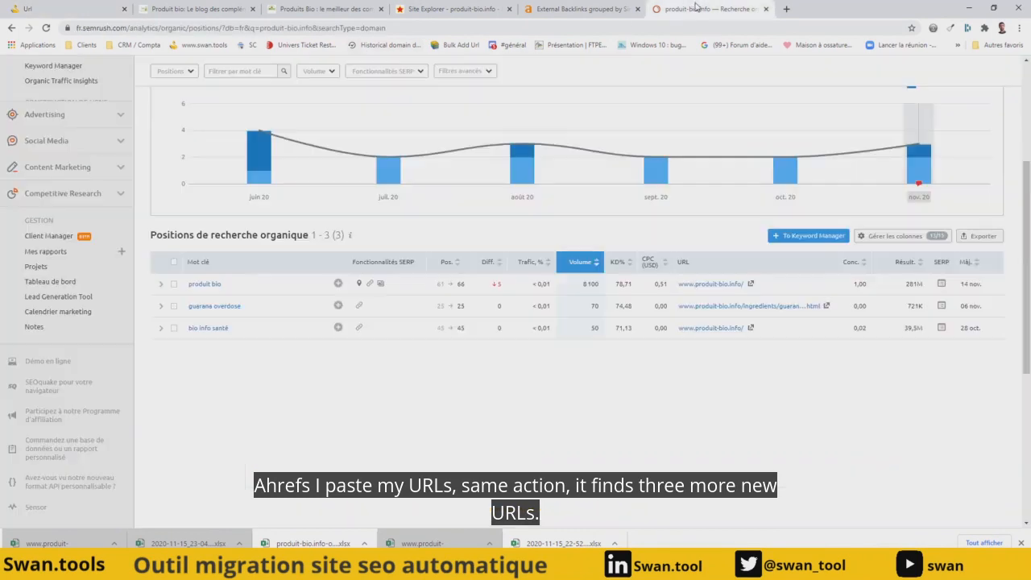
{"action": "left_click", "coordinate": [983, 238]}
{"action": "left_click", "coordinate": [873, 324]}
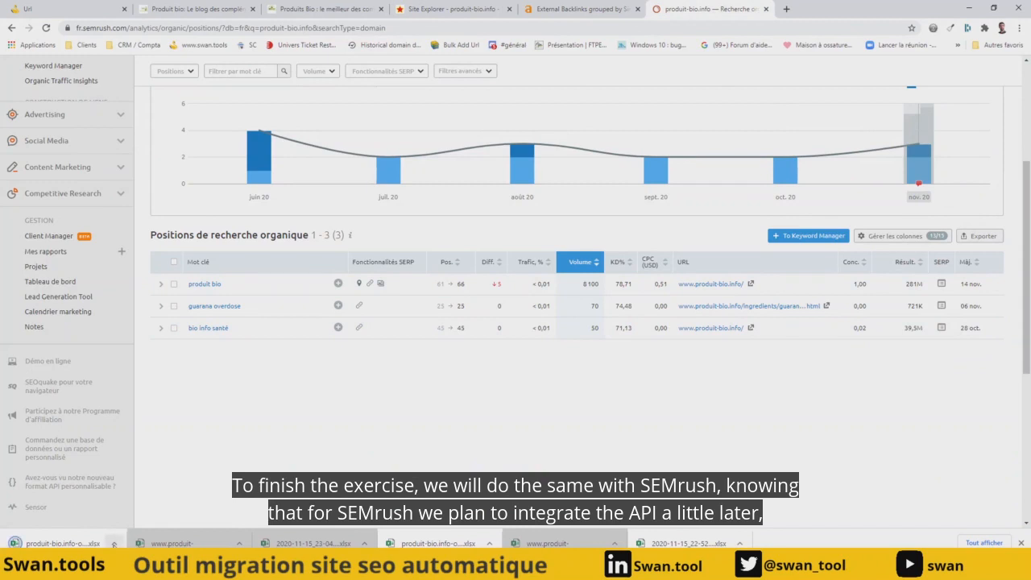
{"action": "left_click", "coordinate": [113, 542]}
{"action": "left_click", "coordinate": [147, 509]}
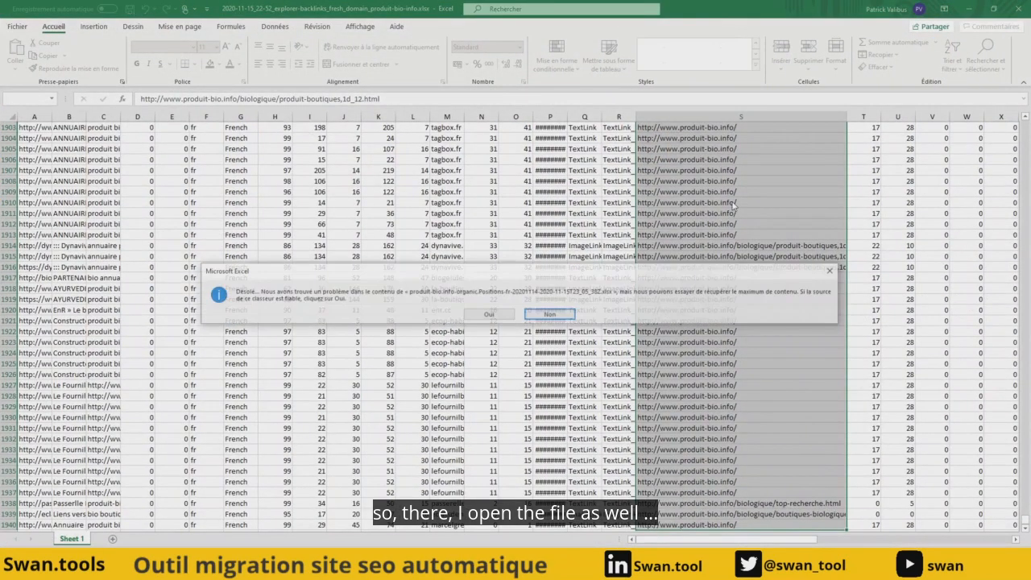
{"action": "left_click", "coordinate": [500, 318]}
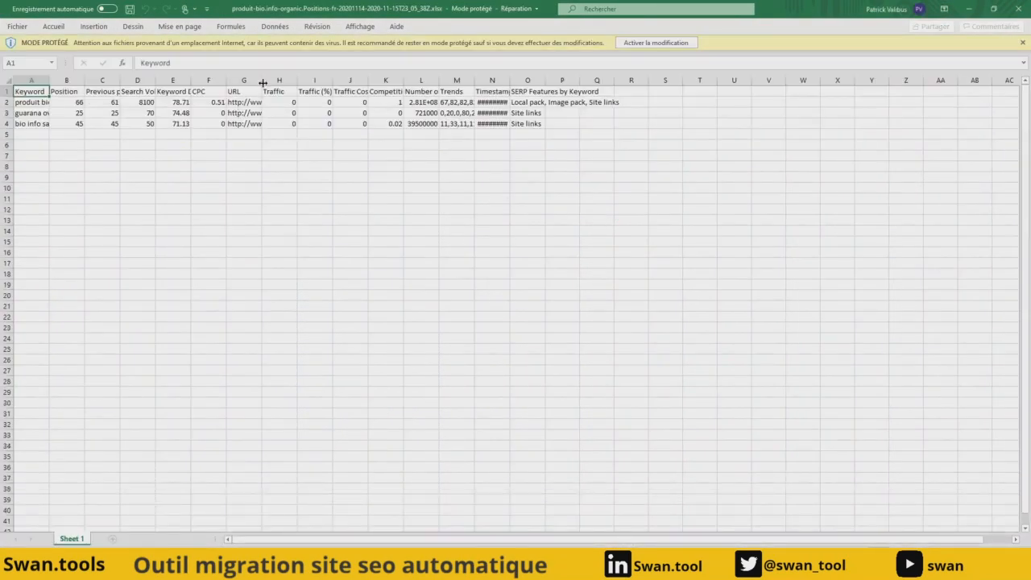
Widen the URL column, copy the three URLs in G2 to G4 and minimize the open workbooks.
{"action": "double_click", "coordinate": [263, 83]}
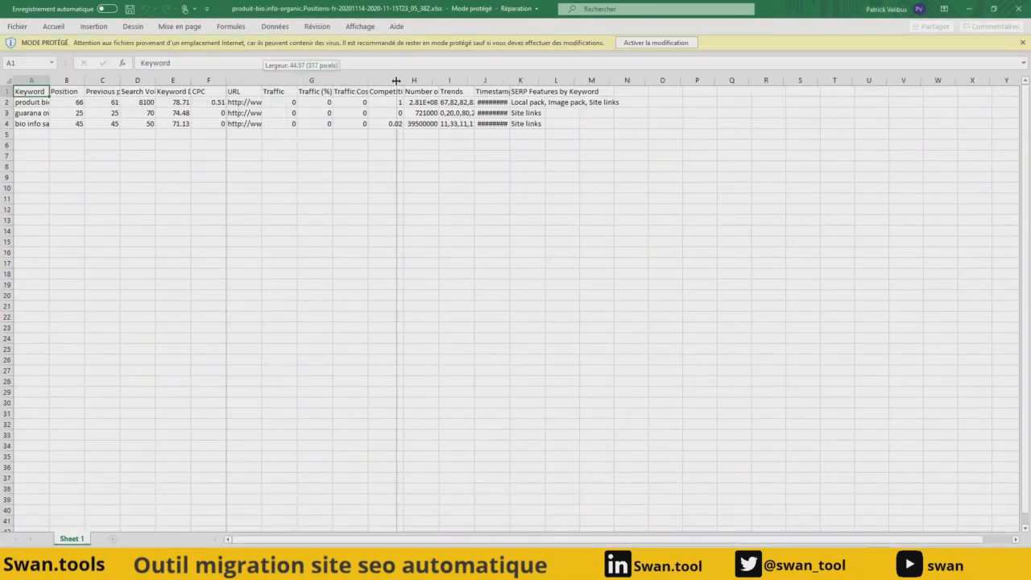
{"action": "left_click", "coordinate": [258, 103]}
{"action": "left_click_drag", "start_coordinate": [258, 103], "coordinate": [266, 124]}
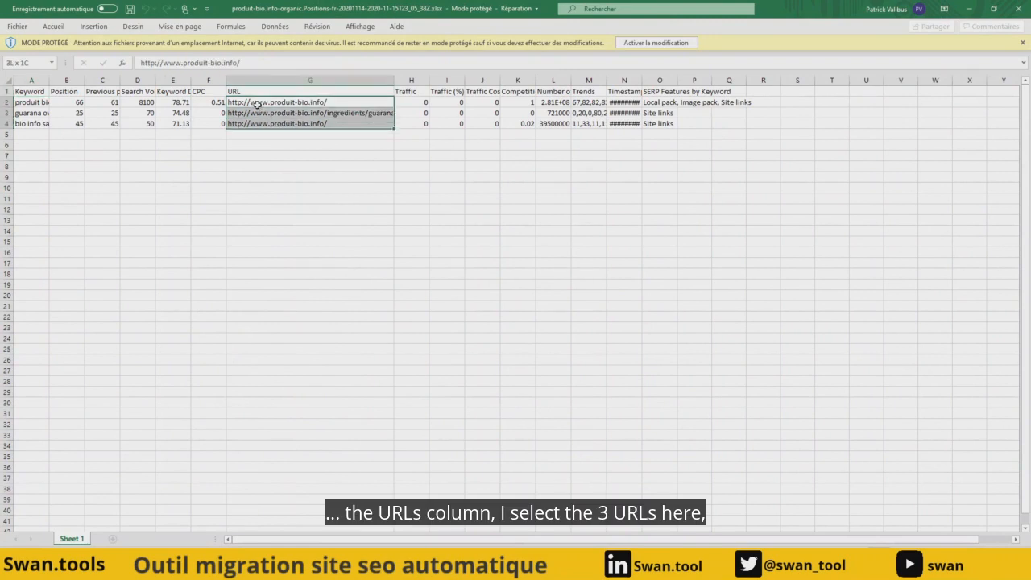
{"action": "key", "text": "ctrl+c"}
{"action": "left_click", "coordinate": [967, 10]}
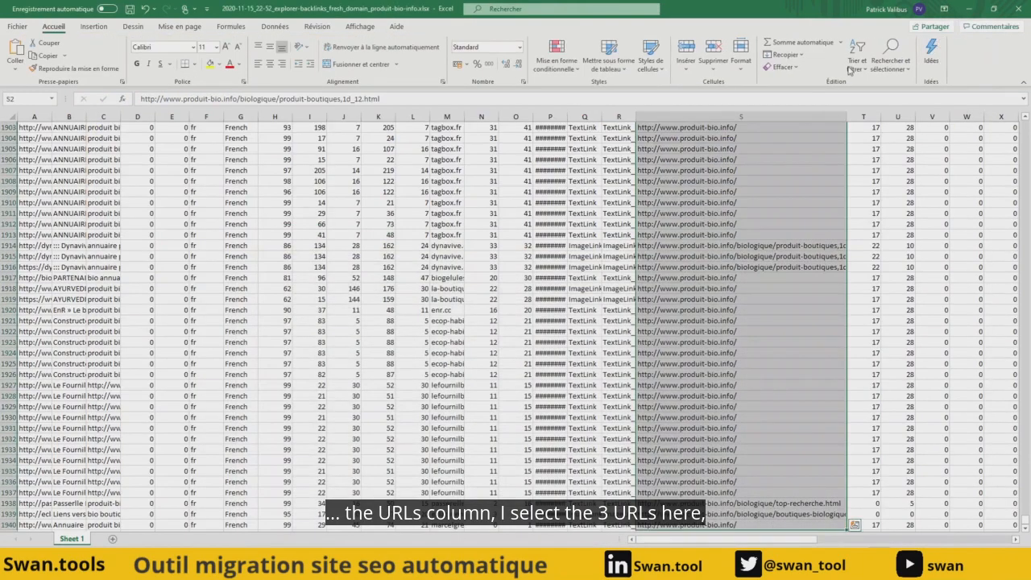
{"action": "left_click", "coordinate": [968, 10]}
Switch to Swan and manually import the copied URLs into the demo project under the Semrush tag.
{"action": "left_click", "coordinate": [69, 8]}
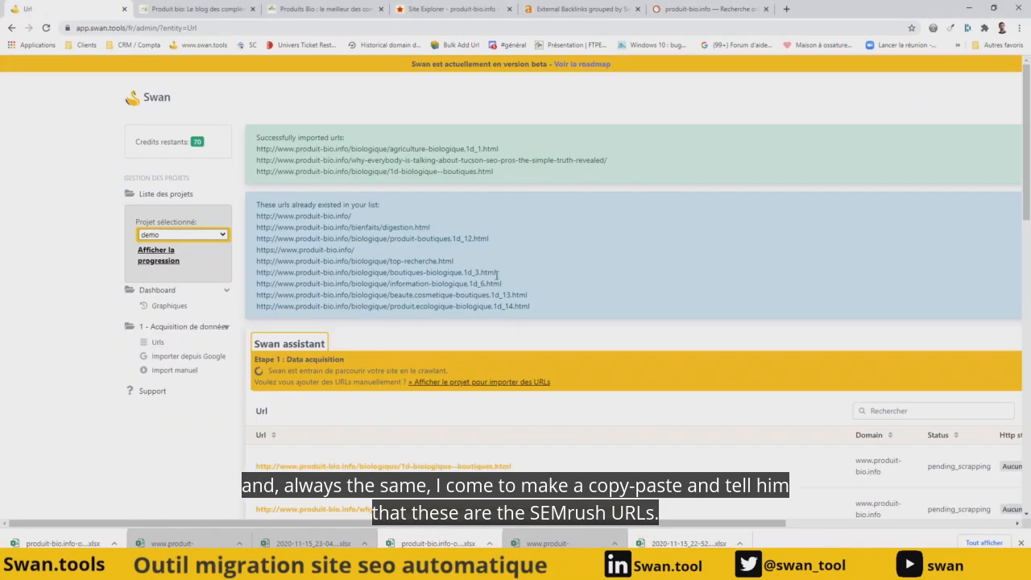
{"action": "left_click", "coordinate": [172, 370]}
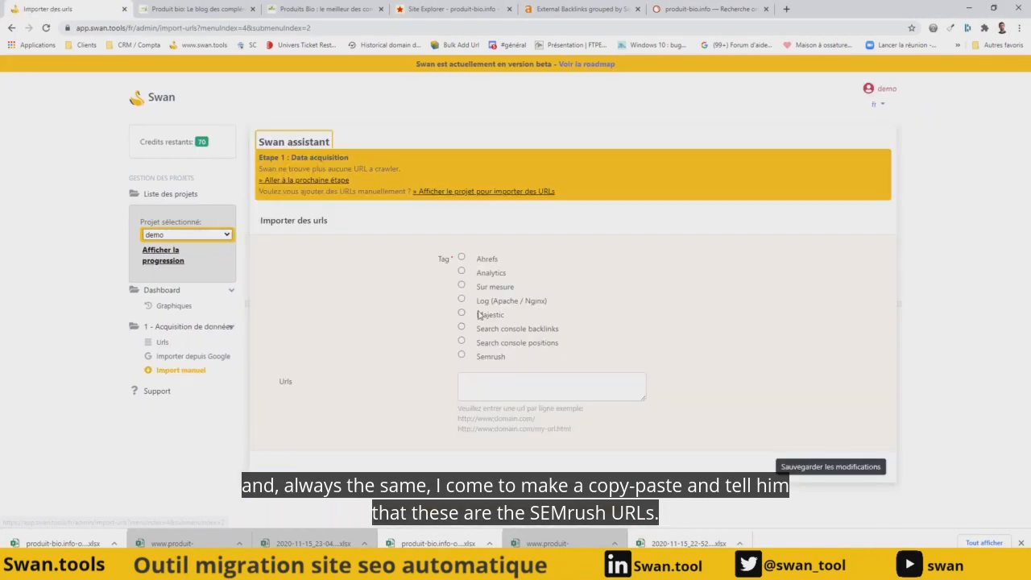
{"action": "left_click", "coordinate": [490, 356]}
{"action": "left_click", "coordinate": [489, 378]}
{"action": "key", "text": "ctrl+v"}
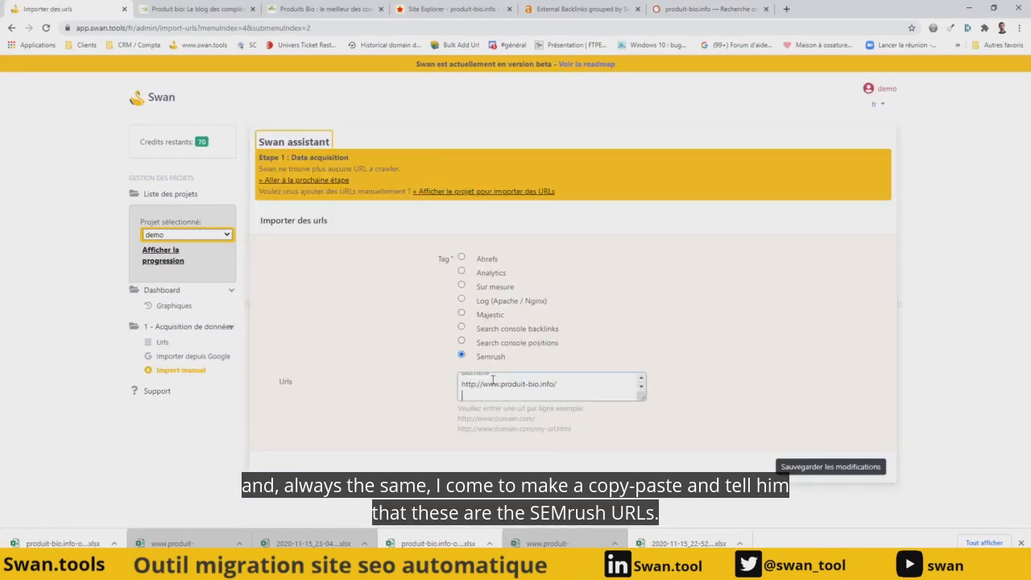
{"action": "left_click", "coordinate": [816, 469]}
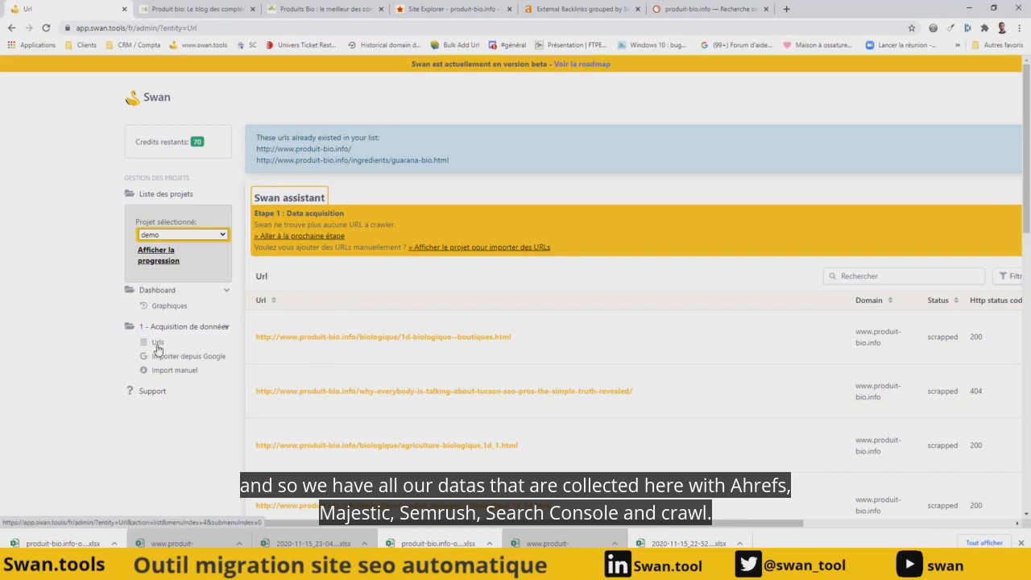
Review the dashboard charts for the distribution of URL sources and the HTTP statuses of both domains.
{"action": "left_click", "coordinate": [164, 305]}
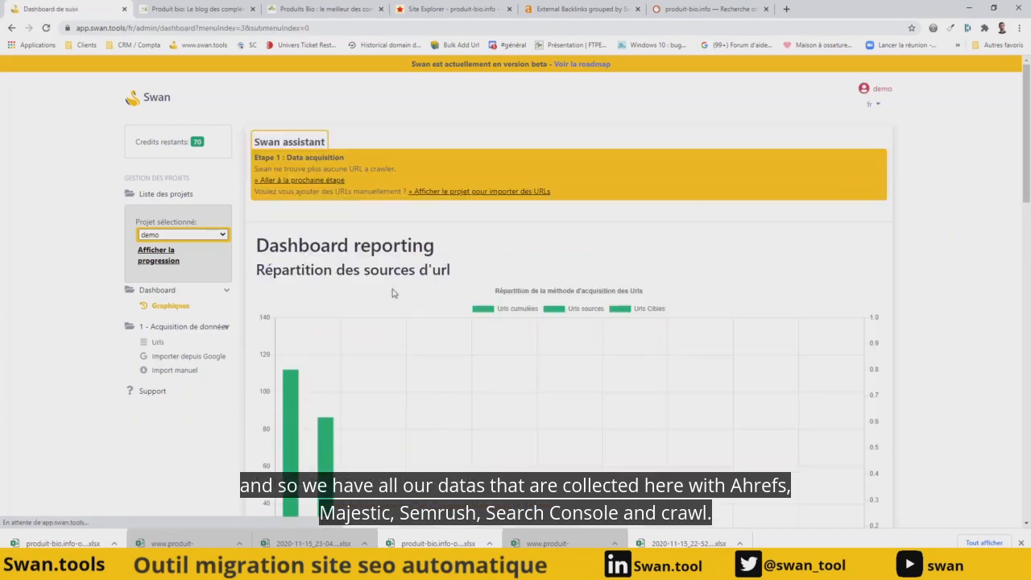
{"action": "scroll", "coordinate": [393, 288], "scroll_direction": "down", "scroll_amount": 3}
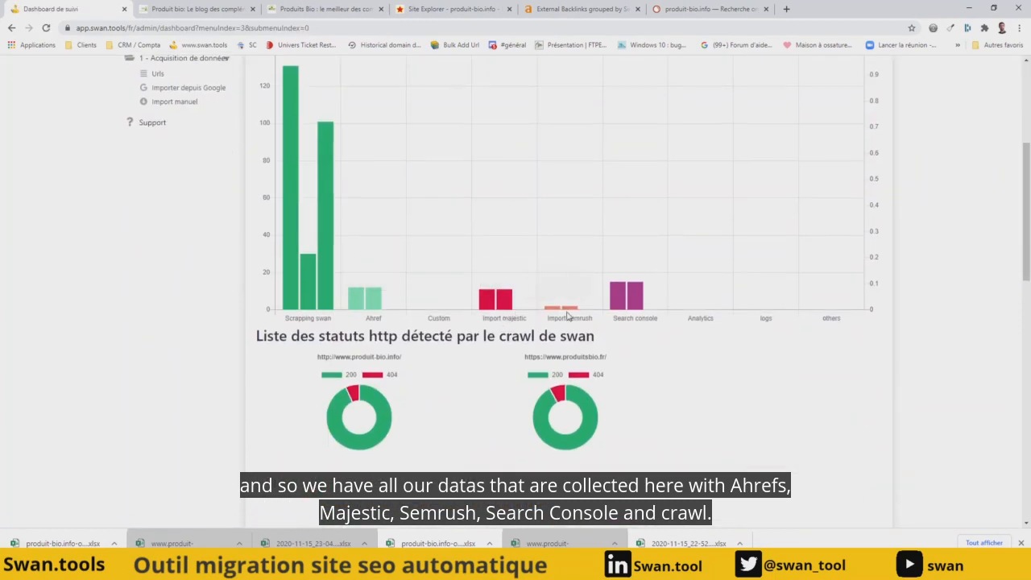
{"action": "scroll", "coordinate": [314, 201], "scroll_direction": "up", "scroll_amount": 3}
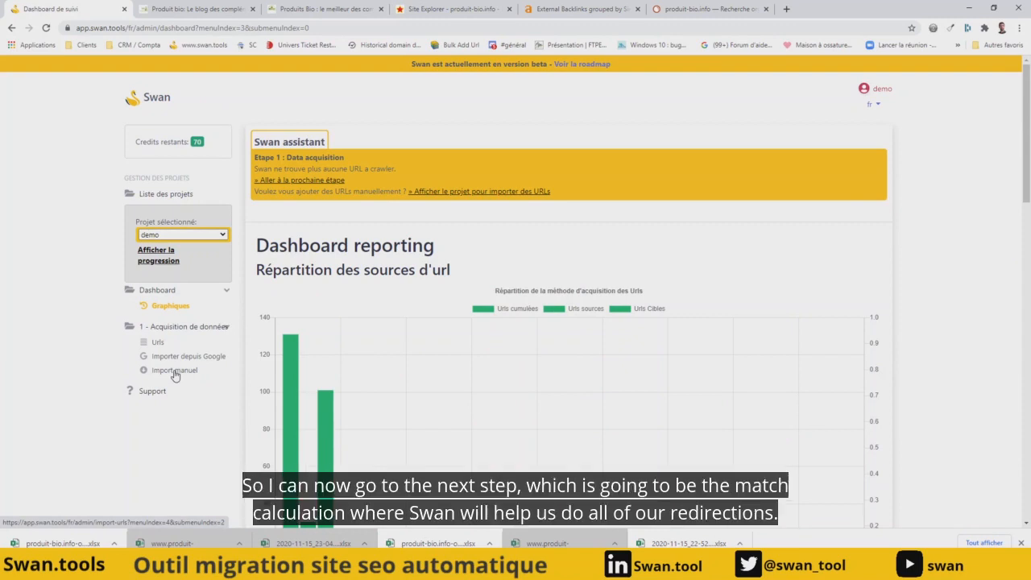
Advance the demo project to the URL matching stage and open the URL match list once the similarity calculation is done.
{"action": "left_click", "coordinate": [302, 181]}
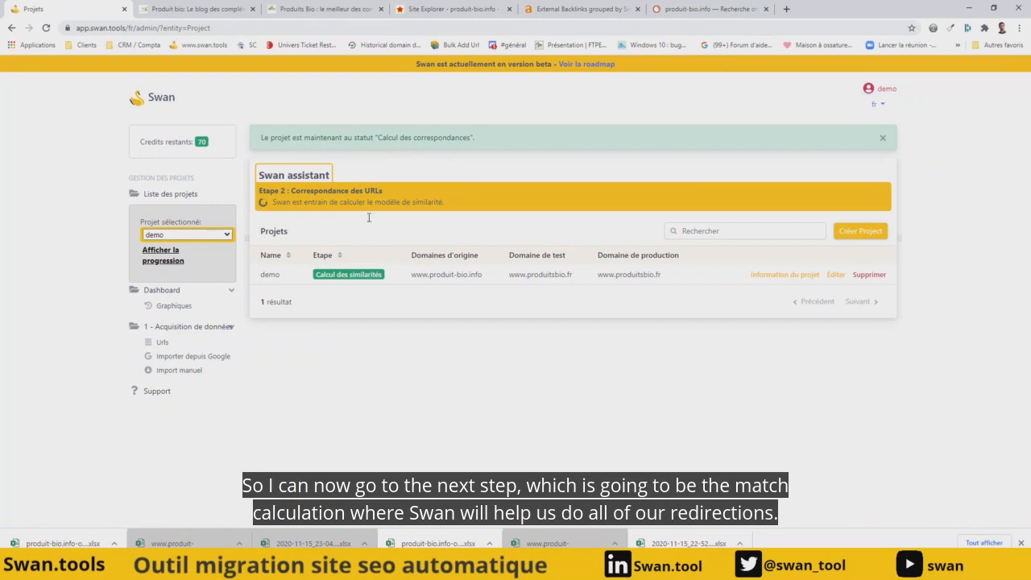
{"action": "left_click", "coordinate": [171, 306]}
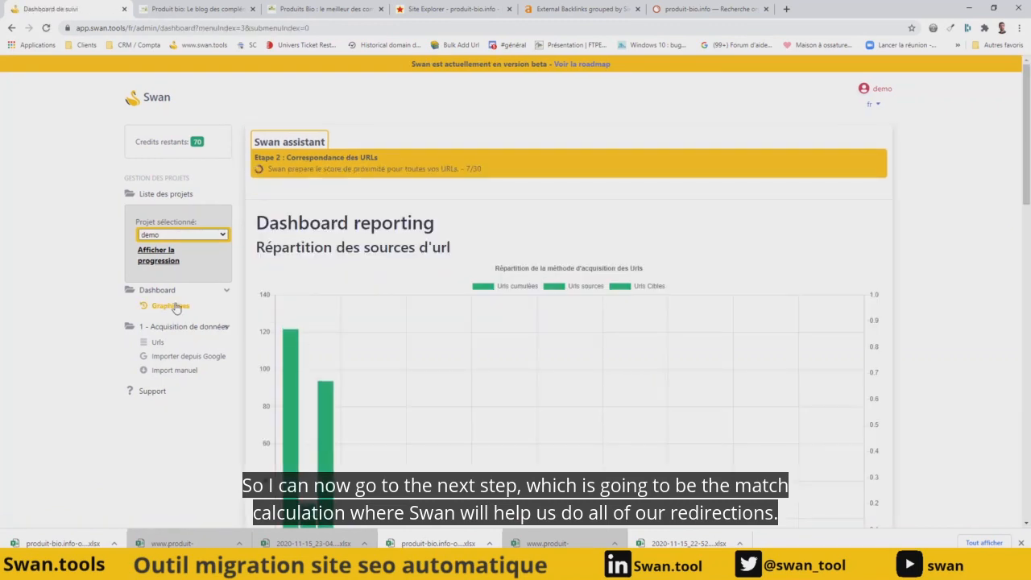
{"action": "left_click", "coordinate": [159, 345]}
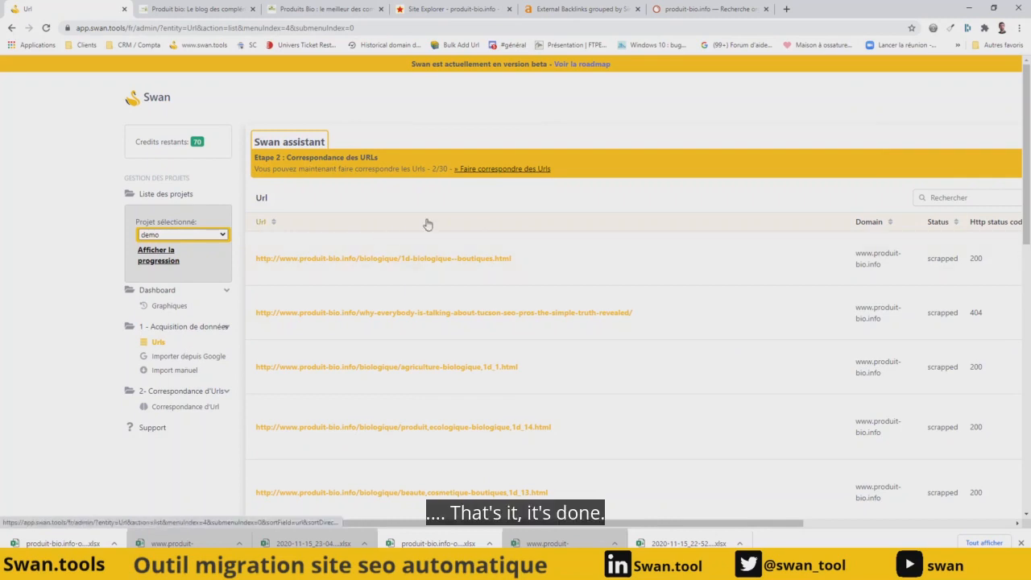
{"action": "left_click", "coordinate": [187, 406]}
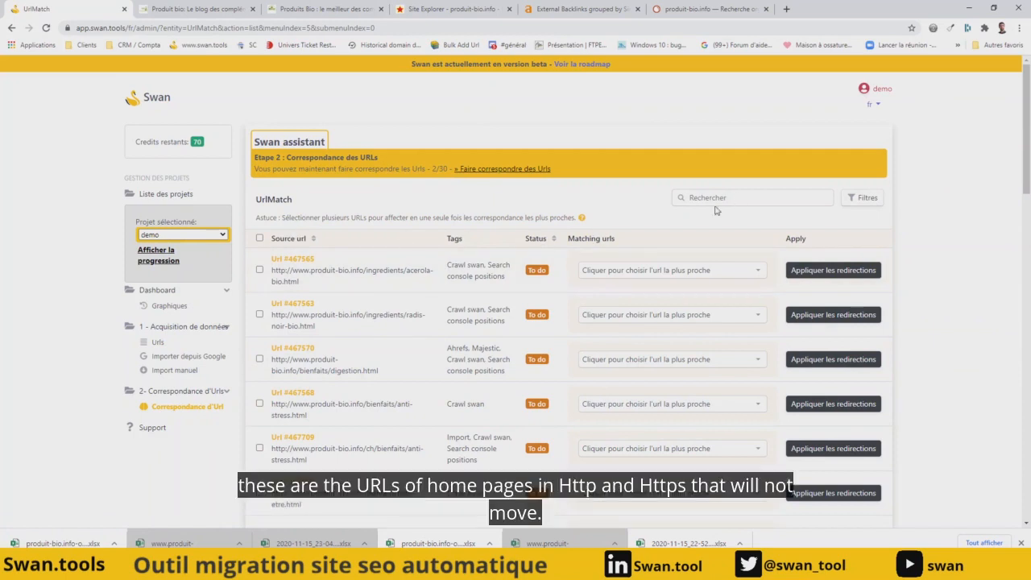
Filter the URL match list by the Majestic tag.
{"action": "left_click", "coordinate": [860, 200]}
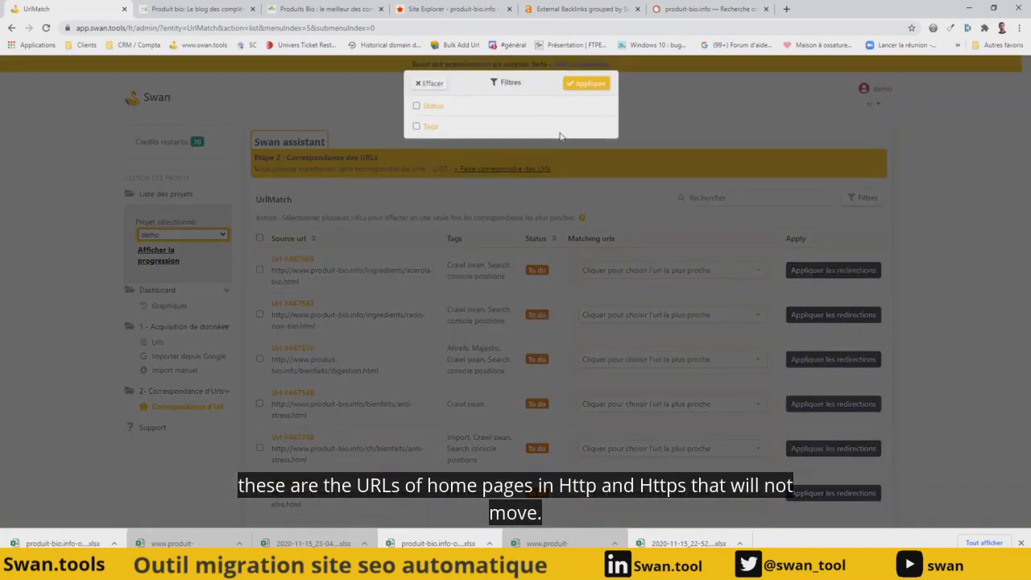
{"action": "left_click", "coordinate": [430, 84]}
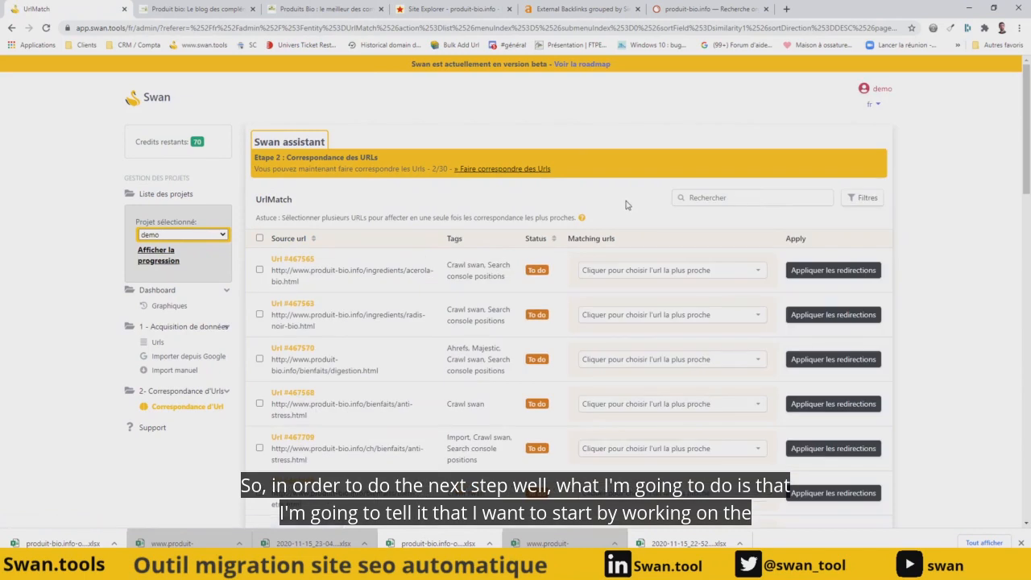
{"action": "left_click", "coordinate": [861, 198]}
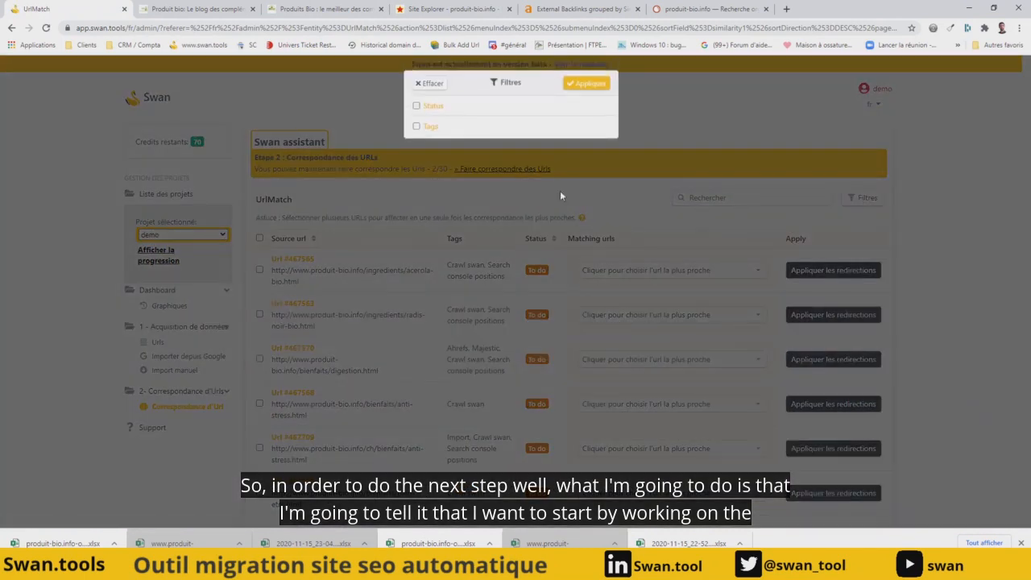
{"action": "left_click", "coordinate": [426, 127]}
{"action": "left_click", "coordinate": [476, 148]}
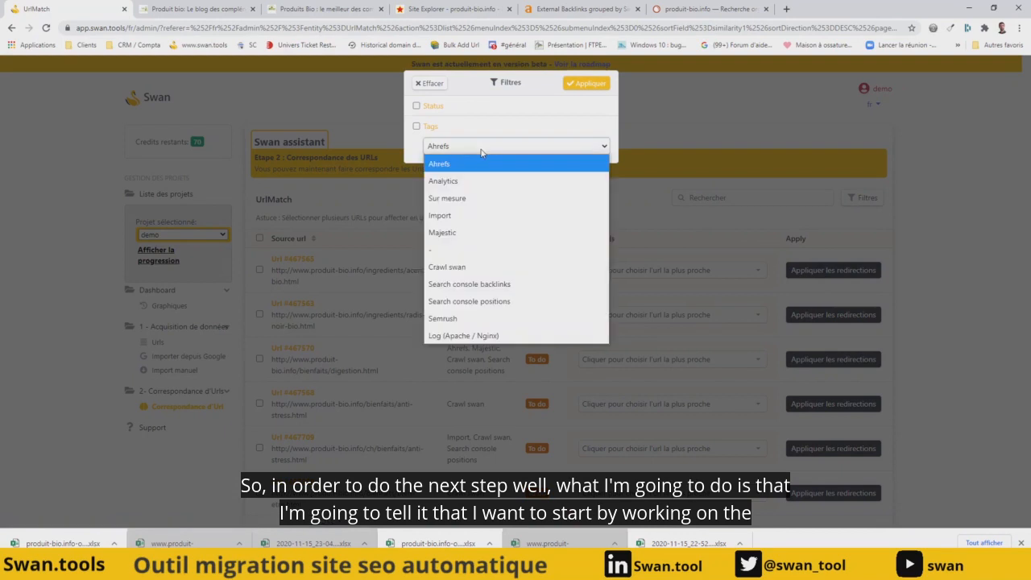
{"action": "left_click", "coordinate": [463, 233]}
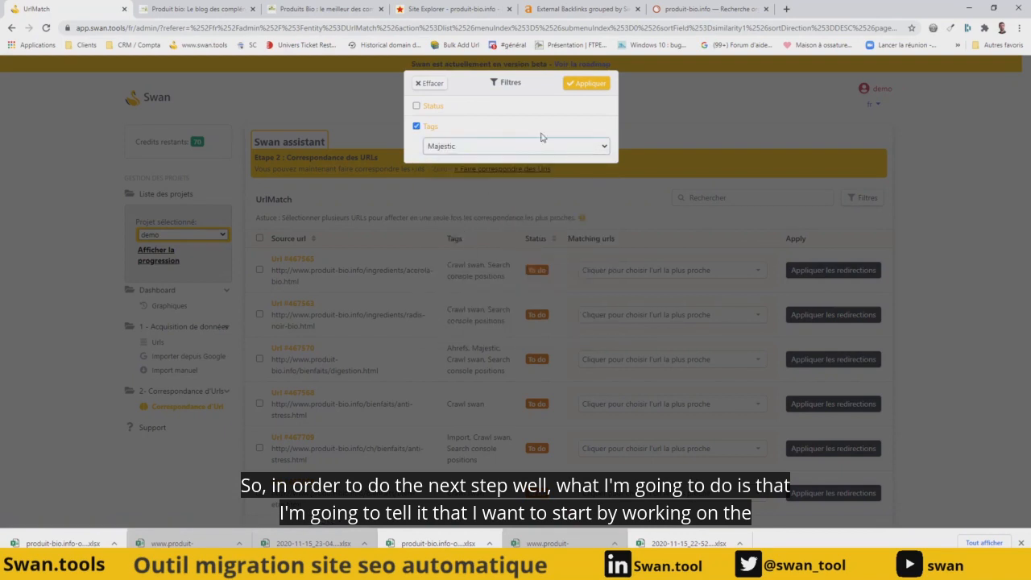
{"action": "left_click", "coordinate": [570, 85]}
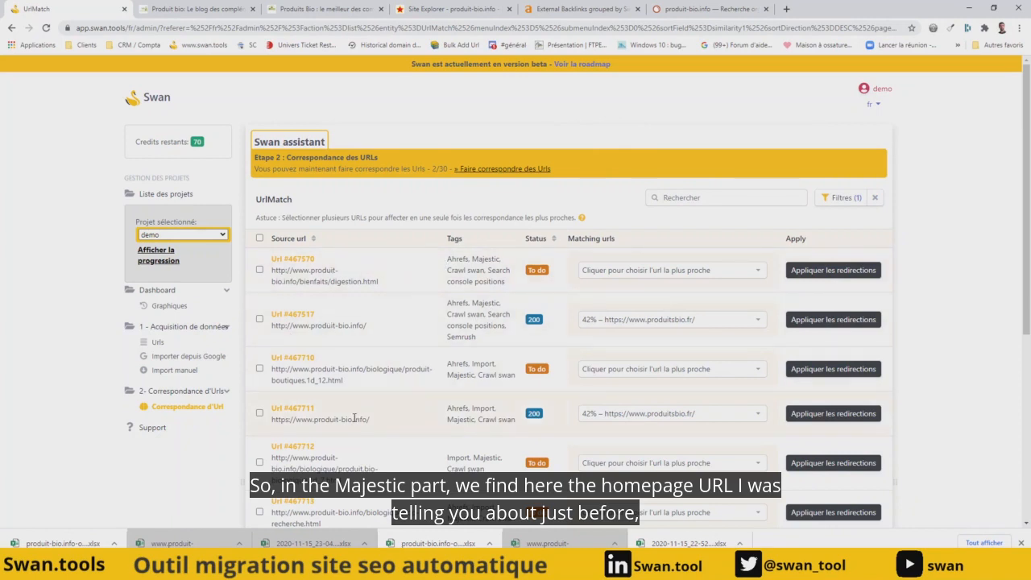
Match bienfaits/digestion.html to the 66% suggestion, complements-alimentaires-digestion.html, and apply its redirection.
{"action": "left_click", "coordinate": [643, 273]}
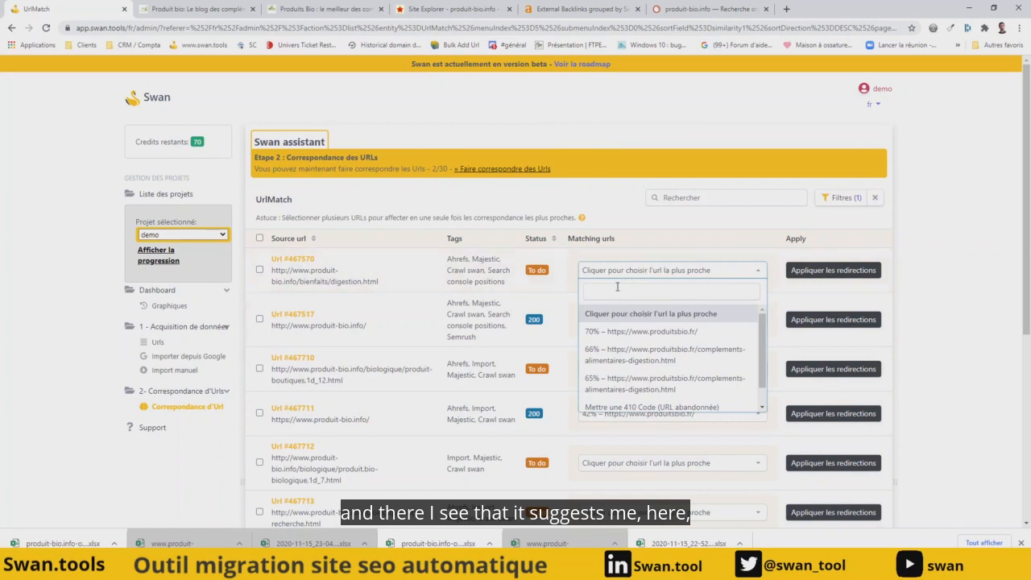
{"action": "left_click", "coordinate": [669, 360]}
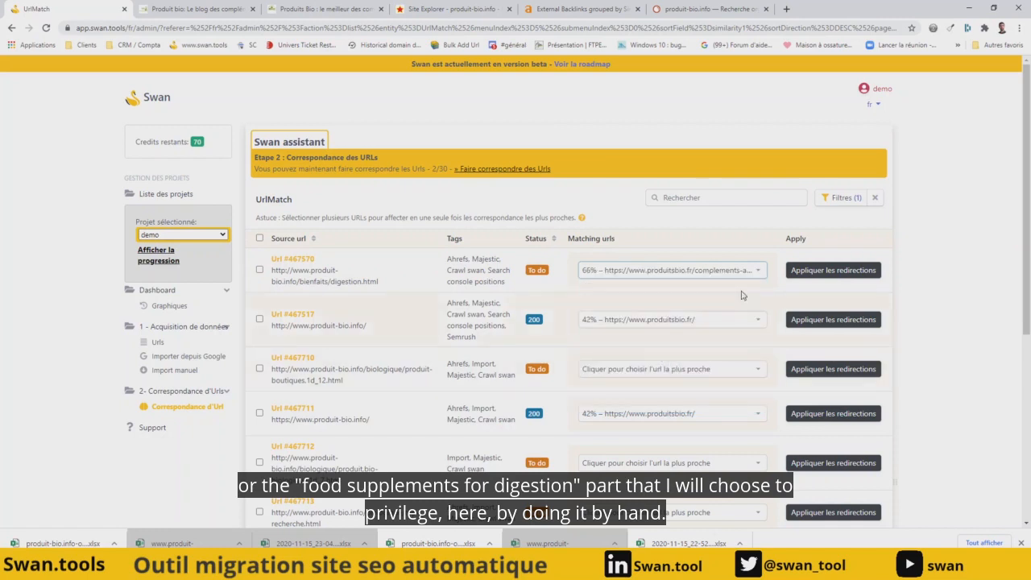
{"action": "left_click", "coordinate": [841, 269]}
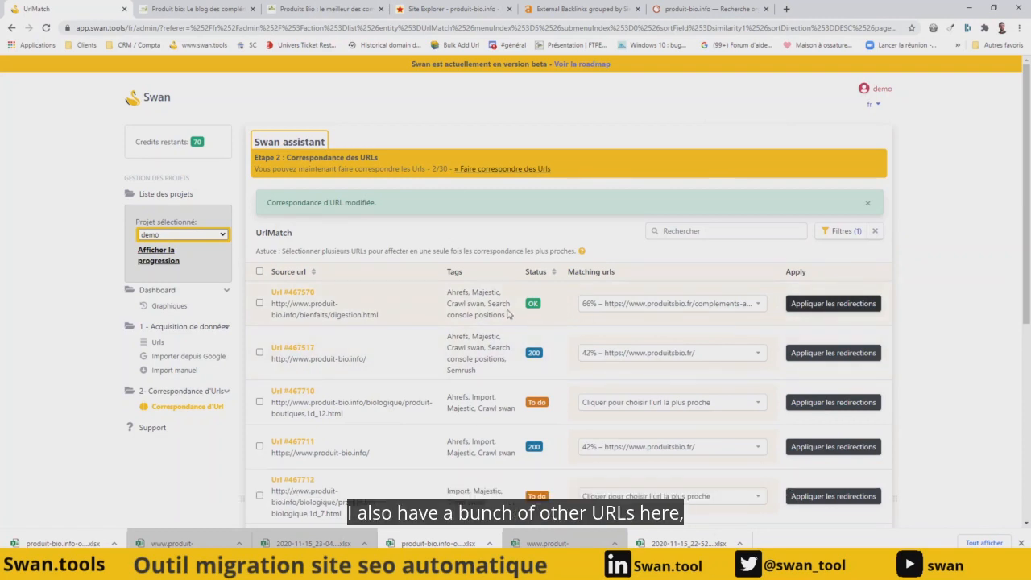
Look through the remaining Majestic URLs, and examine the dashboard chart on the quality of the suggested similarities.
{"action": "scroll", "coordinate": [492, 336], "scroll_direction": "down", "scroll_amount": 6}
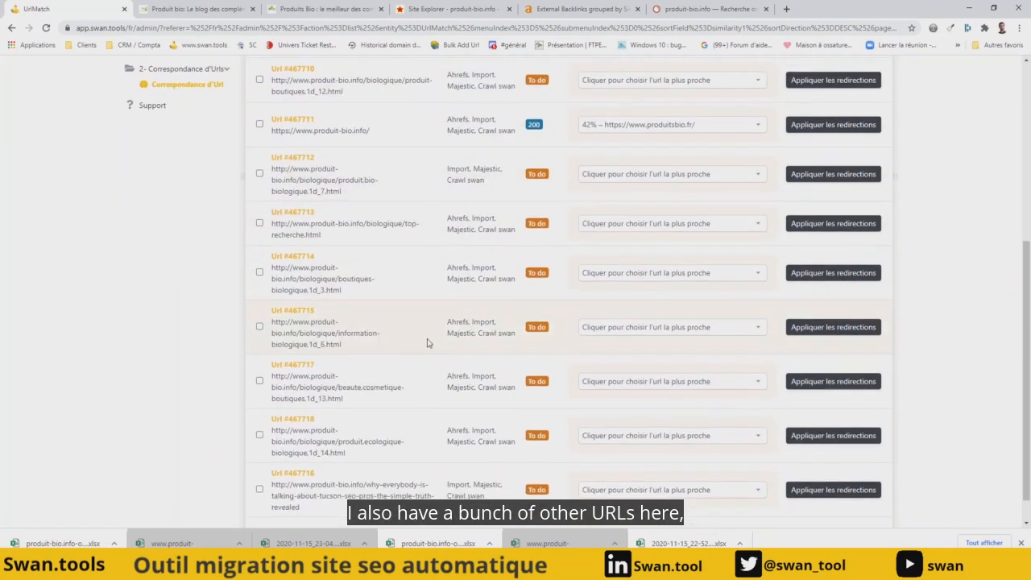
{"action": "scroll", "coordinate": [423, 343], "scroll_direction": "up", "scroll_amount": 6}
{"action": "left_click", "coordinate": [167, 306]}
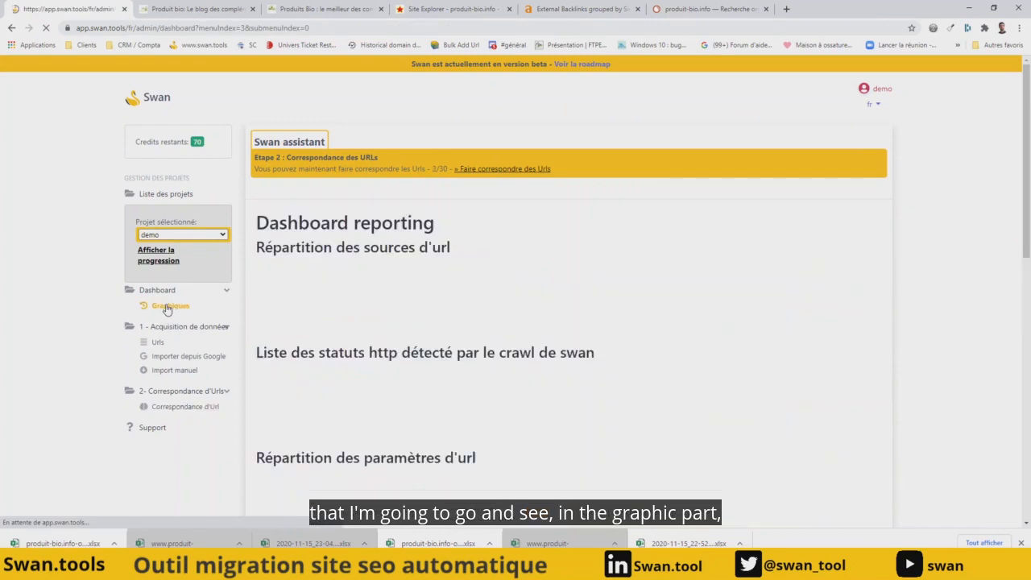
{"action": "scroll", "coordinate": [487, 283], "scroll_direction": "down", "scroll_amount": 6}
{"action": "scroll", "coordinate": [486, 282], "scroll_direction": "down", "scroll_amount": 3}
{"action": "mouse_move", "coordinate": [412, 317]}
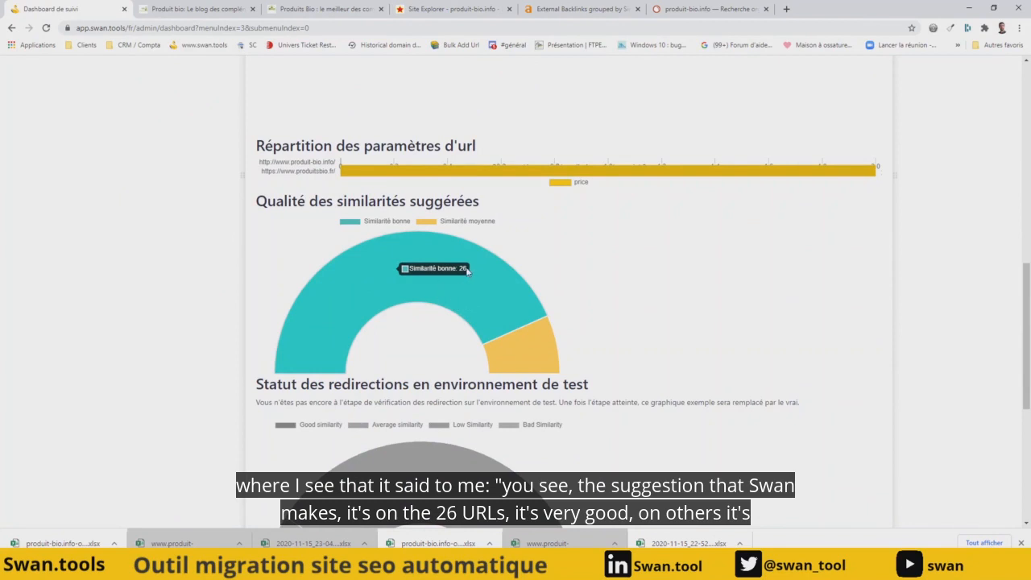
{"action": "mouse_move", "coordinate": [527, 371]}
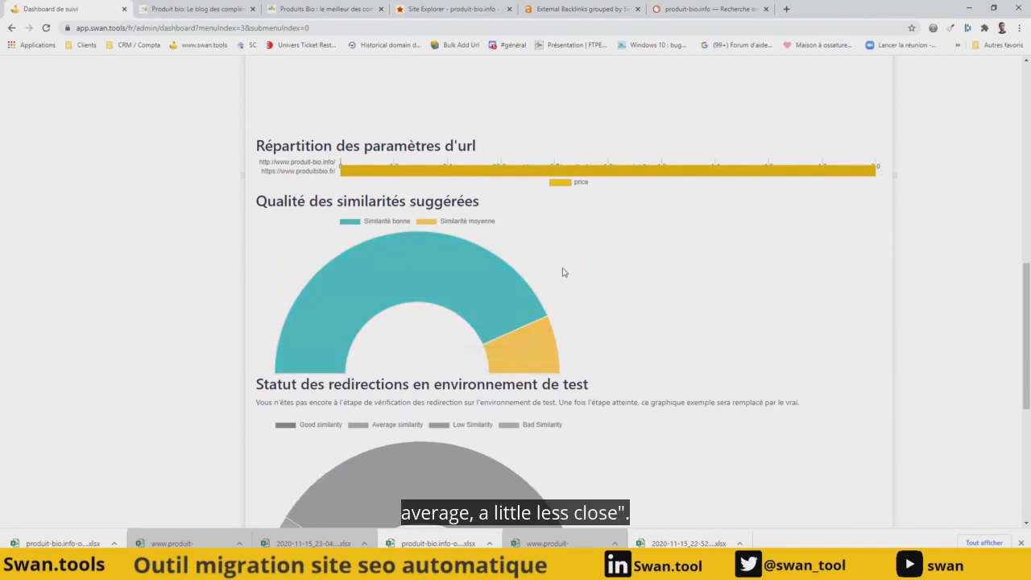
{"action": "scroll", "coordinate": [547, 291], "scroll_direction": "up", "scroll_amount": 7}
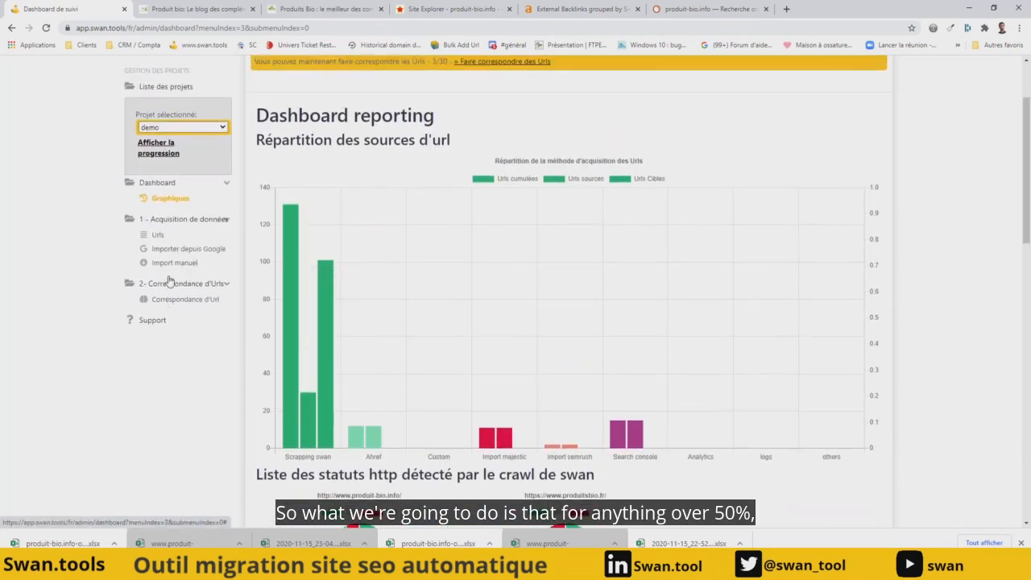
Select all URLs in the match list and validate matches at a 50% similarity threshold, applied to all unlinked URLs.
{"action": "left_click", "coordinate": [168, 301]}
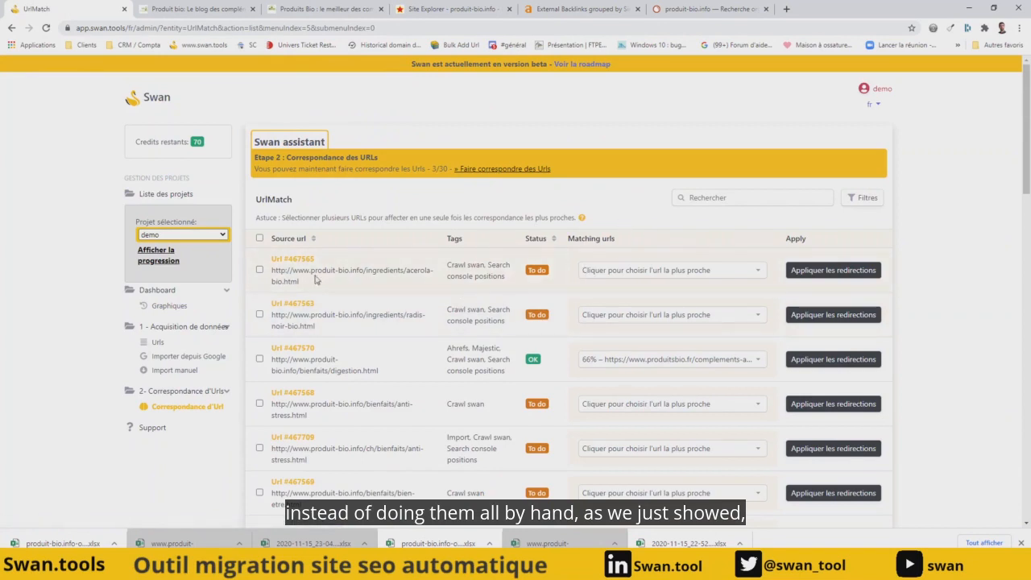
{"action": "left_click", "coordinate": [259, 239]}
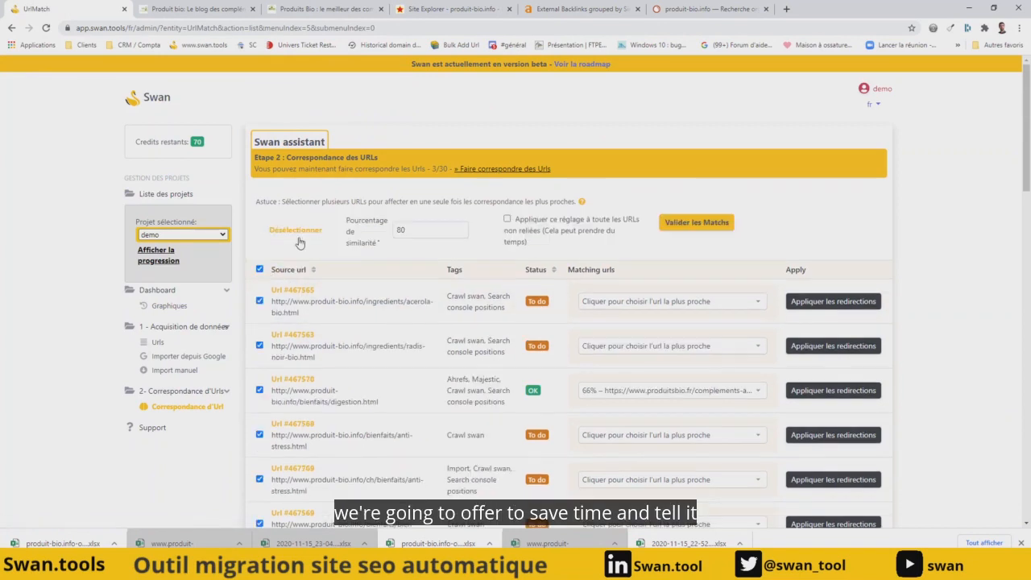
{"action": "double_click", "coordinate": [403, 232]}
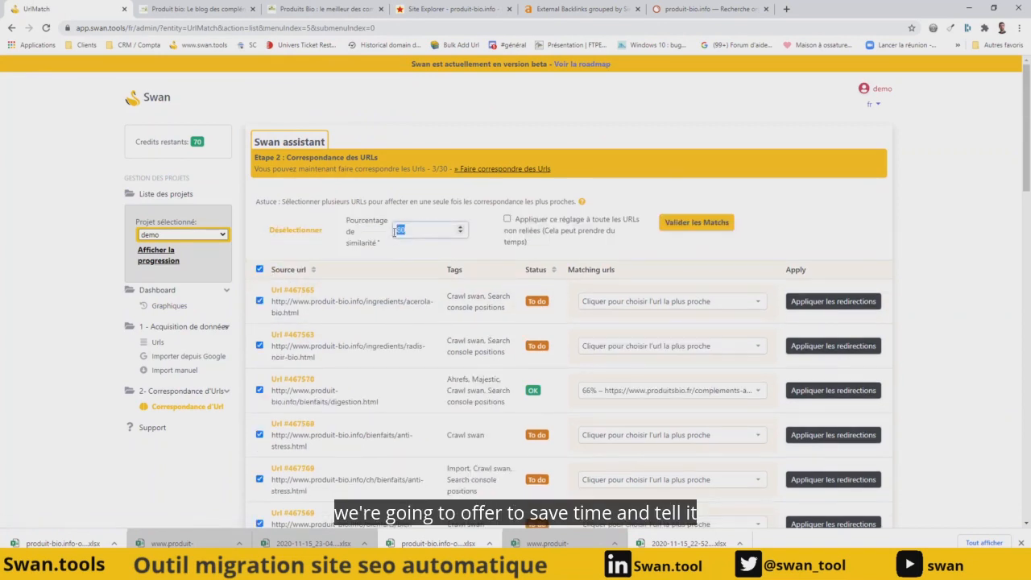
{"action": "left_click", "coordinate": [507, 220]}
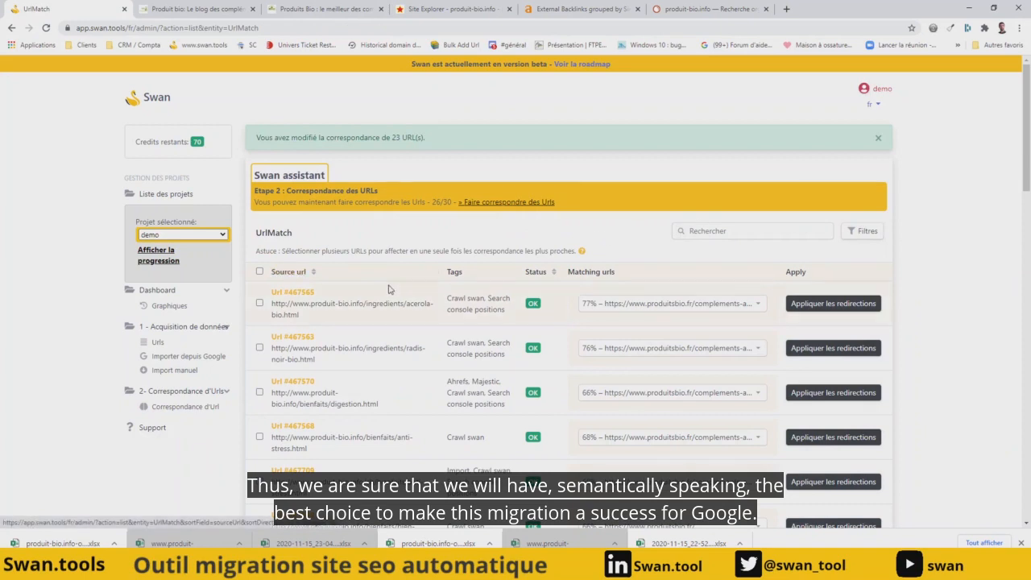
Filter the URL match list by the To do status.
{"action": "left_click", "coordinate": [443, 204]}
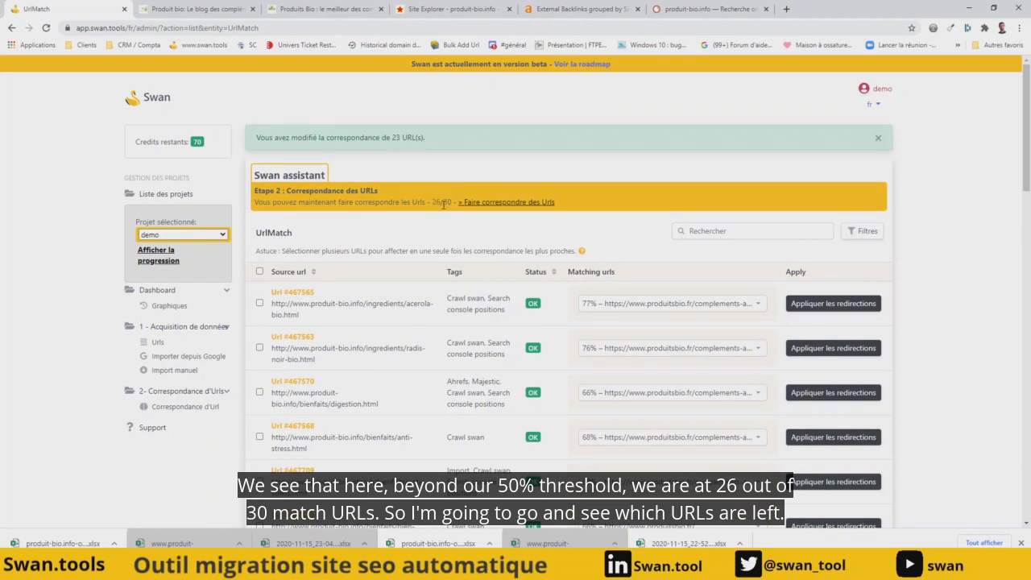
{"action": "left_click", "coordinate": [861, 232]}
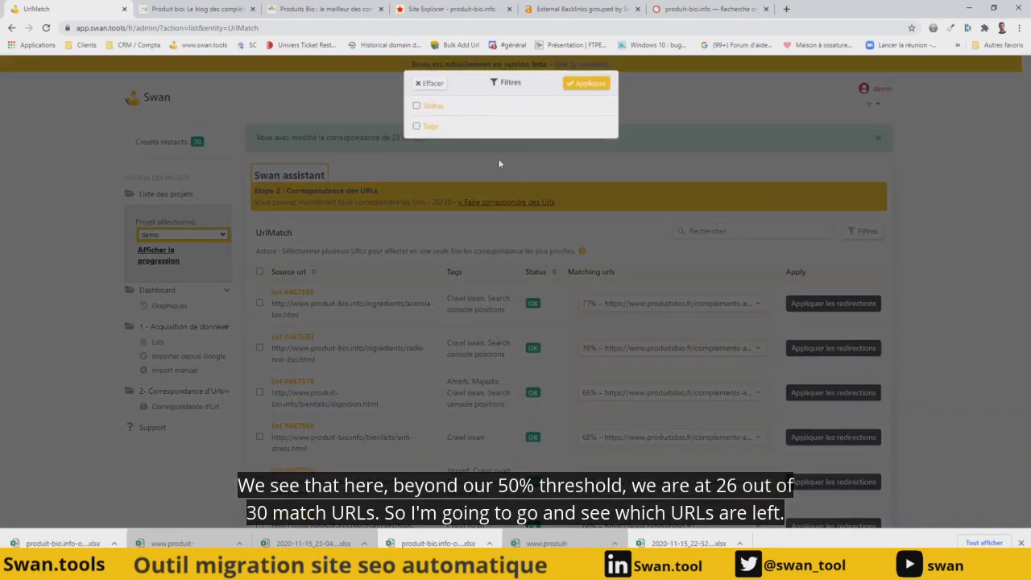
{"action": "left_click", "coordinate": [417, 107]}
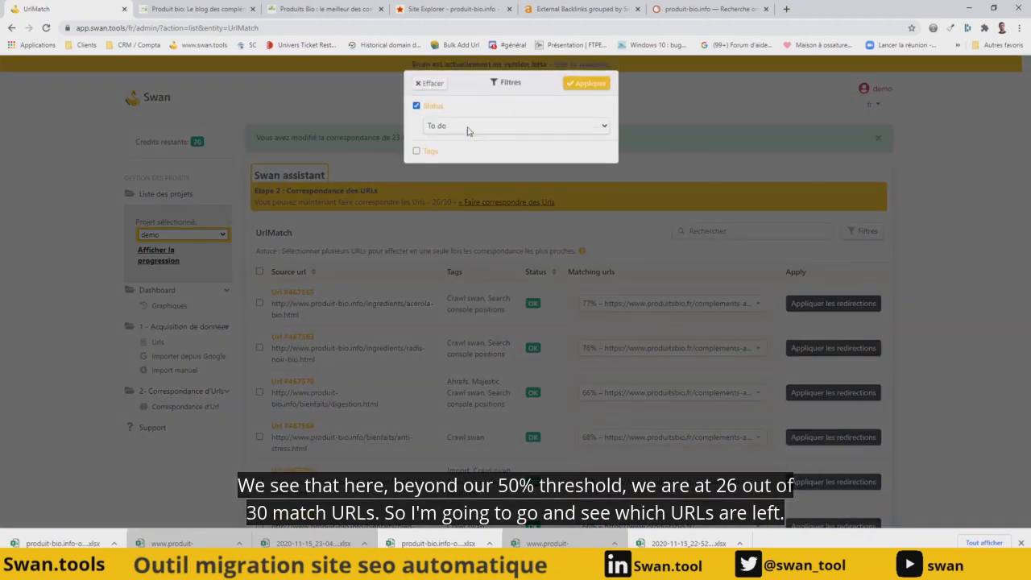
{"action": "left_click", "coordinate": [587, 84]}
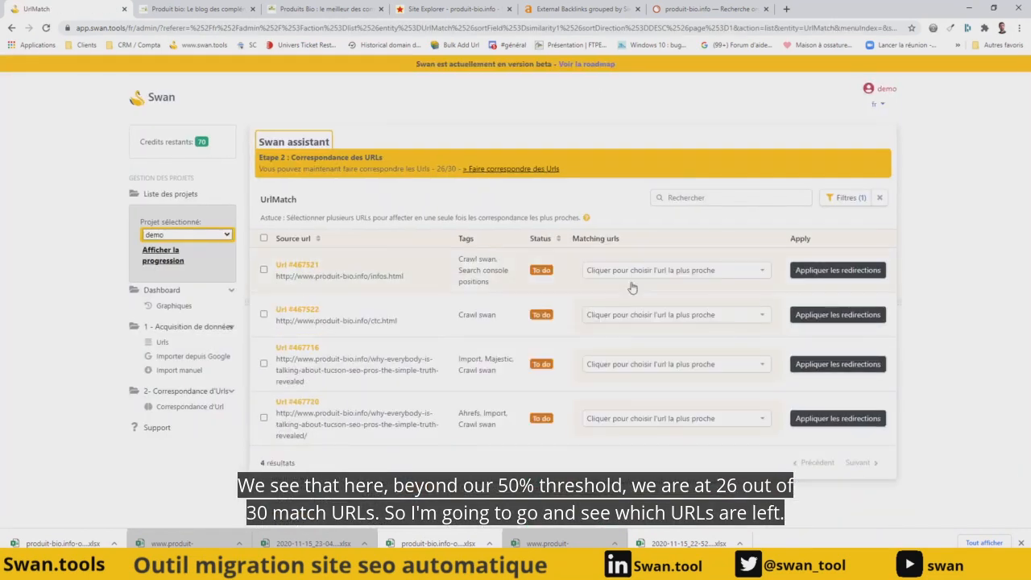
Load all the other URLs of the new site as match candidates for infos.html.
{"action": "left_click", "coordinate": [676, 271]}
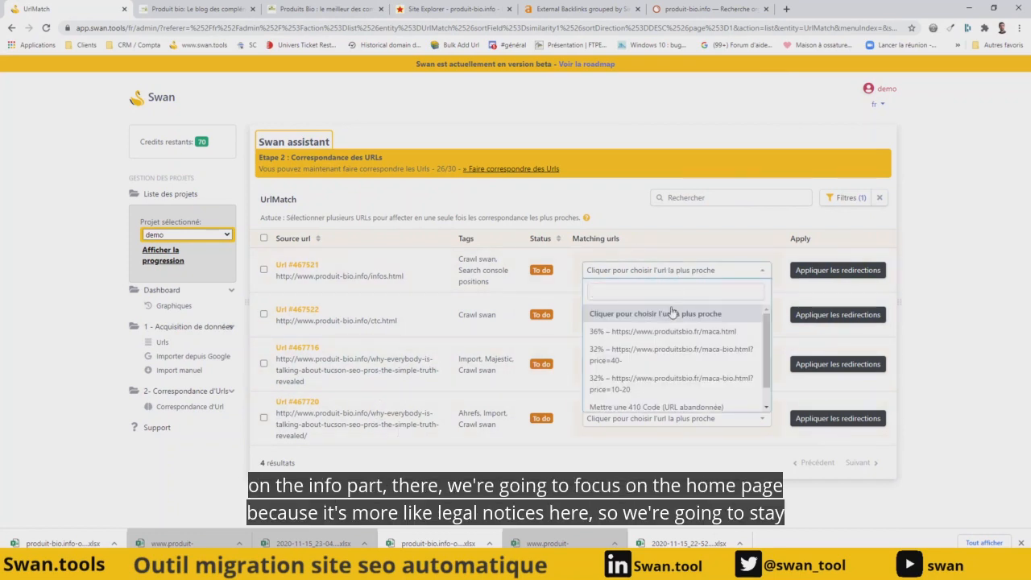
{"action": "scroll", "coordinate": [677, 395], "scroll_direction": "down", "scroll_amount": 1}
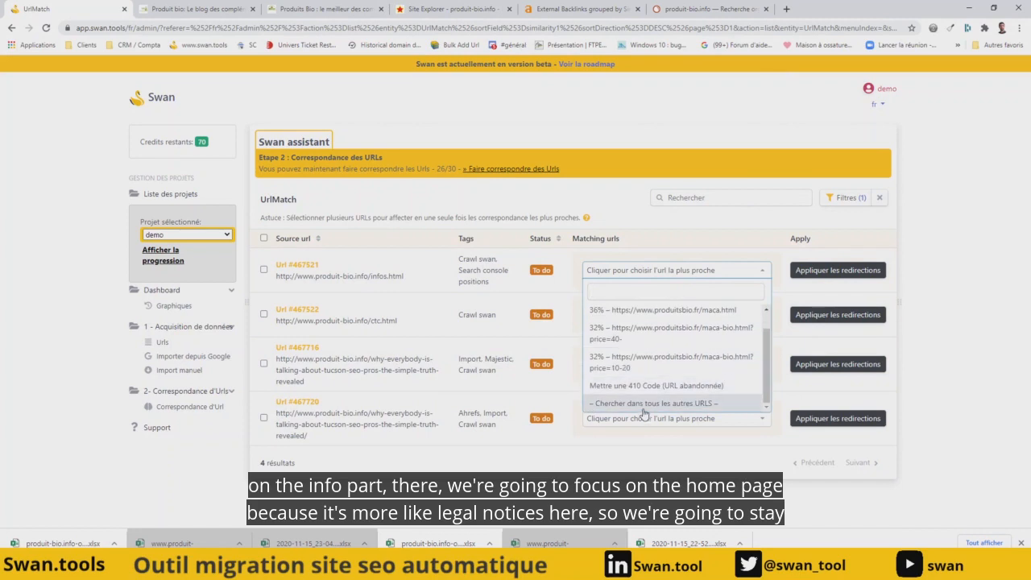
{"action": "left_click", "coordinate": [642, 409]}
Search the match candidates of infos.html for "menti", and clear the search.
{"action": "left_click", "coordinate": [692, 274]}
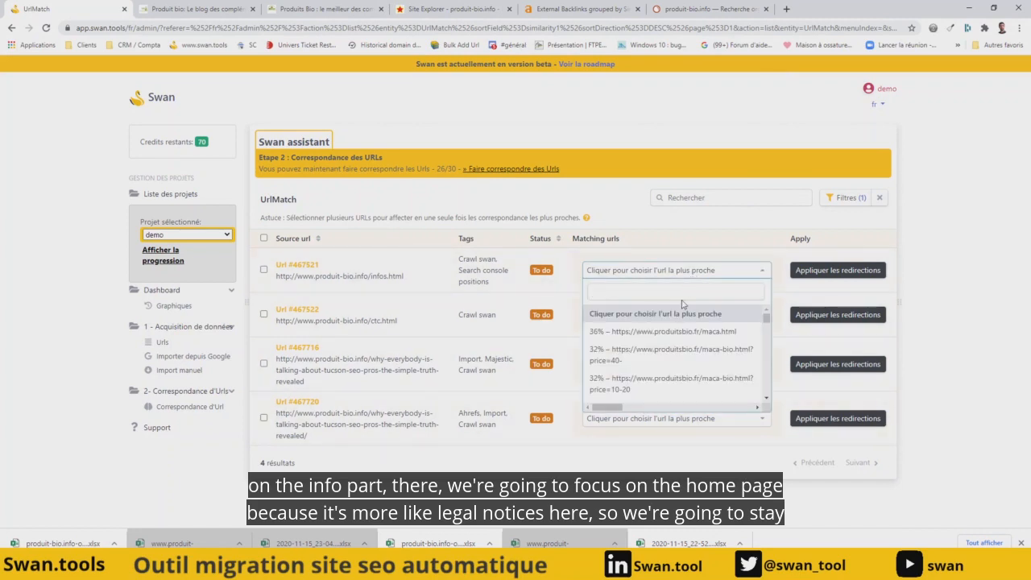
{"action": "type", "text": "mention"}
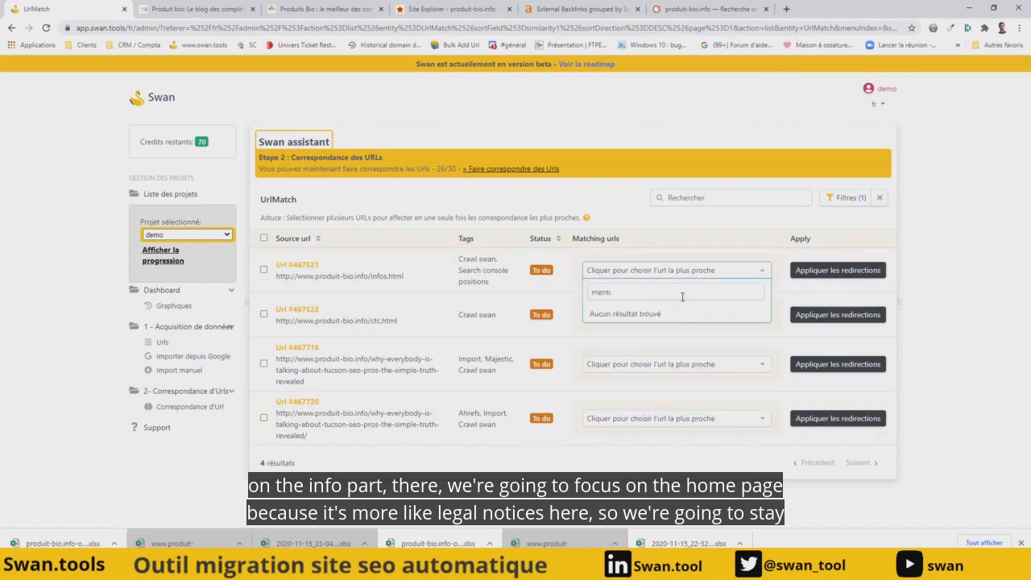
{"action": "key", "text": "BackSpace"}
{"action": "key", "text": "BackSpace"}
{"action": "key", "text": "BackSpace"}
{"action": "key", "text": "BackSpace"}
{"action": "key", "text": "BackSpace"}
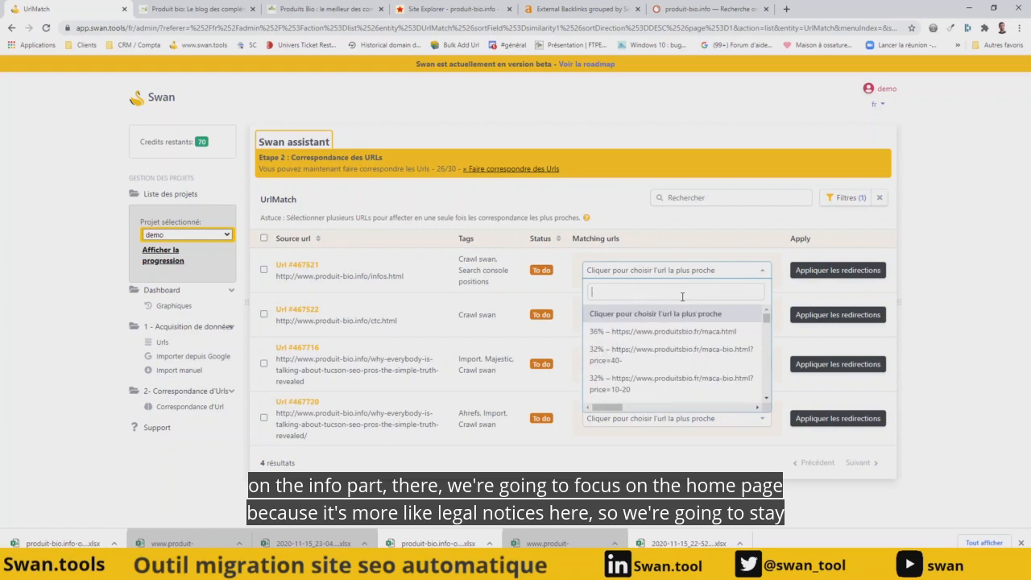
{"action": "left_click_drag", "start_coordinate": [766, 318], "coordinate": [766, 322]}
{"action": "scroll", "coordinate": [766, 324], "scroll_direction": "down", "scroll_amount": 1}
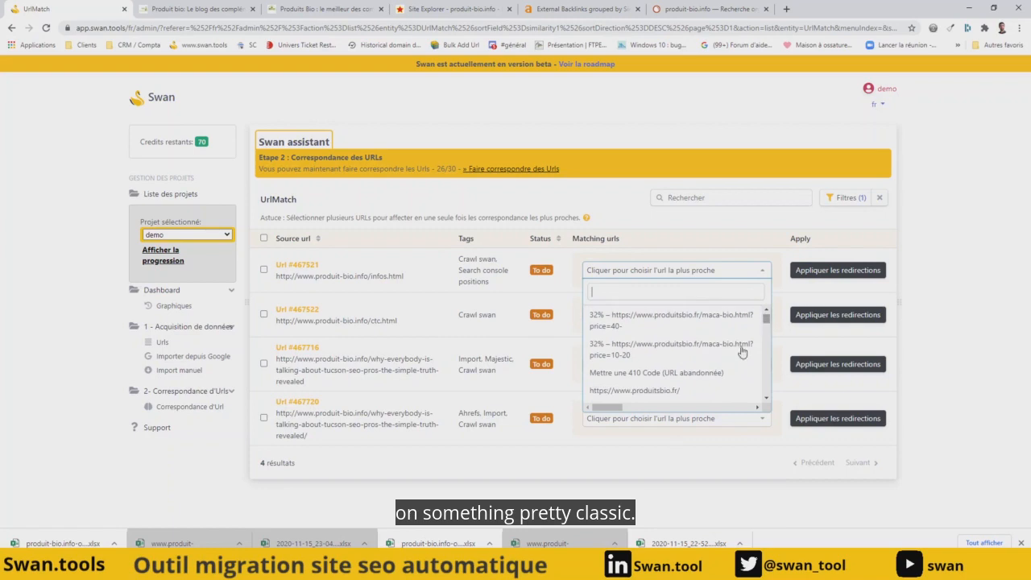
{"action": "left_click", "coordinate": [667, 391]}
{"action": "left_click", "coordinate": [838, 272]}
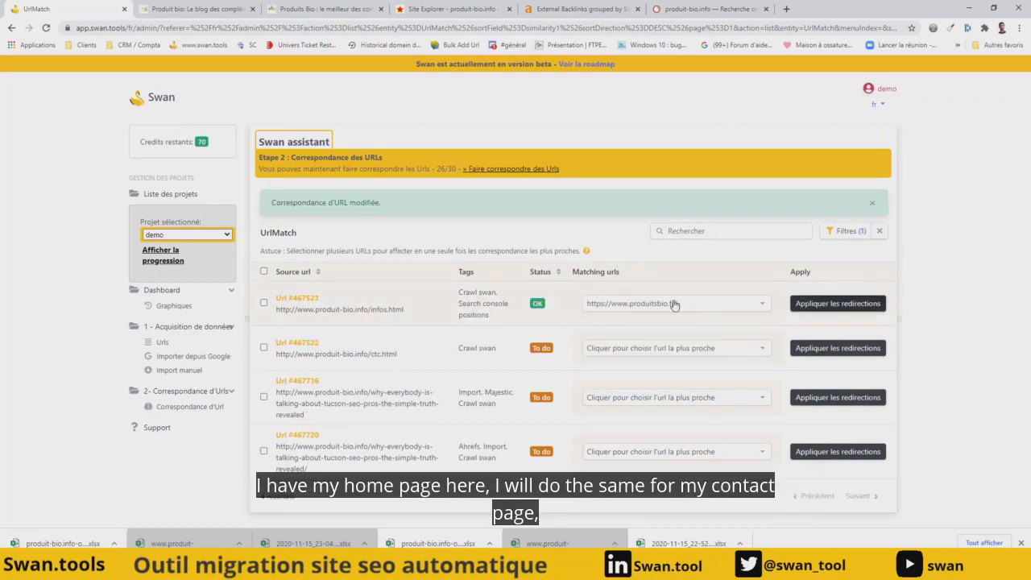
Search the suggested matches of ctc.html for "con", and clear the search.
{"action": "left_click", "coordinate": [689, 351]}
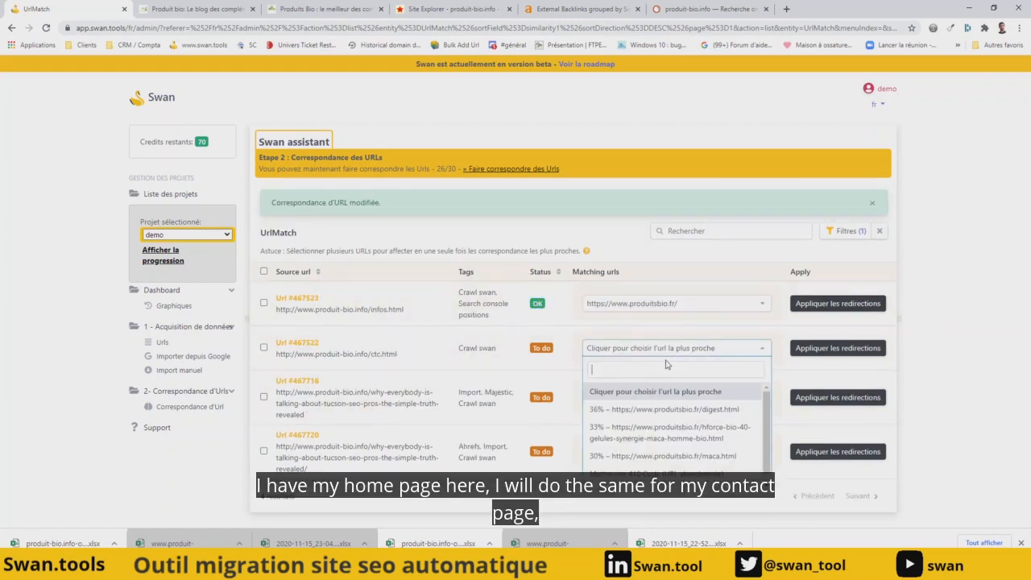
{"action": "type", "text": "cont"}
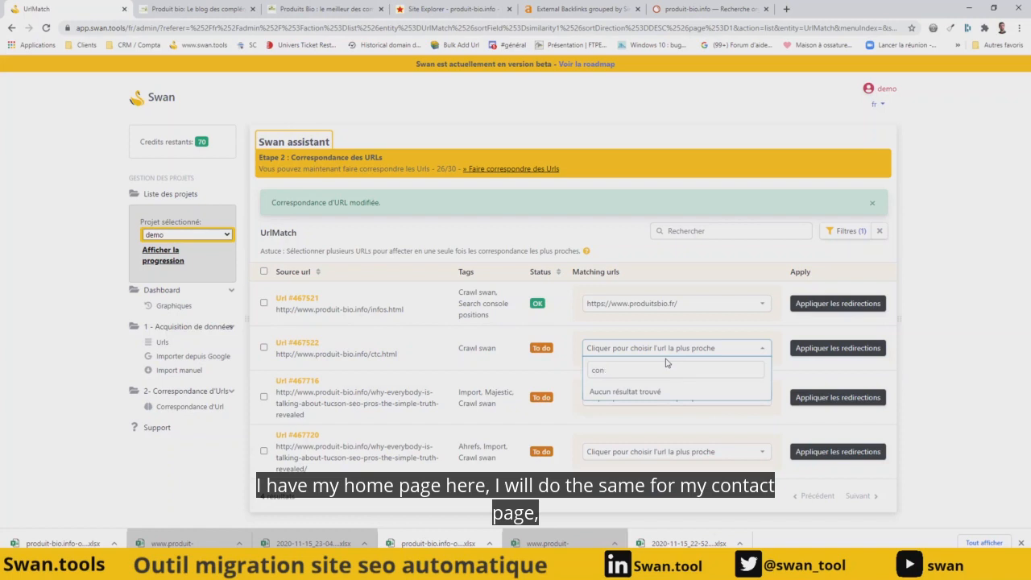
{"action": "key", "text": "BackSpace"}
{"action": "key", "text": "BackSpace"}
{"action": "key", "text": "BackSpace"}
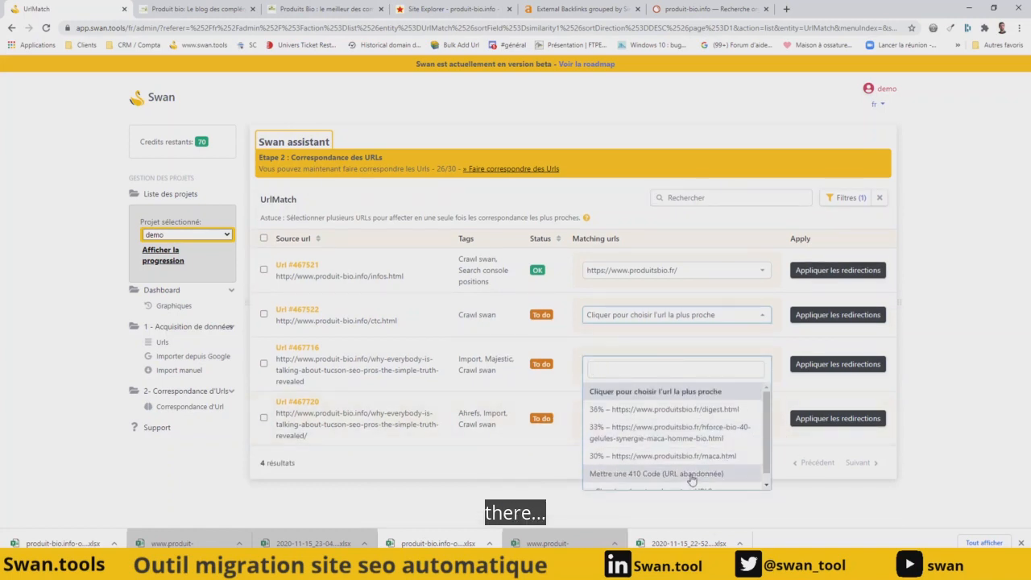
{"action": "scroll", "coordinate": [724, 467], "scroll_direction": "down", "scroll_amount": 1}
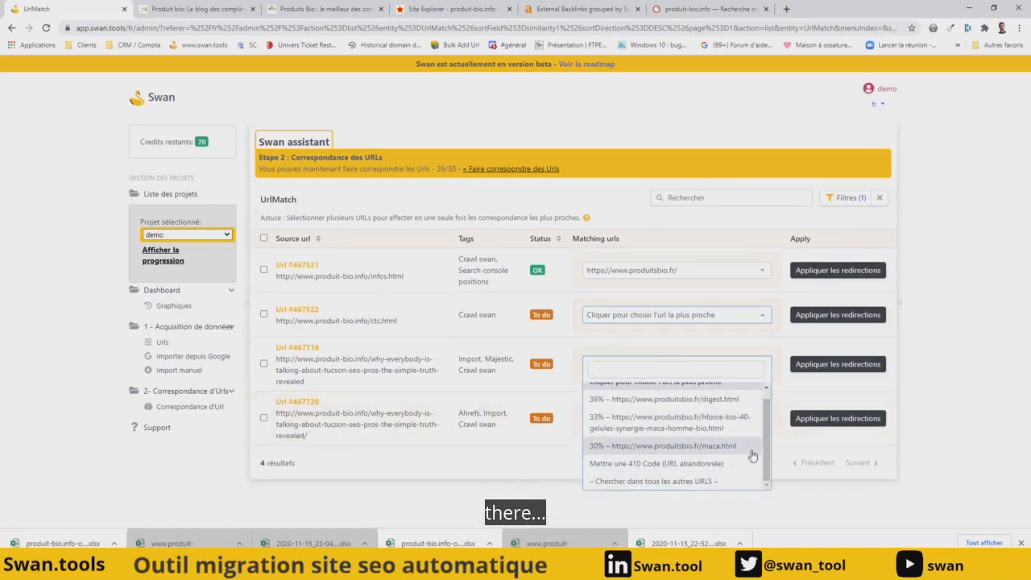
{"action": "left_click", "coordinate": [669, 481]}
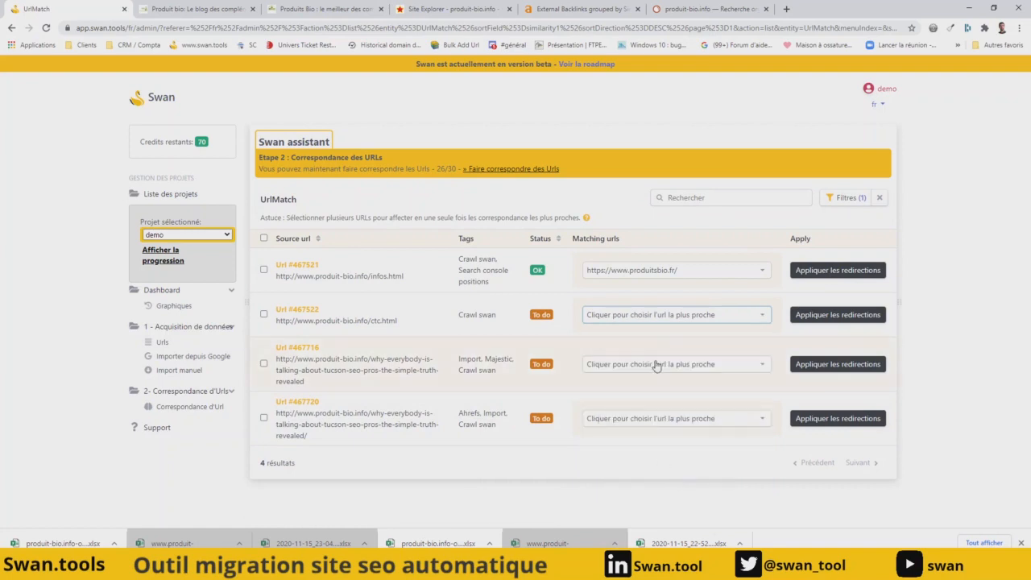
{"action": "left_click", "coordinate": [667, 315]}
{"action": "scroll", "coordinate": [668, 409], "scroll_direction": "down", "scroll_amount": 1}
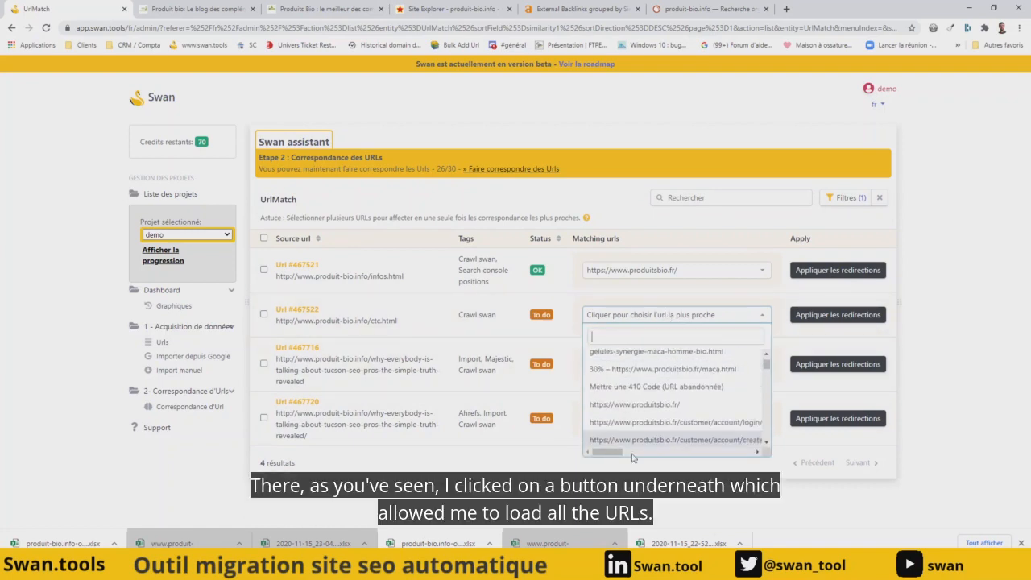
{"action": "scroll", "coordinate": [658, 410], "scroll_direction": "up", "scroll_amount": 1}
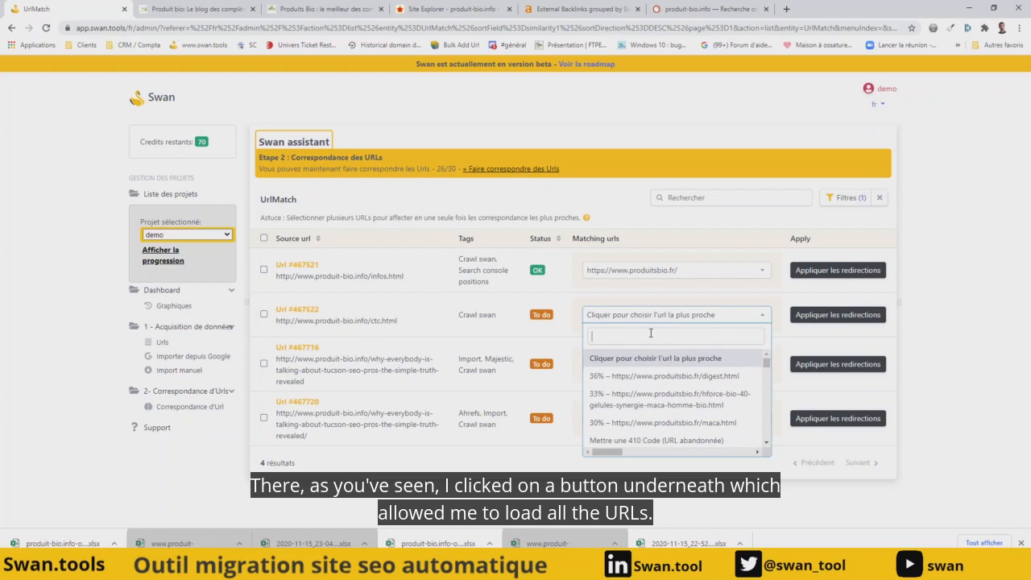
{"action": "type", "text": "conta"}
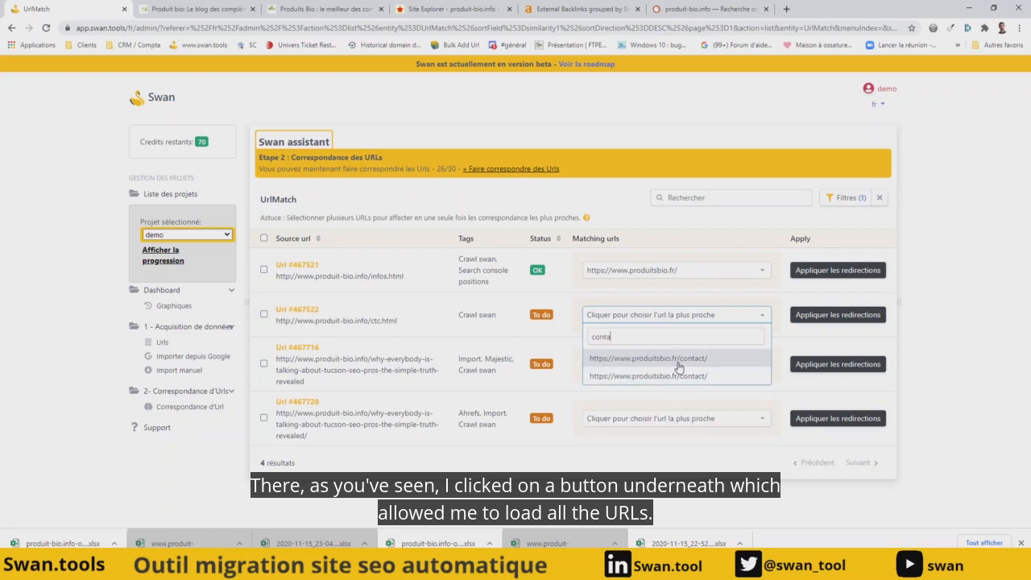
{"action": "left_click", "coordinate": [677, 361]}
{"action": "left_click", "coordinate": [841, 317]}
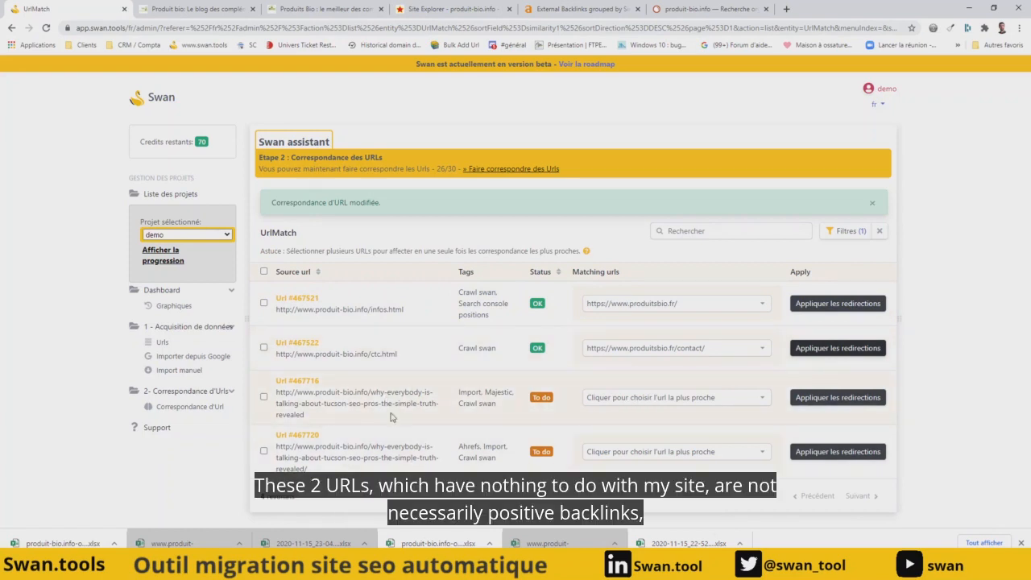
Assign a 410 code (abandoned URL) to the tucson-seo-pros URL without a trailing slash, and apply it.
{"action": "left_click", "coordinate": [633, 370]}
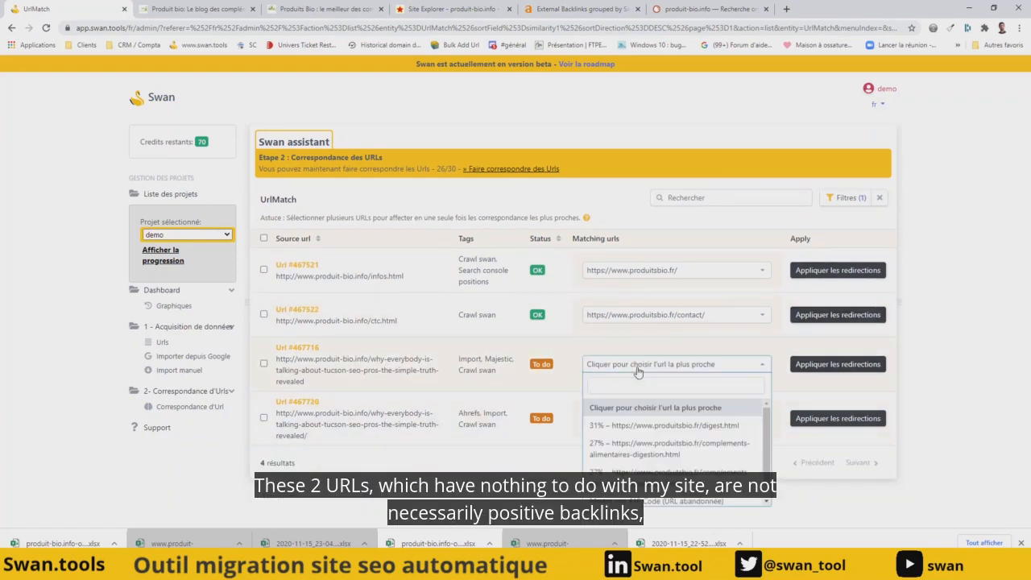
{"action": "left_click", "coordinate": [660, 501]}
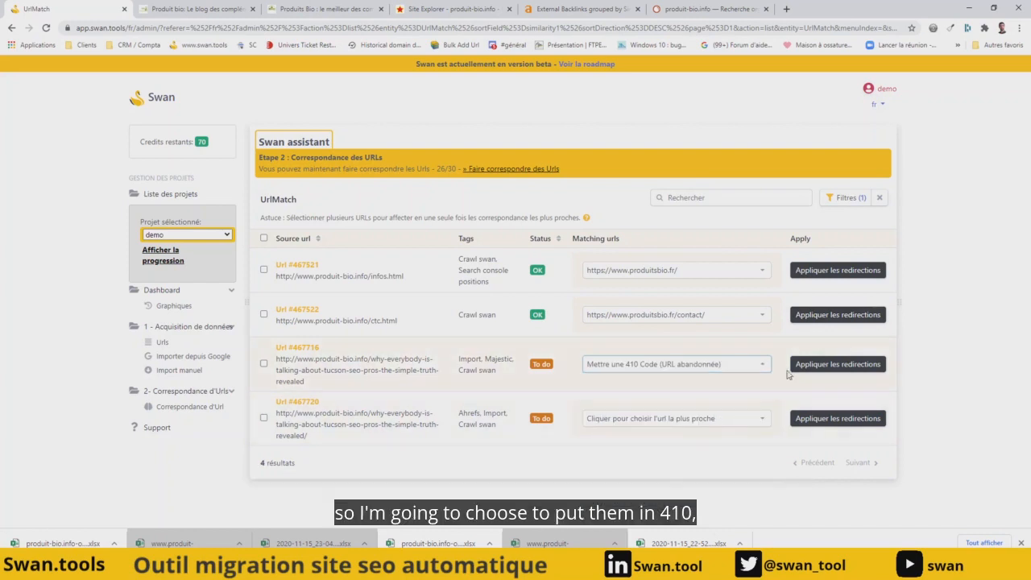
{"action": "left_click", "coordinate": [825, 364]}
Assign a 410 code (abandoned URL) to the tucson-seo-pros URL with a trailing slash, and apply it.
{"action": "left_click", "coordinate": [657, 453]}
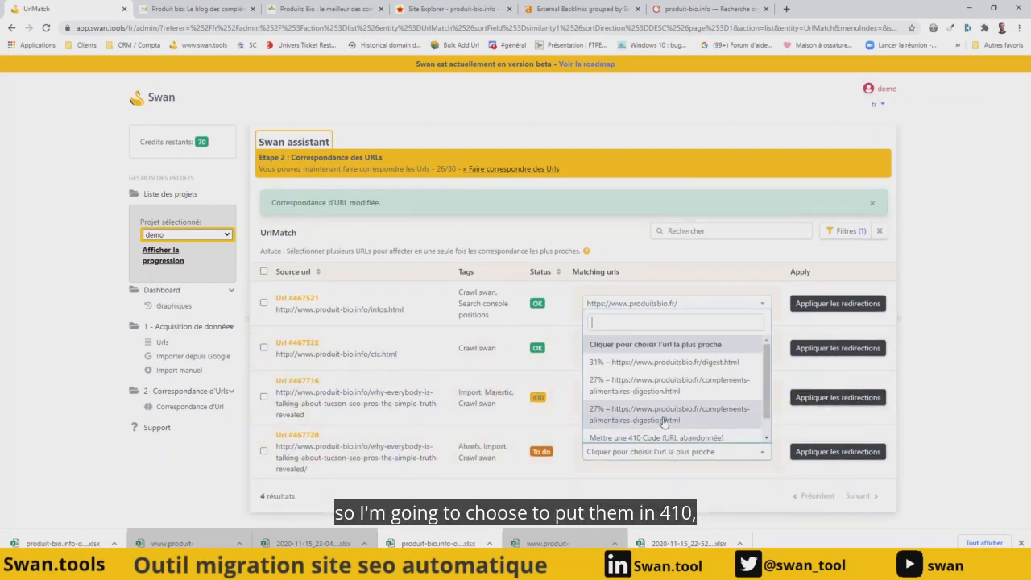
{"action": "left_click", "coordinate": [658, 438]}
{"action": "left_click", "coordinate": [838, 451]}
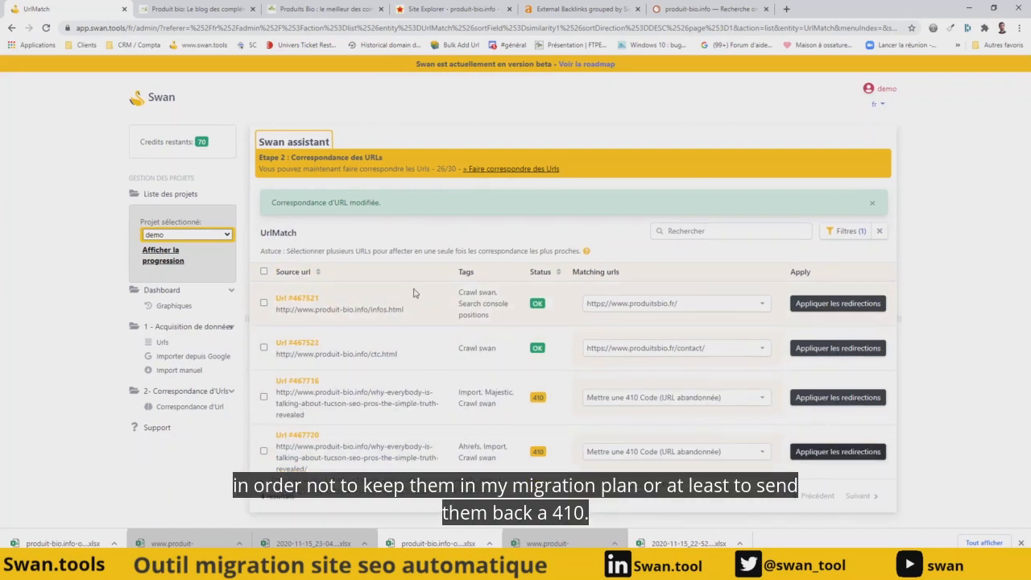
Review the dashboard graphs and advance the project from URL matching to the pre-migration test stage.
{"action": "left_click", "coordinate": [165, 306]}
{"action": "scroll", "coordinate": [295, 332], "scroll_direction": "down", "scroll_amount": 5}
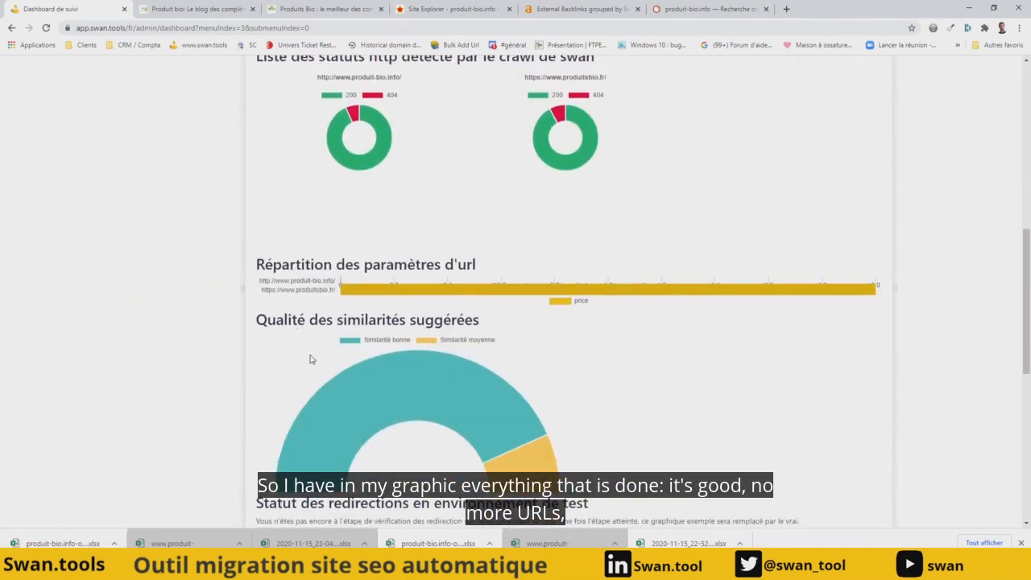
{"action": "scroll", "coordinate": [215, 341], "scroll_direction": "up", "scroll_amount": 7}
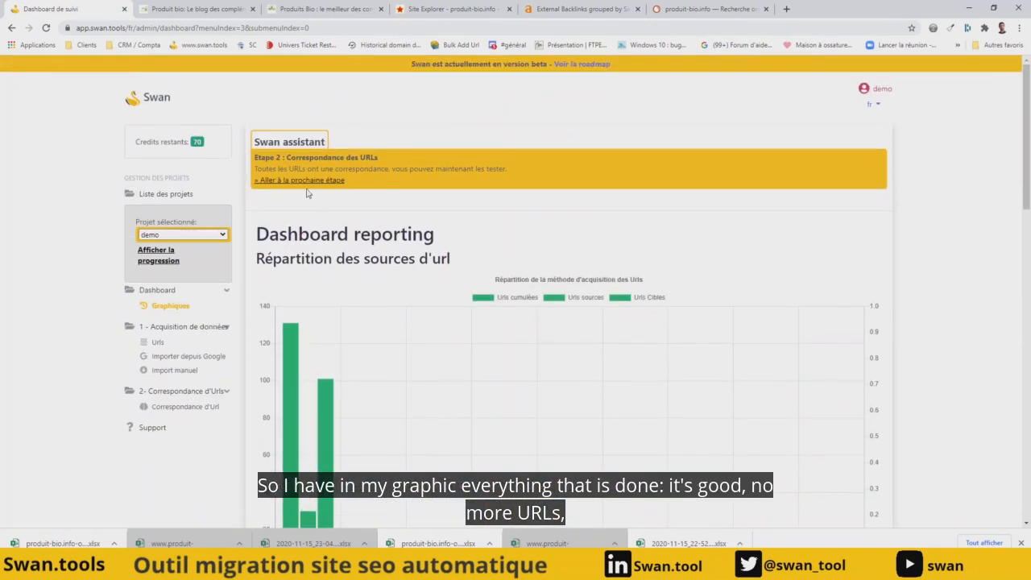
{"action": "left_click", "coordinate": [309, 181]}
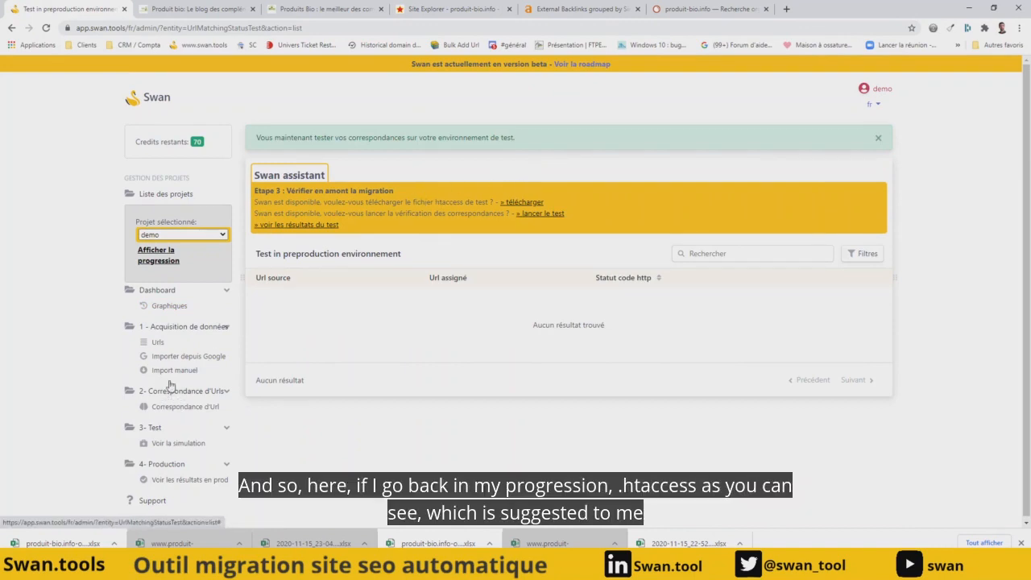
Generate the test .htaccess from the project's progress page and copy all of its redirection rules.
{"action": "left_click", "coordinate": [160, 259]}
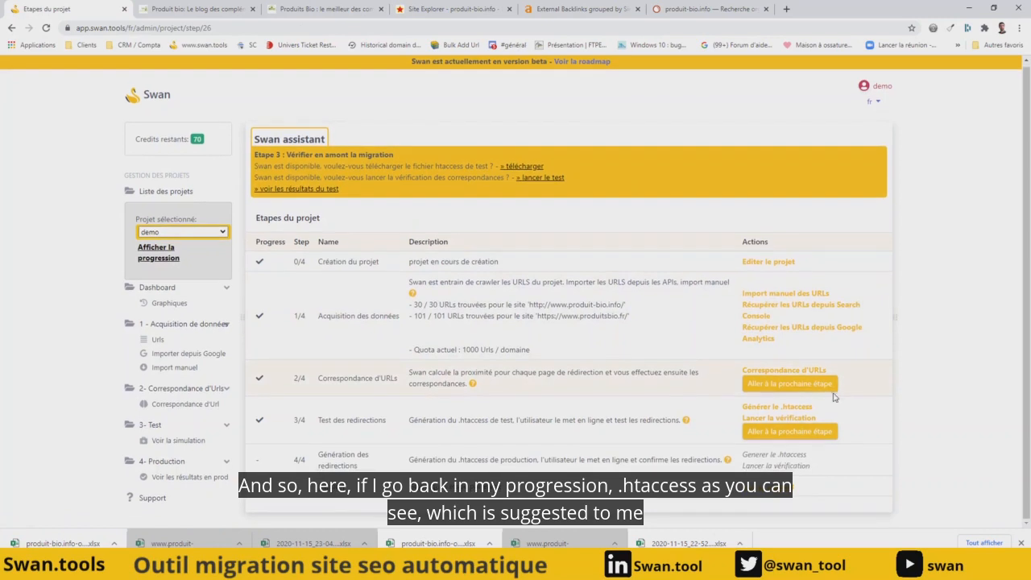
{"action": "left_click", "coordinate": [791, 407]}
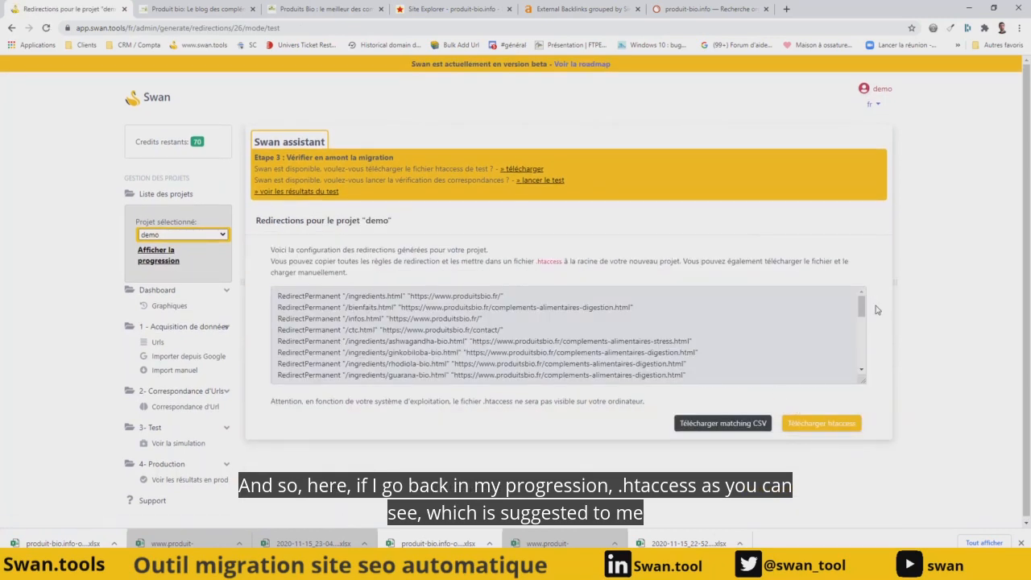
{"action": "left_click_drag", "start_coordinate": [861, 306], "coordinate": [855, 373]}
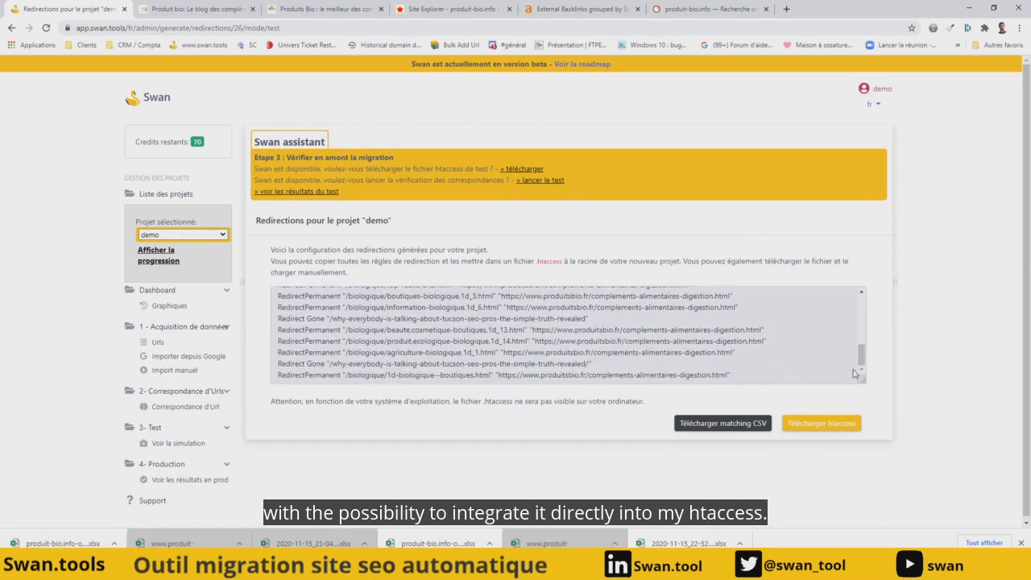
{"action": "left_click_drag", "start_coordinate": [740, 378], "coordinate": [222, 271]}
{"action": "left_click", "coordinate": [283, 302]}
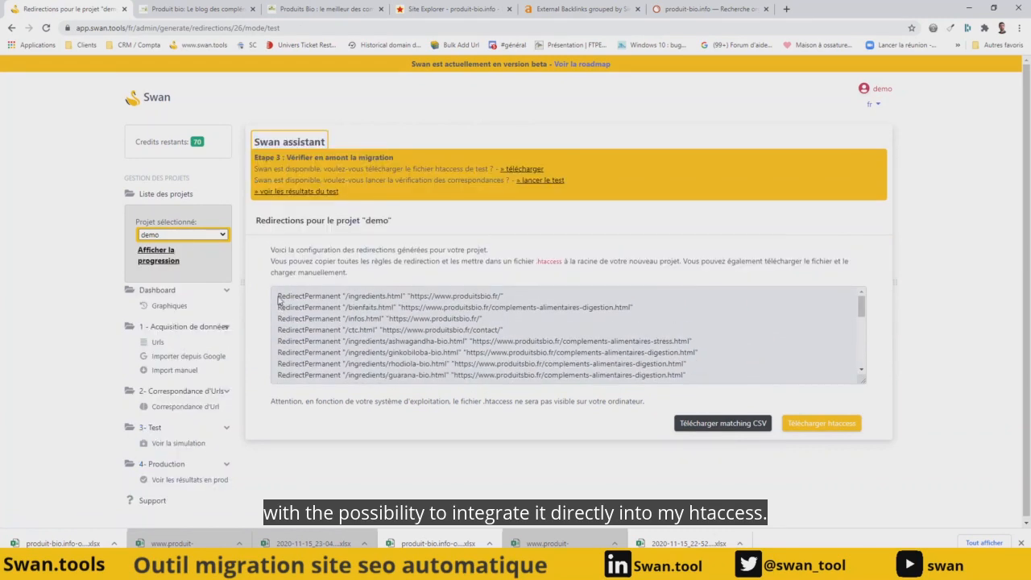
{"action": "left_click_drag", "start_coordinate": [278, 299], "coordinate": [680, 411]}
{"action": "key", "text": "ctrl+c"}
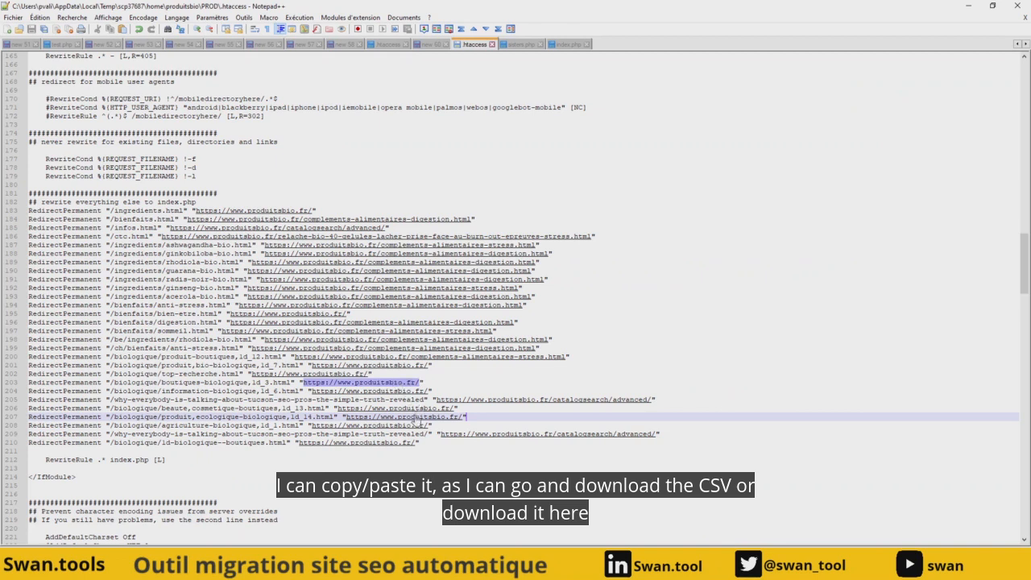
In Notepad++, replace the old redirect rules under "rewrite everything else to index.php" in .htaccess with the copied ones, and save the file.
{"action": "left_click_drag", "start_coordinate": [417, 451], "coordinate": [2, 213]}
{"action": "key", "text": "ctrl+v"}
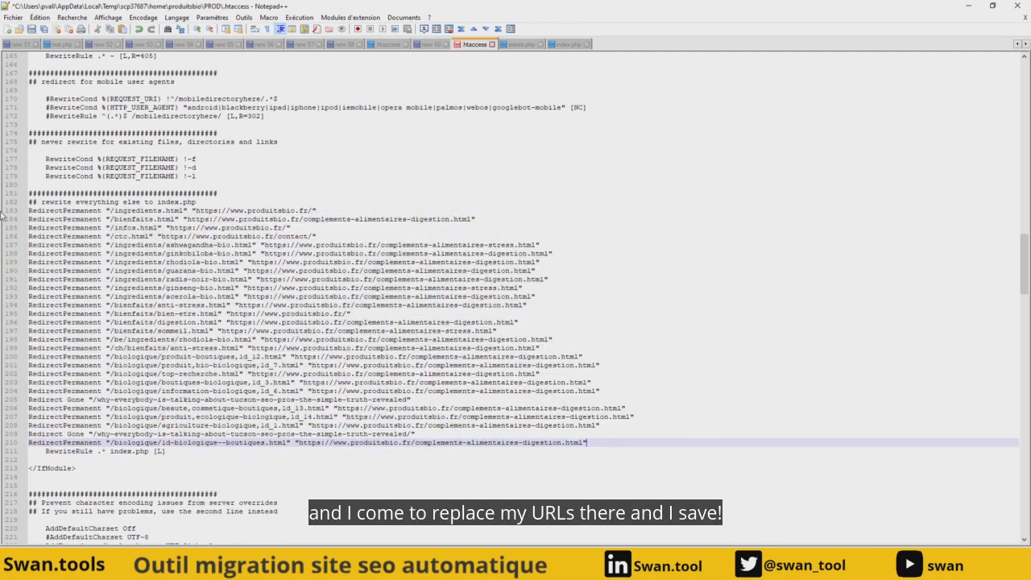
{"action": "key", "text": "ctrl+s"}
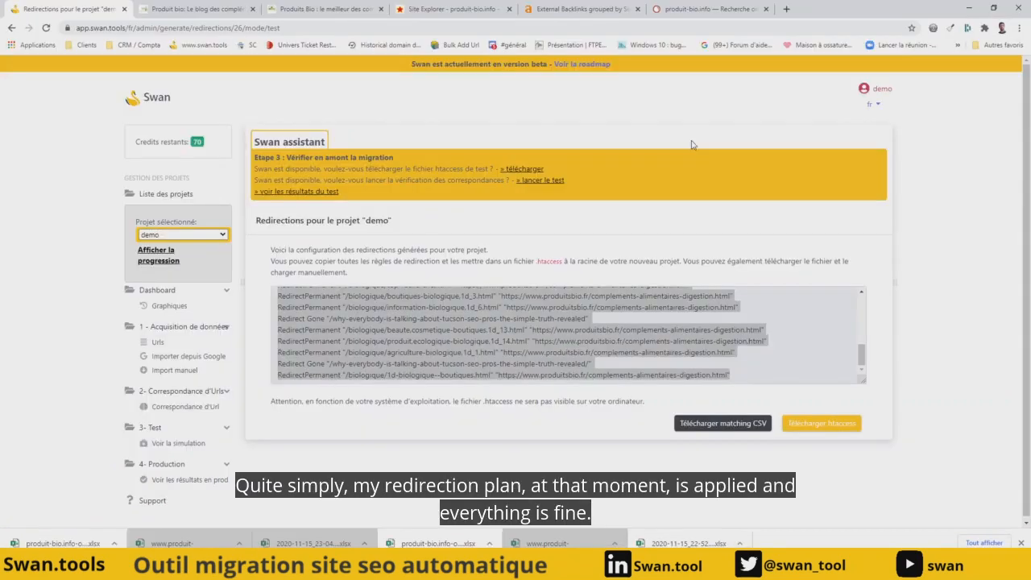
{"action": "left_click", "coordinate": [967, 6]}
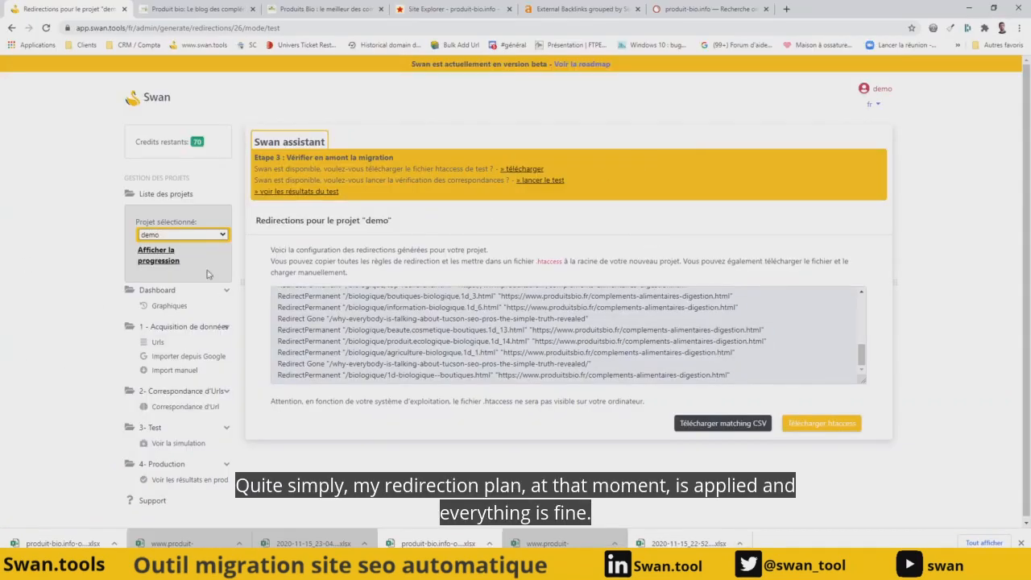
In Swan, launch the verification of the test redirections from the project's progress page and refresh that page.
{"action": "left_click", "coordinate": [165, 260]}
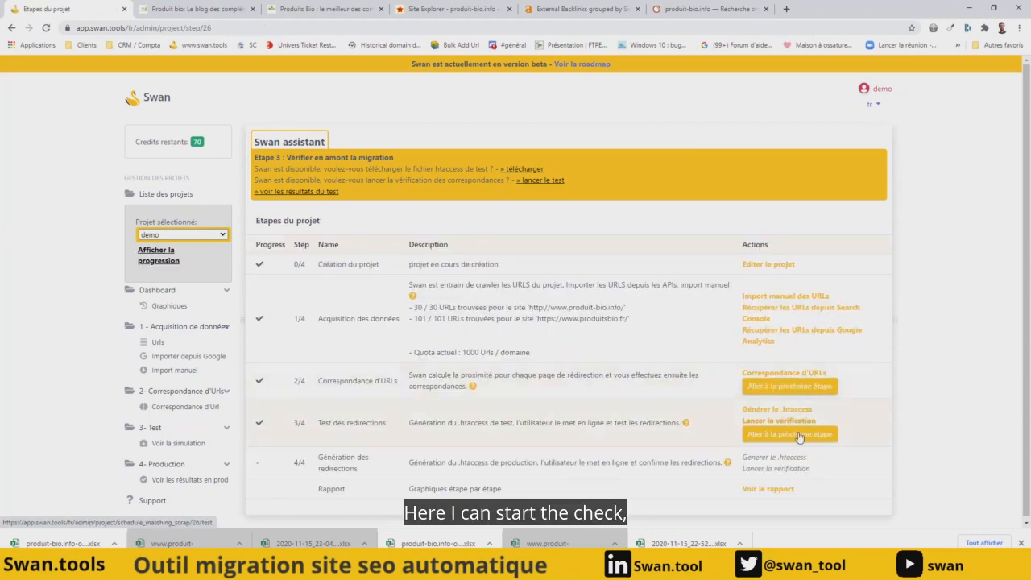
{"action": "left_click", "coordinate": [780, 420]}
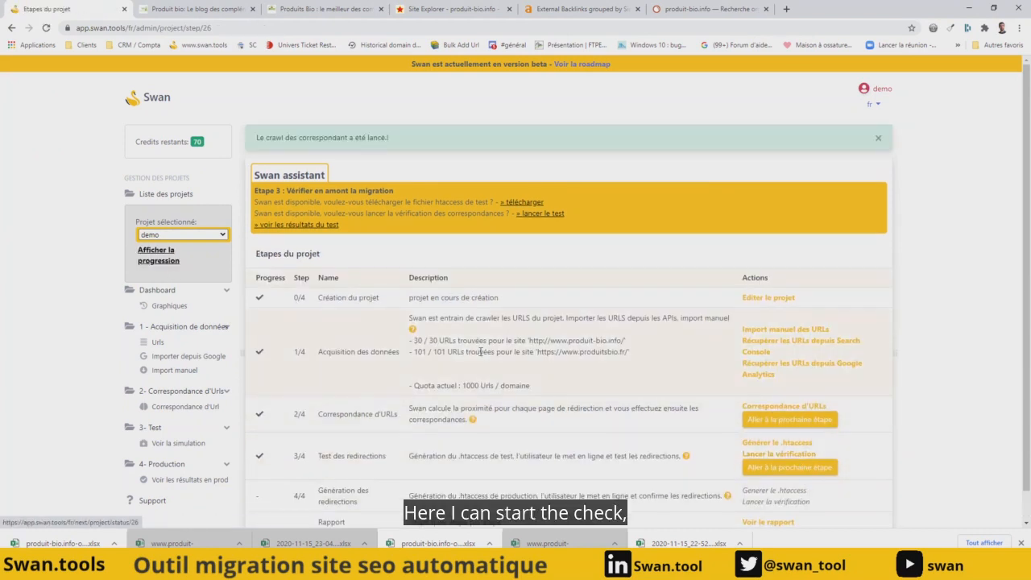
{"action": "left_click", "coordinate": [161, 258]}
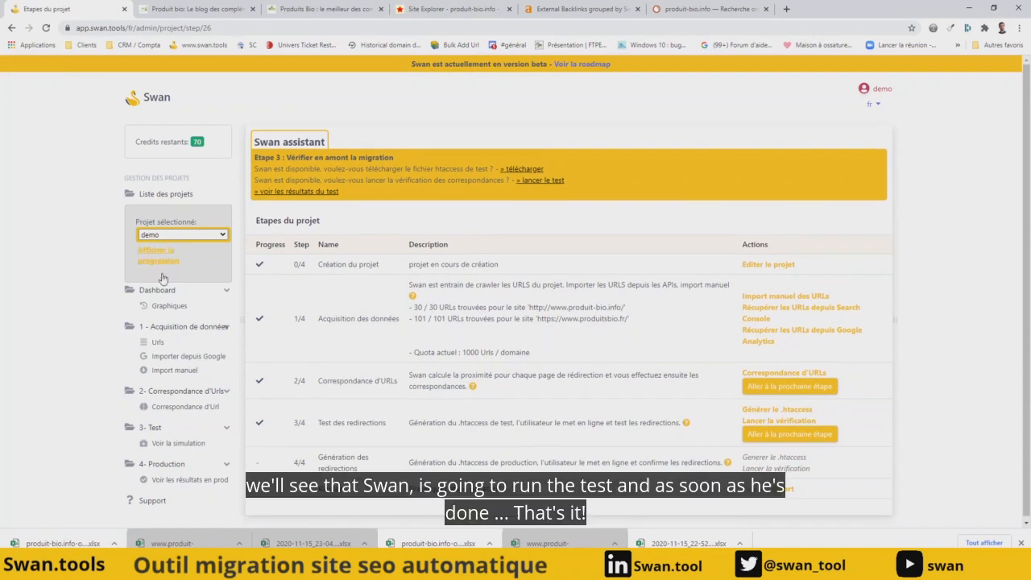
Reload the dashboard graphs and examine the status chart of the redirections in the test environment.
{"action": "left_click", "coordinate": [167, 306]}
{"action": "scroll", "coordinate": [385, 310], "scroll_direction": "down", "scroll_amount": 15}
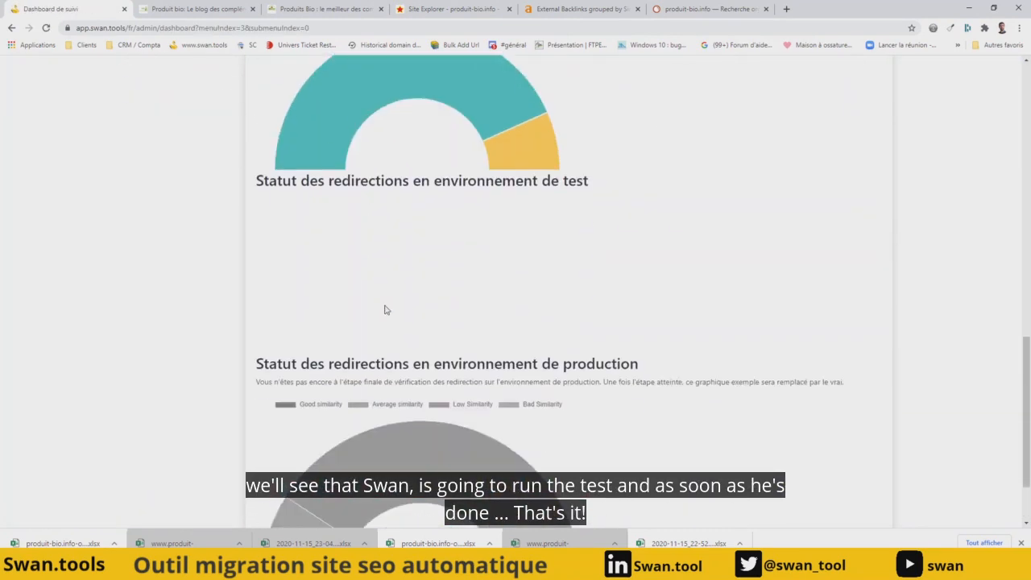
{"action": "scroll", "coordinate": [384, 310], "scroll_direction": "down", "scroll_amount": 1}
{"action": "scroll", "coordinate": [377, 306], "scroll_direction": "up", "scroll_amount": 3}
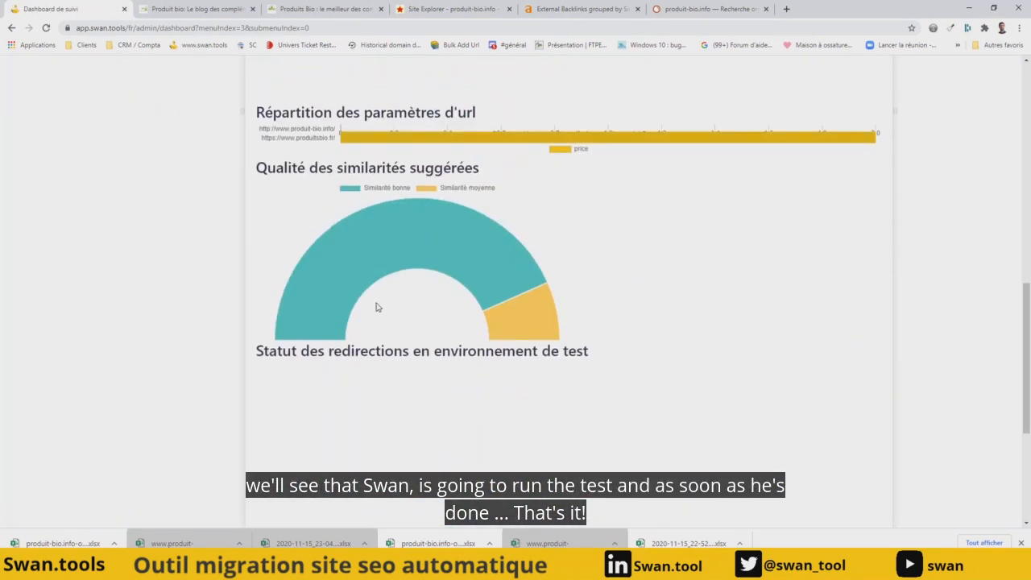
{"action": "left_click", "coordinate": [46, 28]}
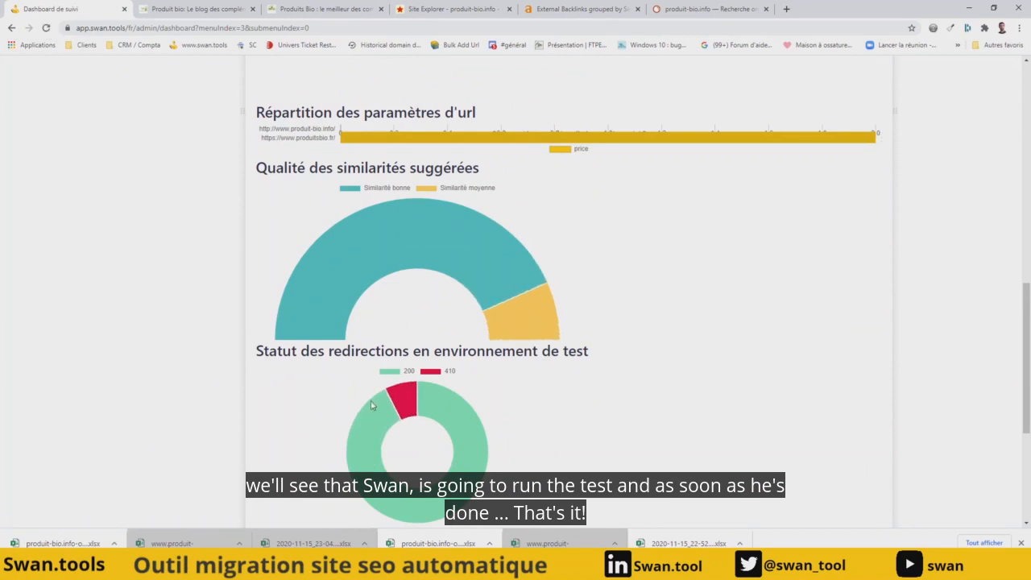
{"action": "mouse_move", "coordinate": [412, 409]}
{"action": "mouse_move", "coordinate": [373, 432]}
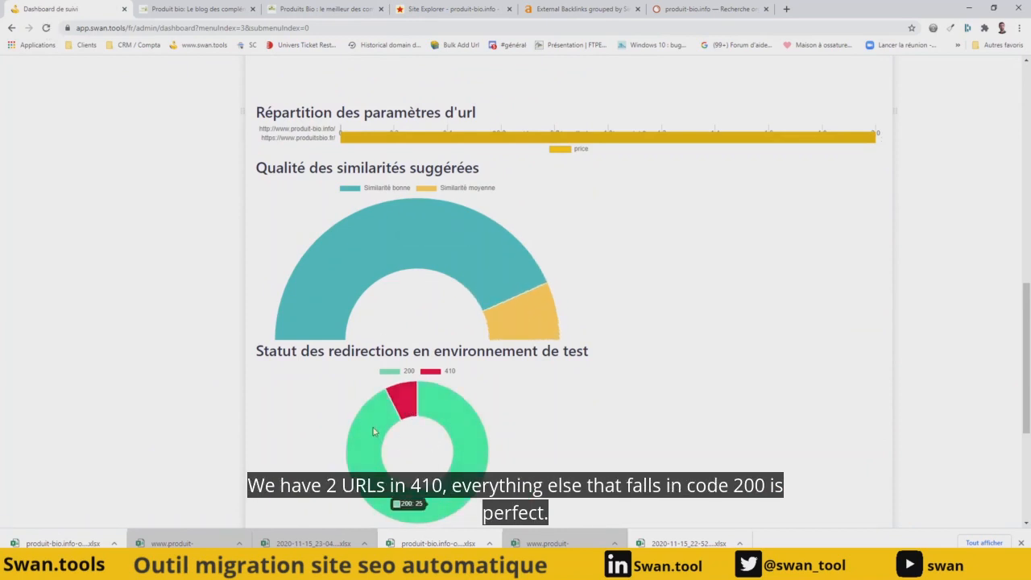
{"action": "scroll", "coordinate": [189, 292], "scroll_direction": "up", "scroll_amount": 10}
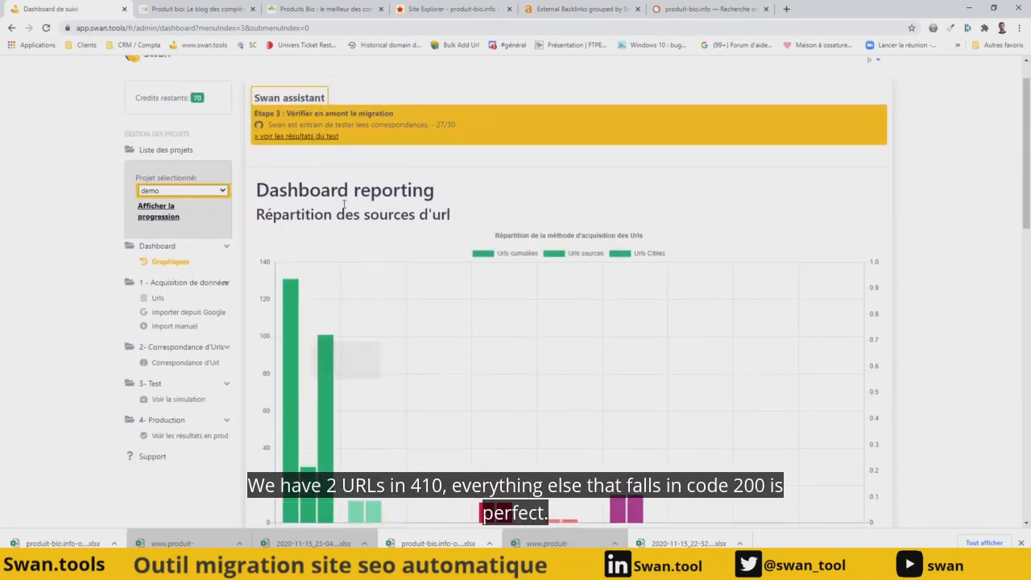
Open the test results and look through the source URLs, their assigned URLs and HTTP status codes.
{"action": "left_click", "coordinate": [299, 180]}
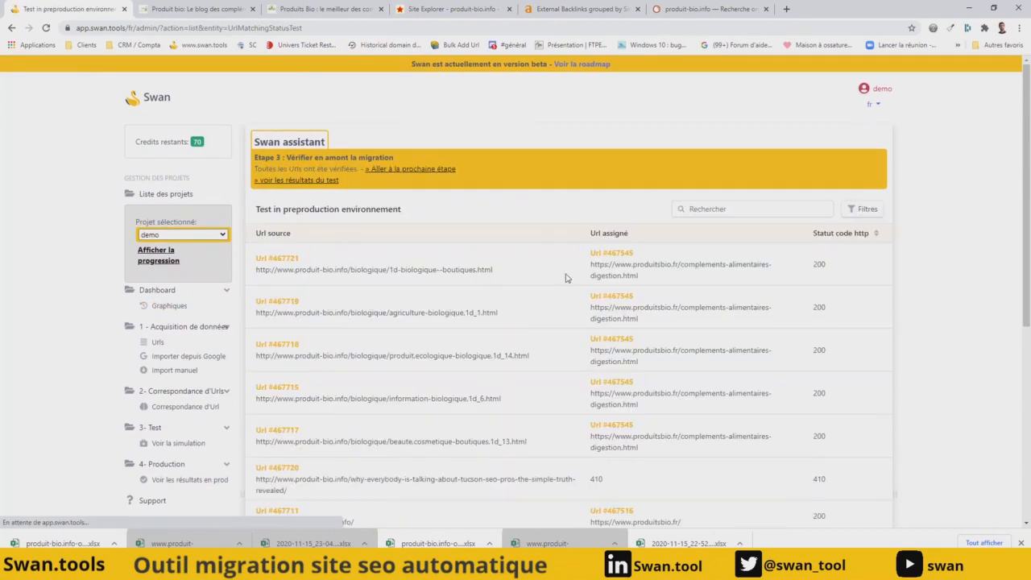
{"action": "scroll", "coordinate": [604, 289], "scroll_direction": "down", "scroll_amount": 3}
{"action": "scroll", "coordinate": [752, 294], "scroll_direction": "up", "scroll_amount": 5}
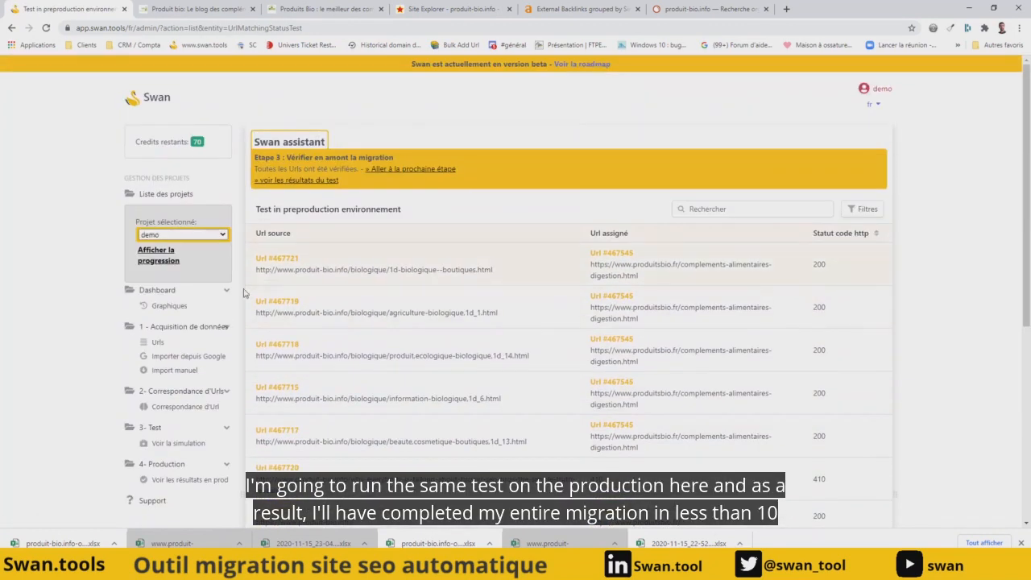
Advance the project from the redirection test to the final production validation, and reopen its progress page.
{"action": "left_click", "coordinate": [158, 256]}
{"action": "left_click", "coordinate": [781, 424]}
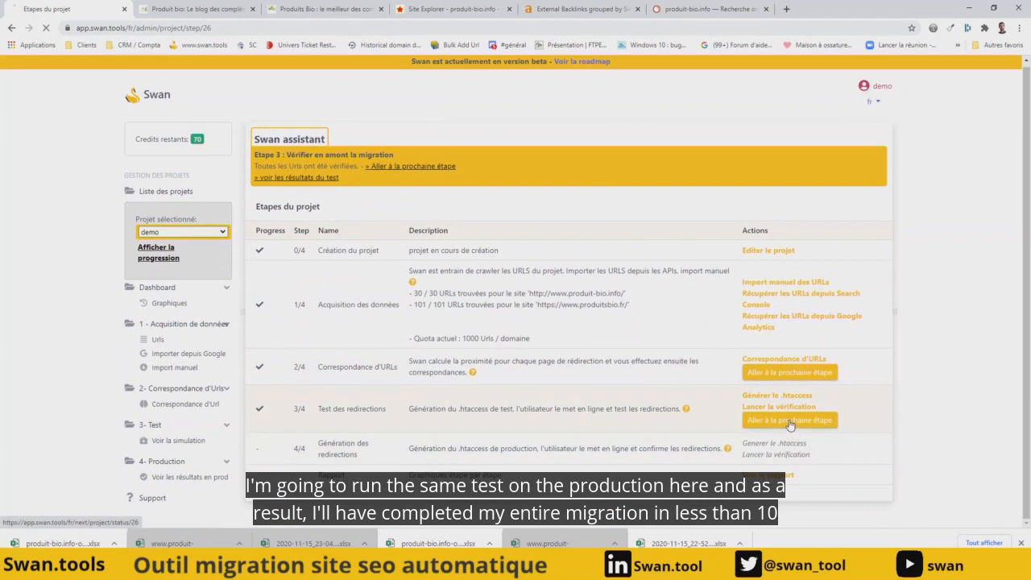
{"action": "left_click", "coordinate": [158, 256]}
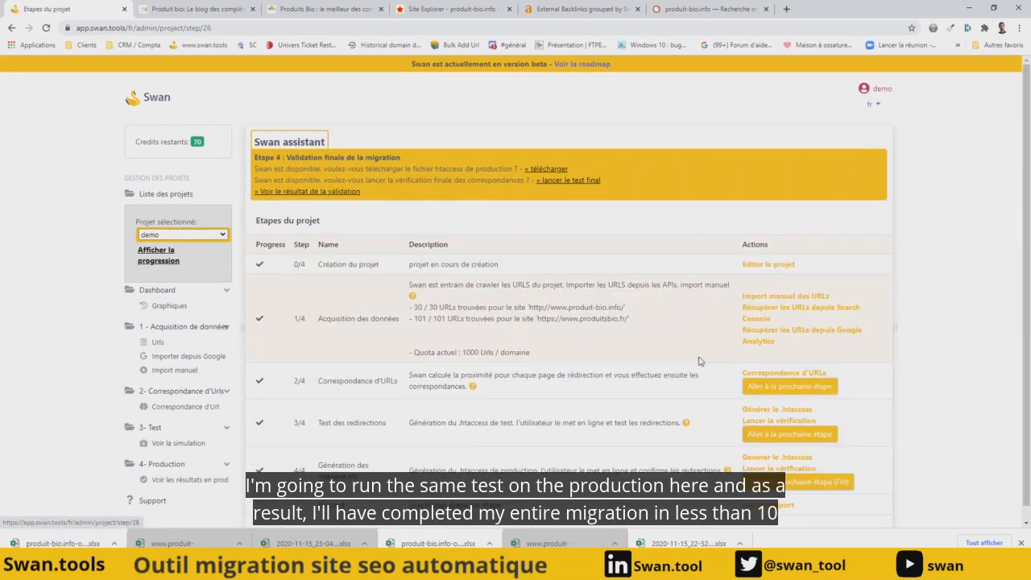
Launch the verification of the production redirections and view their status chart in the dashboard graphs.
{"action": "scroll", "coordinate": [794, 422], "scroll_direction": "down", "scroll_amount": 1}
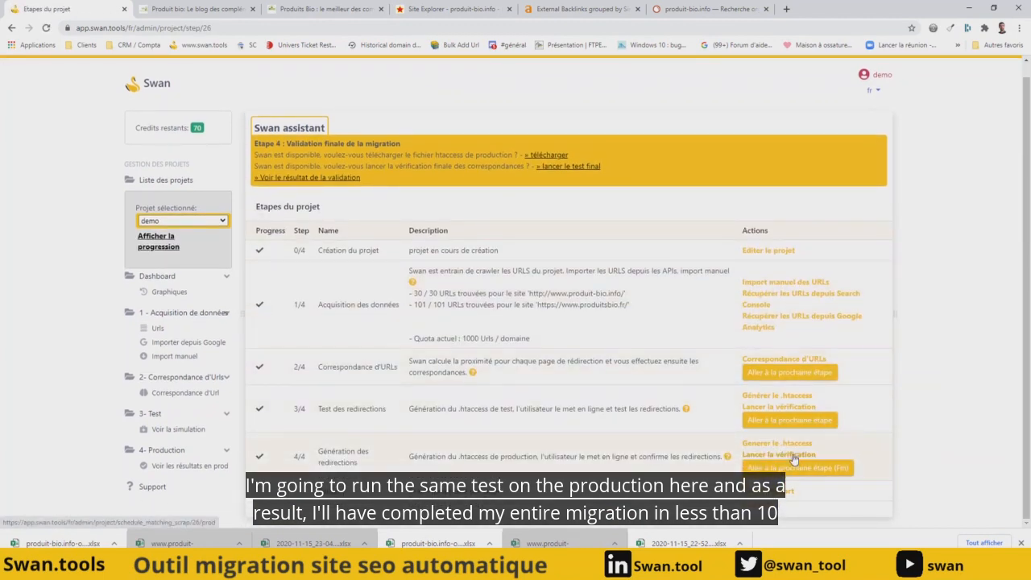
{"action": "left_click", "coordinate": [785, 454]}
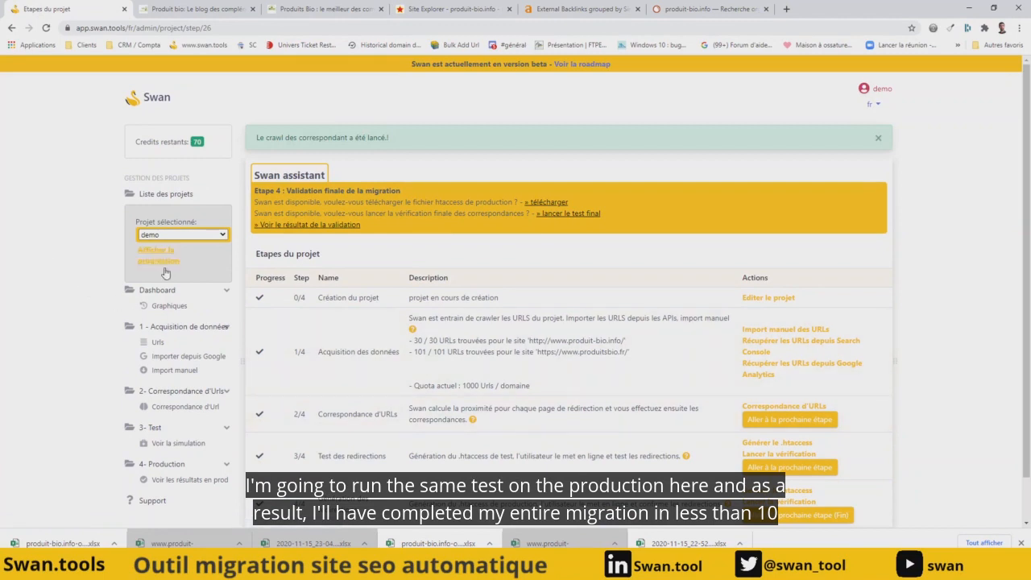
{"action": "left_click", "coordinate": [159, 308]}
{"action": "scroll", "coordinate": [487, 322], "scroll_direction": "down", "scroll_amount": 15}
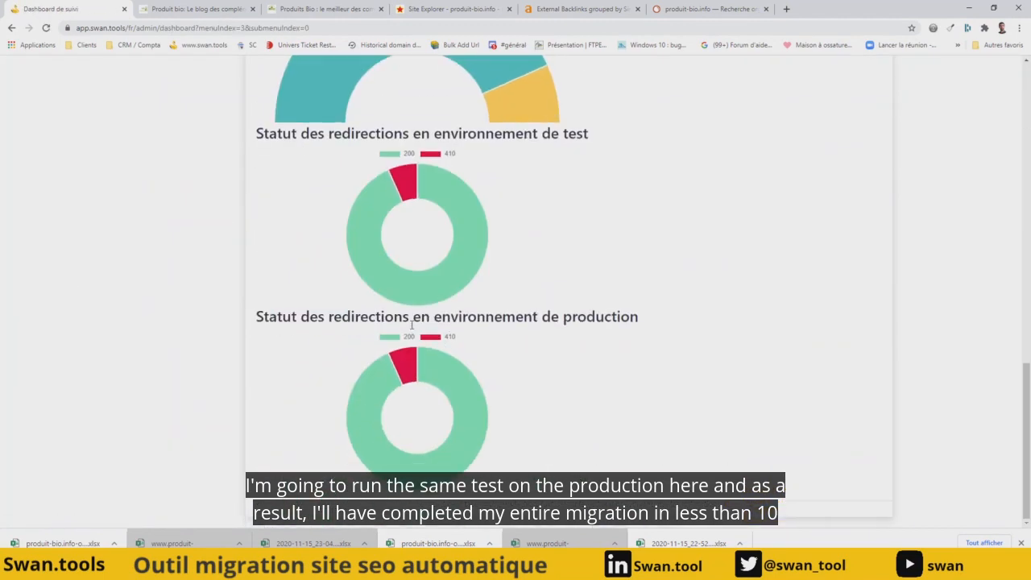